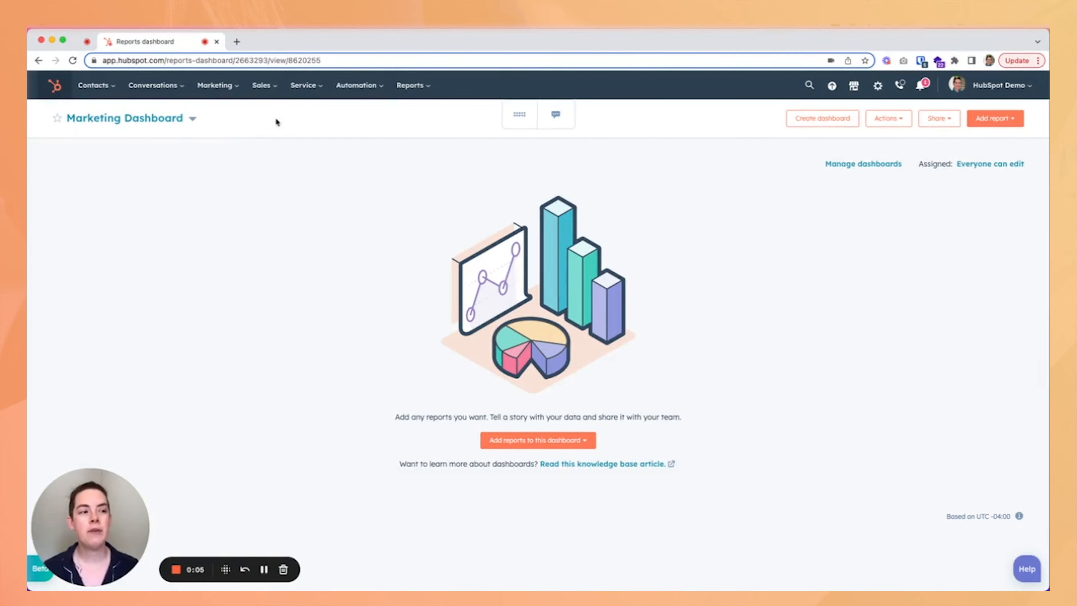
Open the Tickets page from the Service section.
click(308, 97)
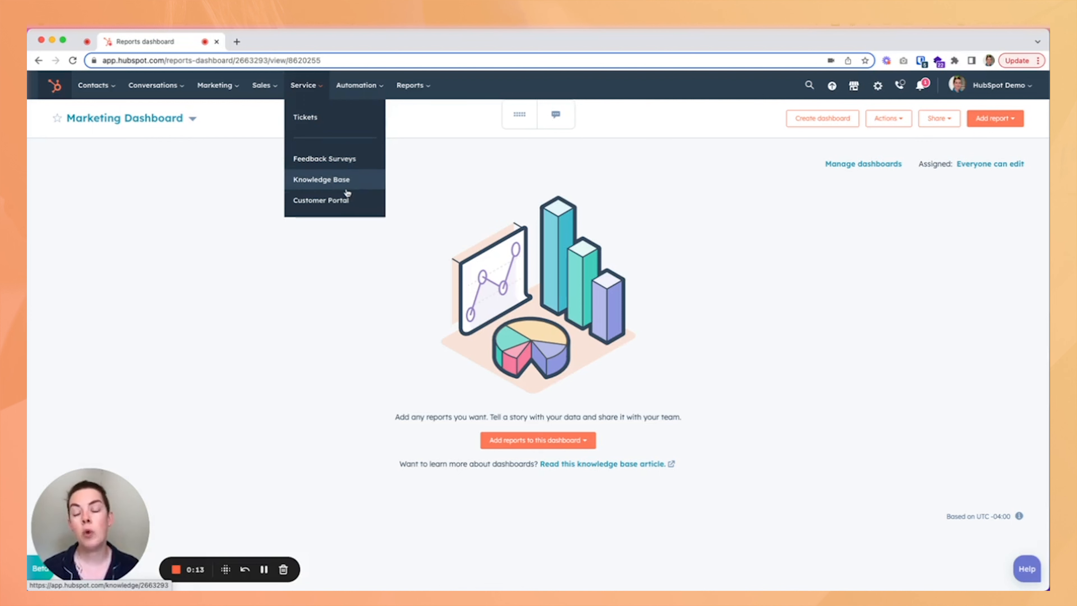
click(342, 119)
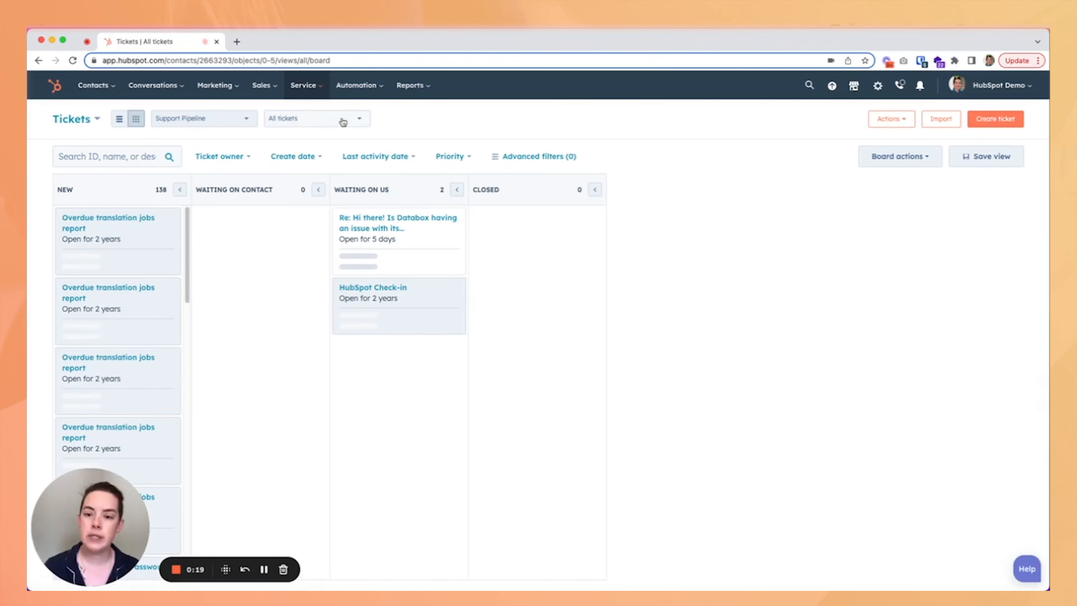
Switch the tickets to list view and inspect the pipeline options.
click(120, 121)
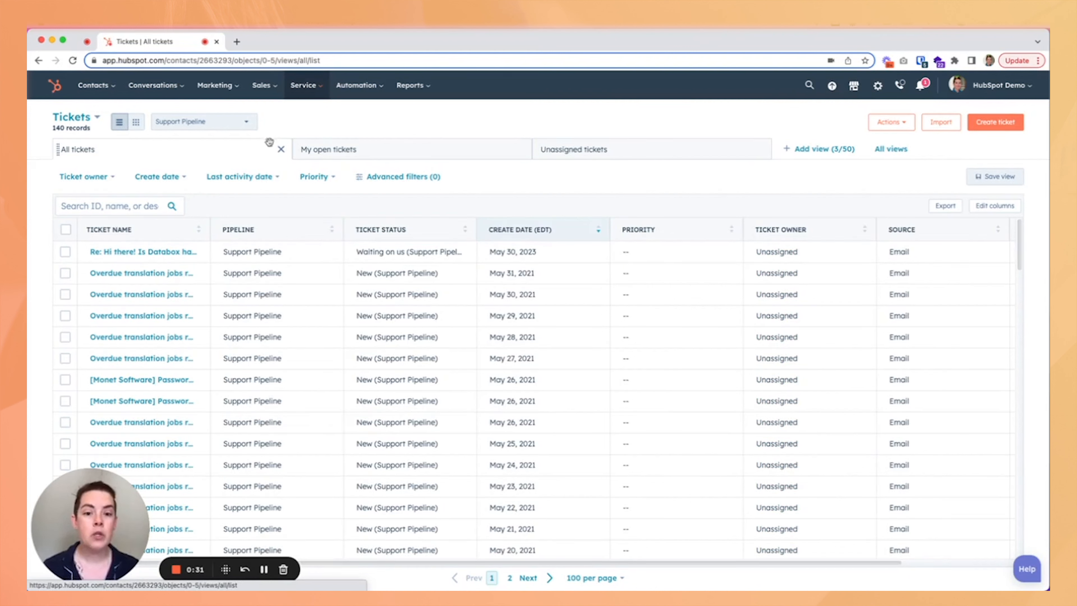
click(187, 127)
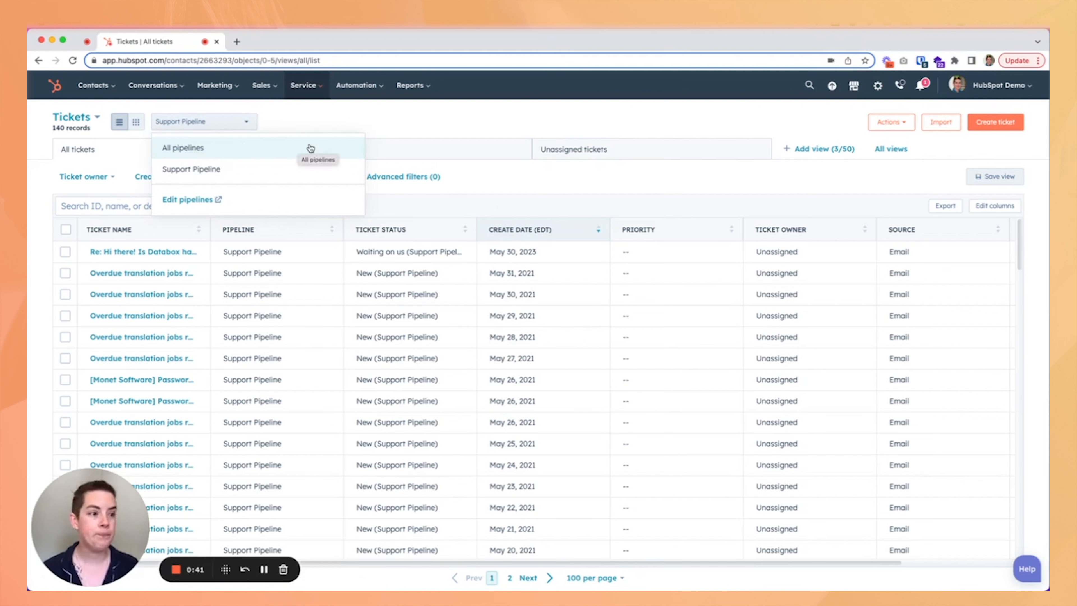
click(315, 107)
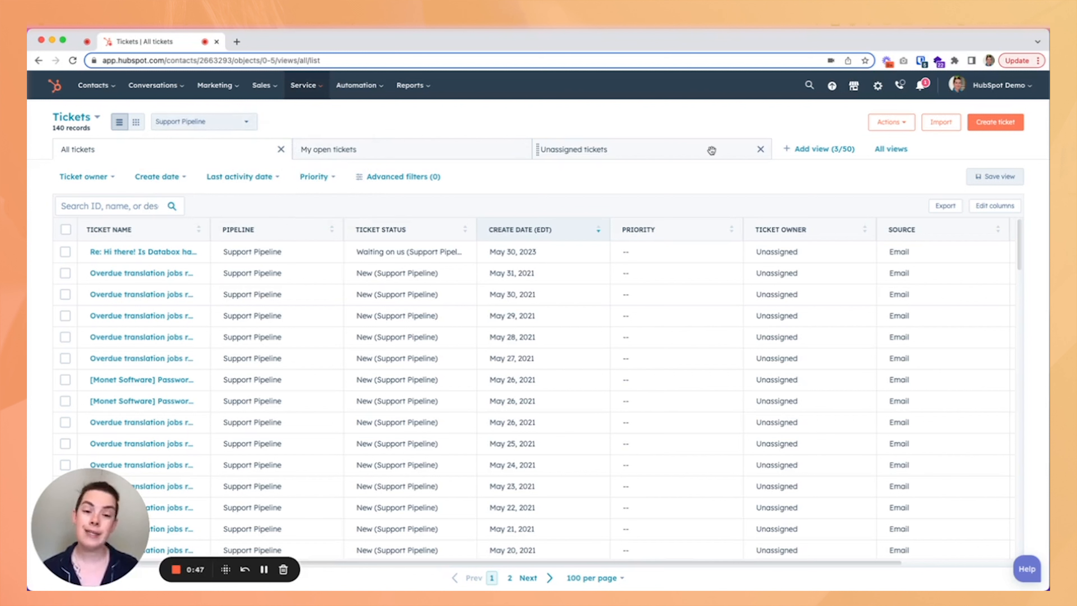
Return to board view and examine the ticket search, Ticket owner filter and Advanced filters panel.
click(136, 123)
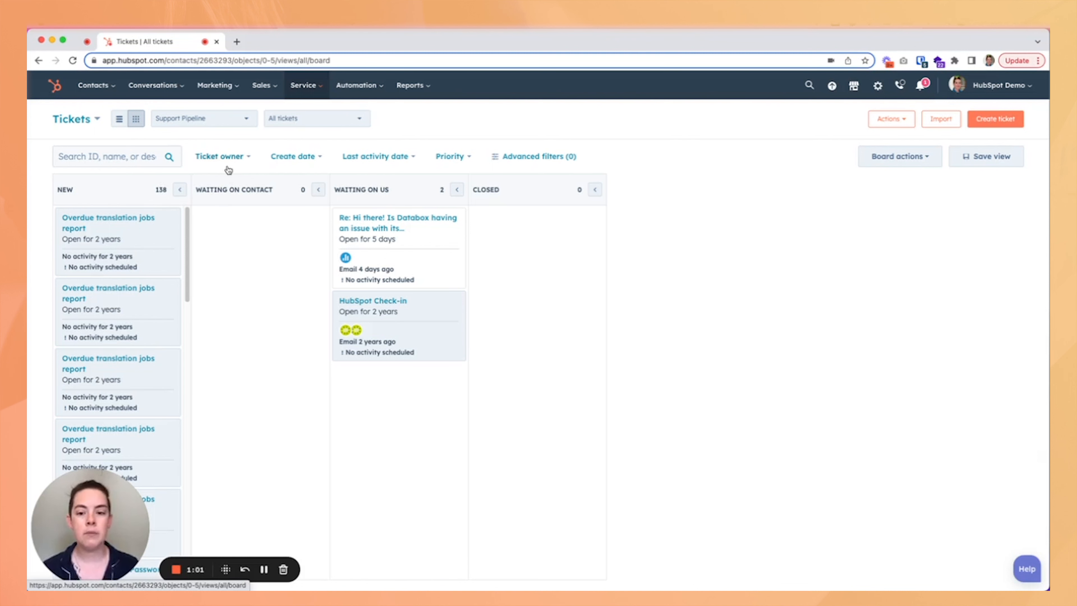
click(145, 161)
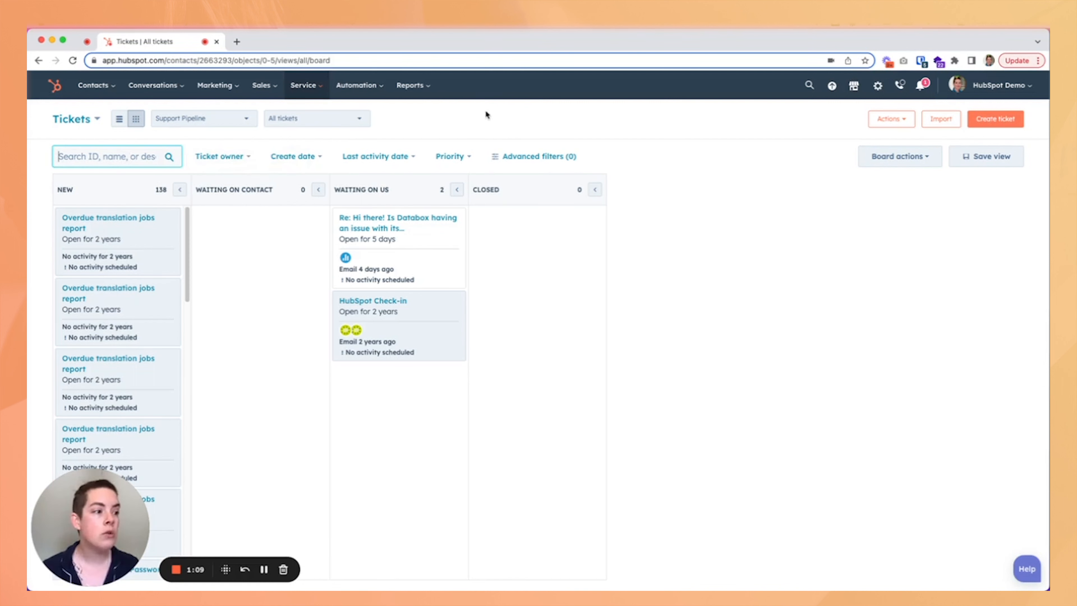
click(234, 162)
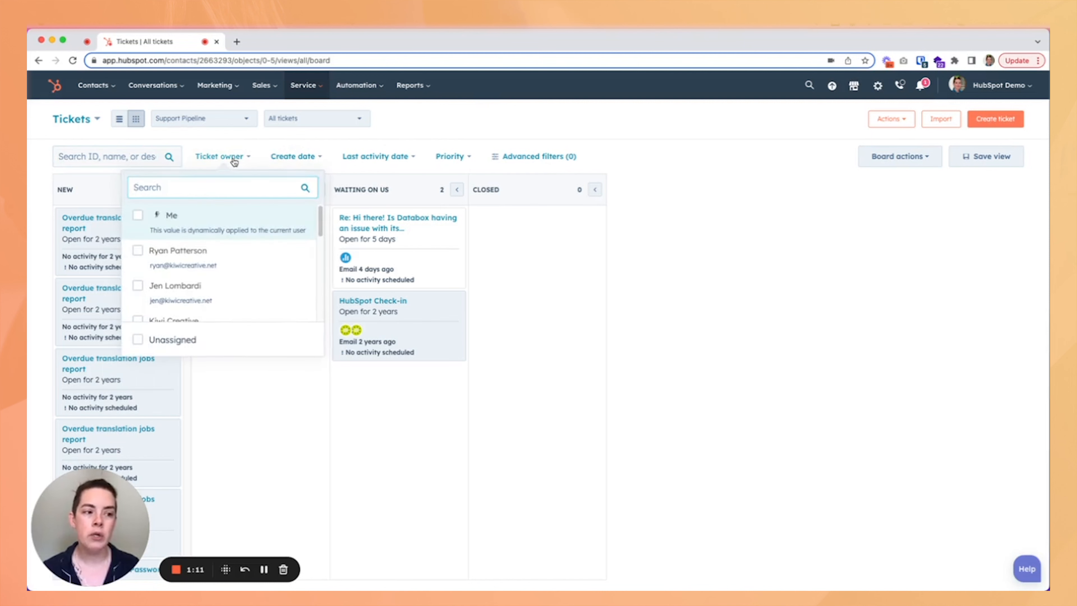
click(295, 158)
click(294, 159)
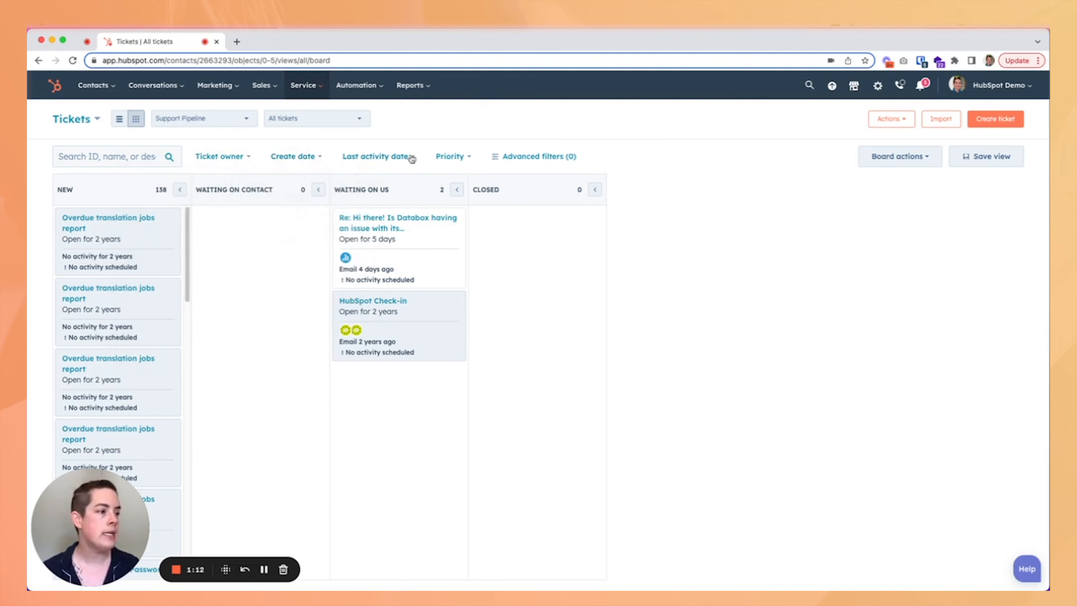
click(505, 157)
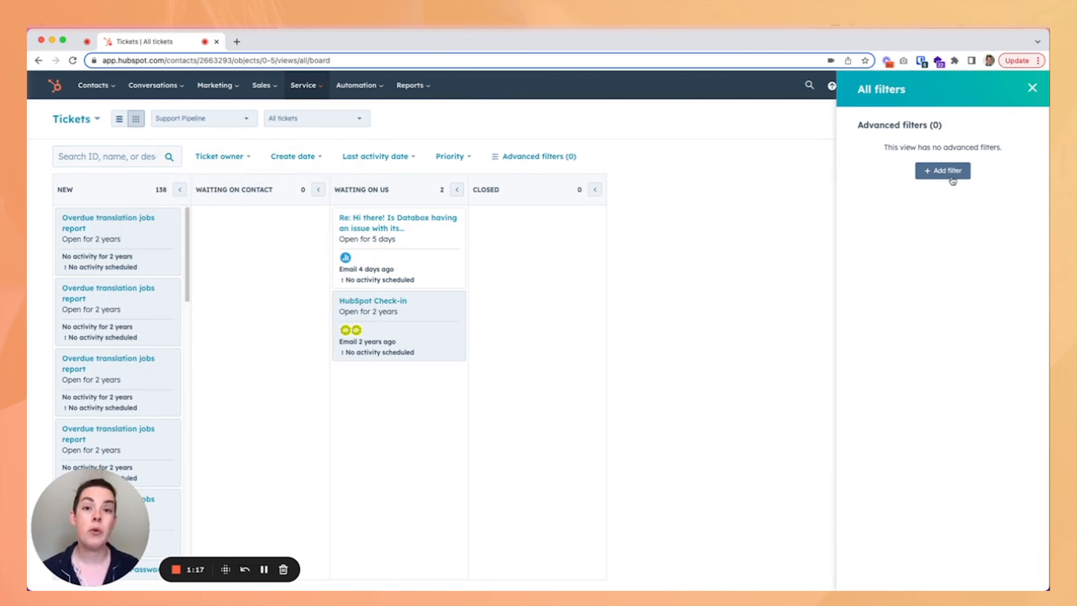
click(1032, 88)
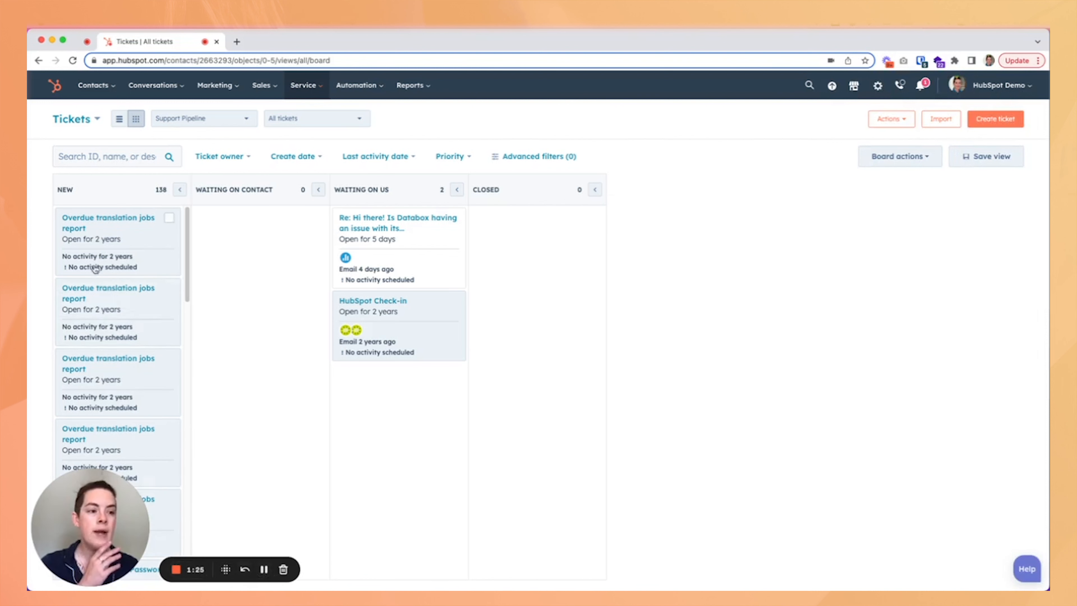
Open the HubSpot Check-in ticket record.
click(378, 301)
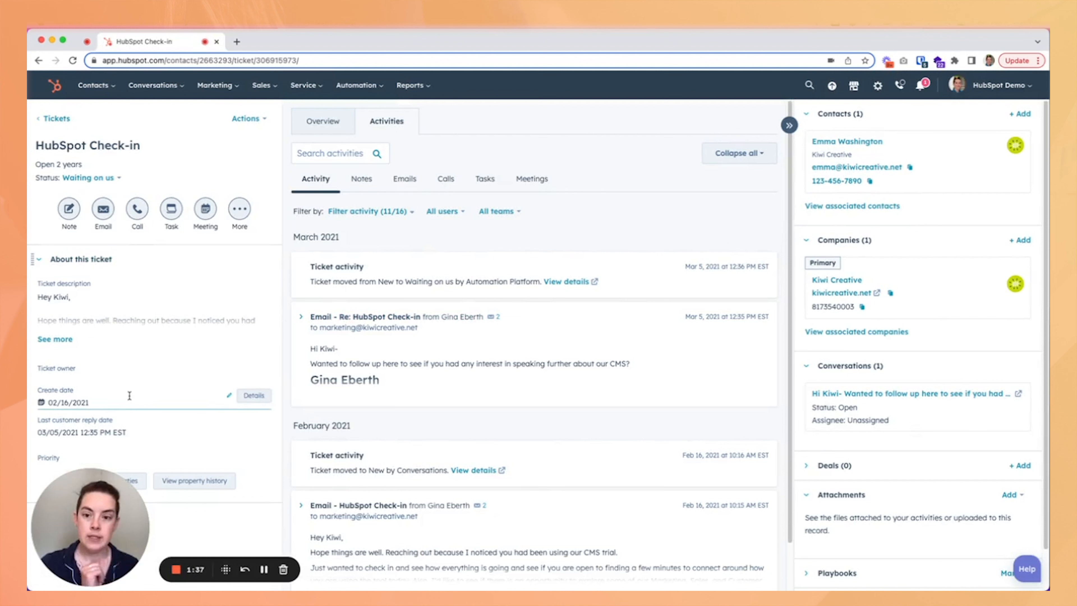
drag(104, 504, 315, 504)
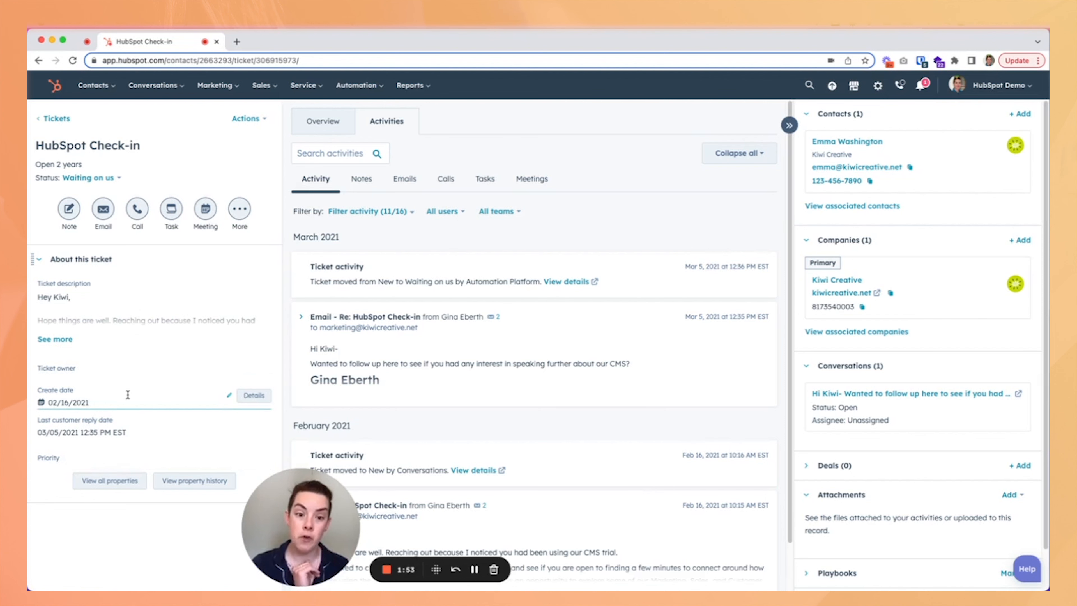
View all properties of the ticket and go back to the ticket record.
click(103, 484)
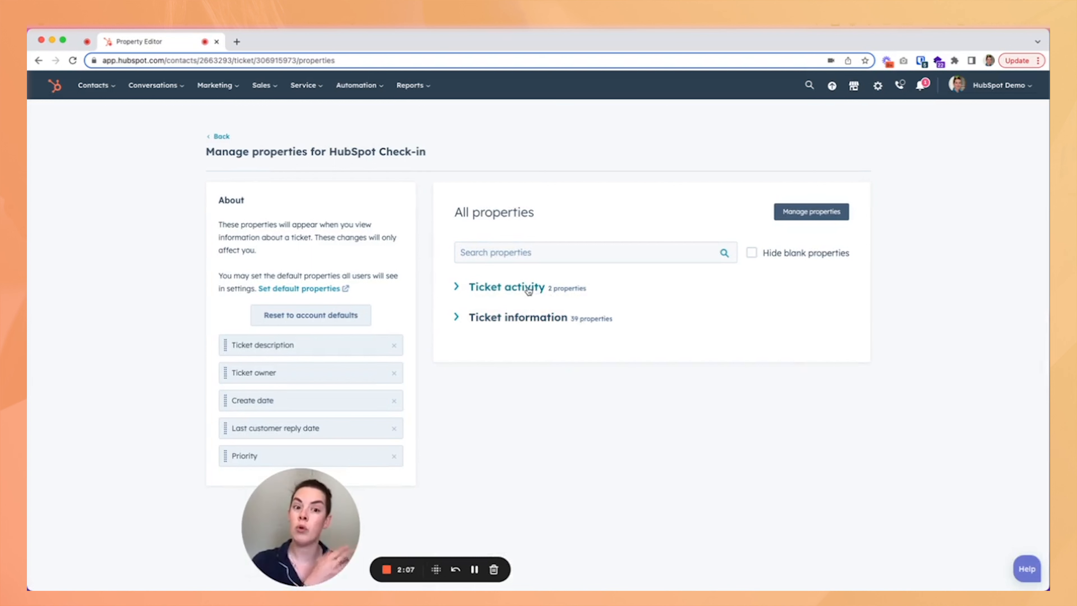
click(221, 136)
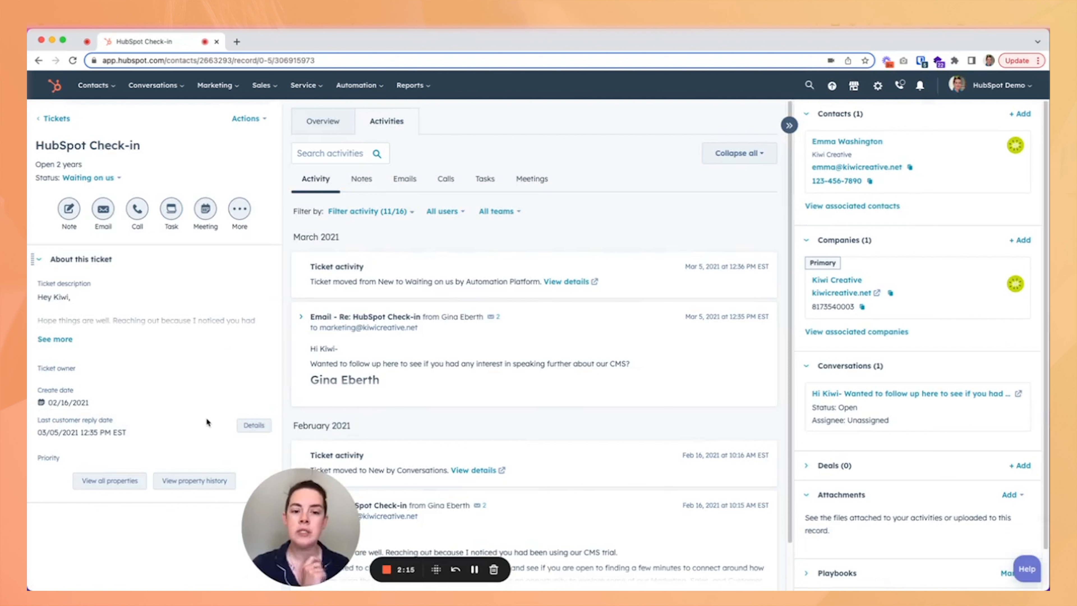
drag(271, 521, 100, 512)
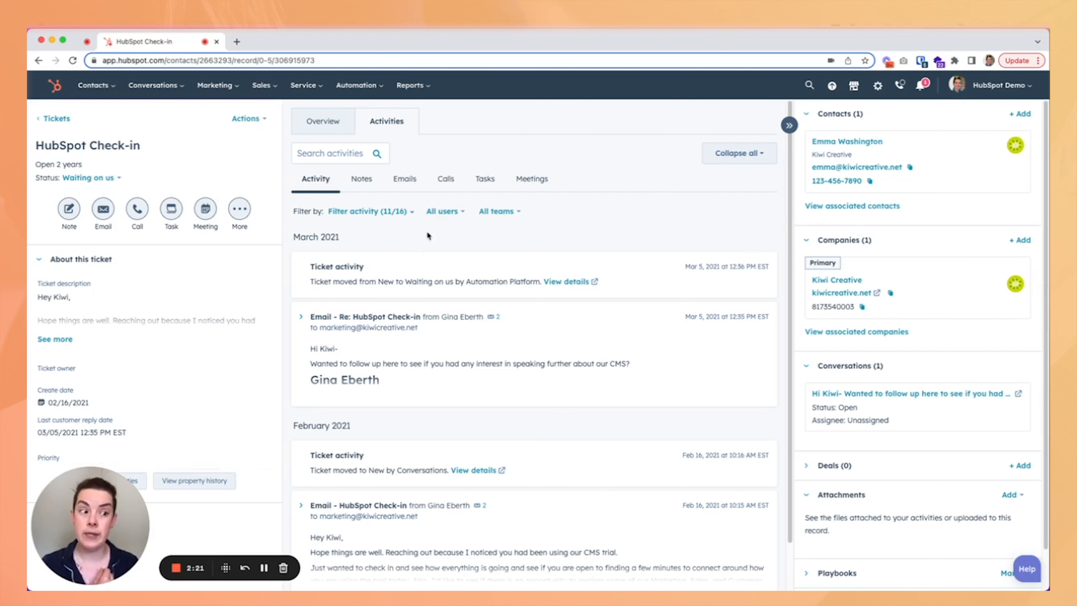
Browse the ticket's Notes, Emails, Calls and Meetings activity tabs, then return to all activity.
click(359, 178)
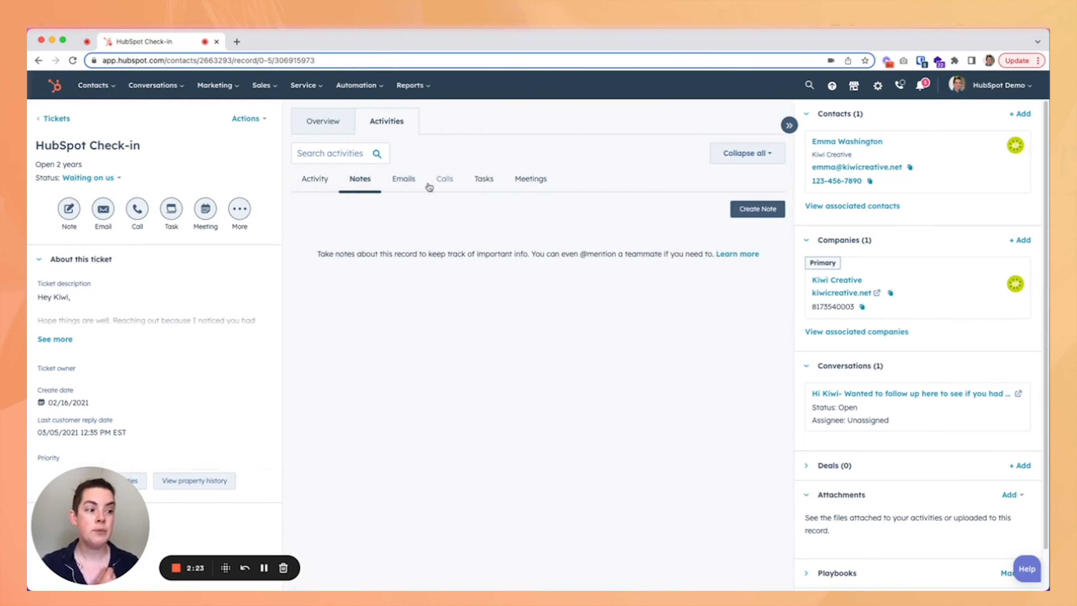
click(419, 181)
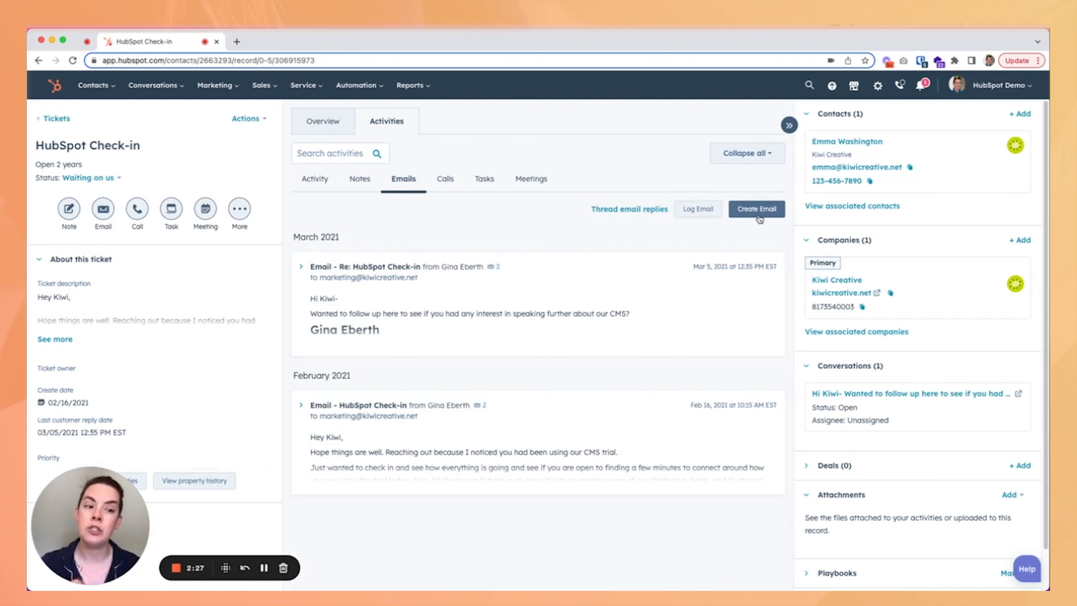
click(452, 182)
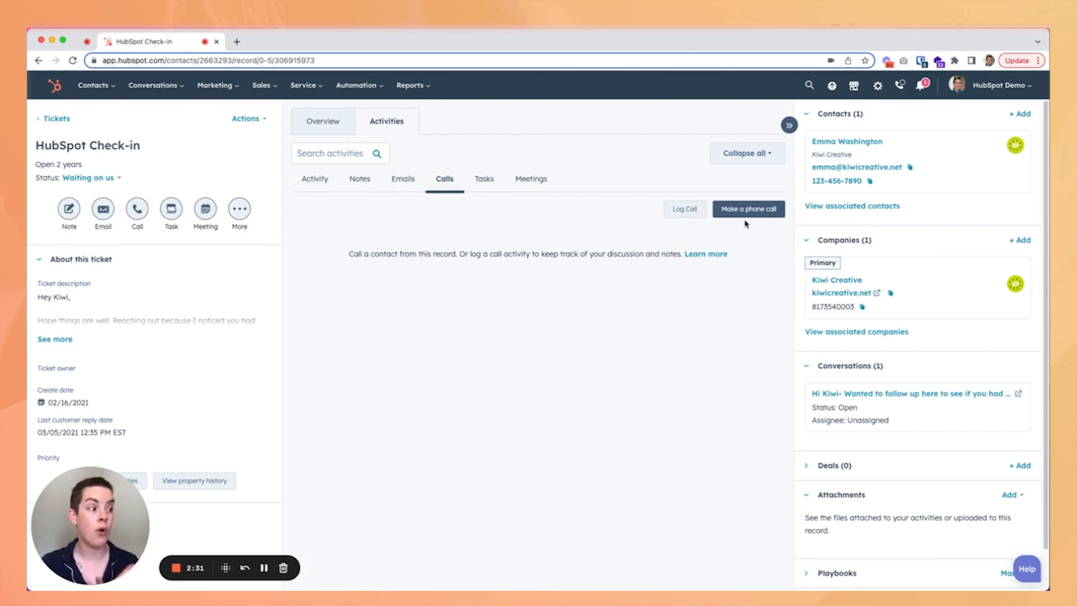
click(521, 187)
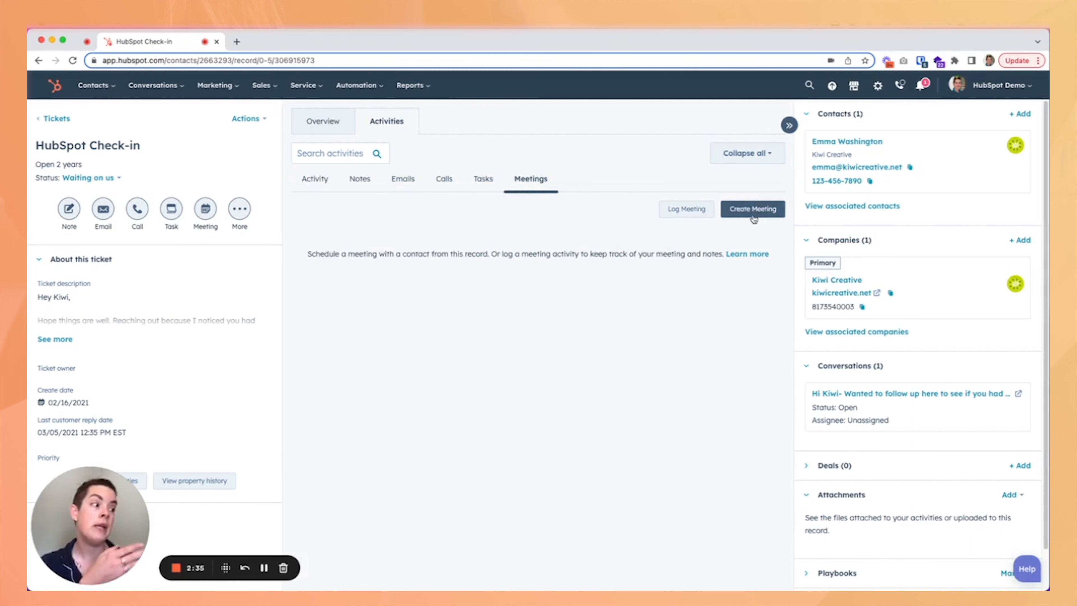
click(315, 179)
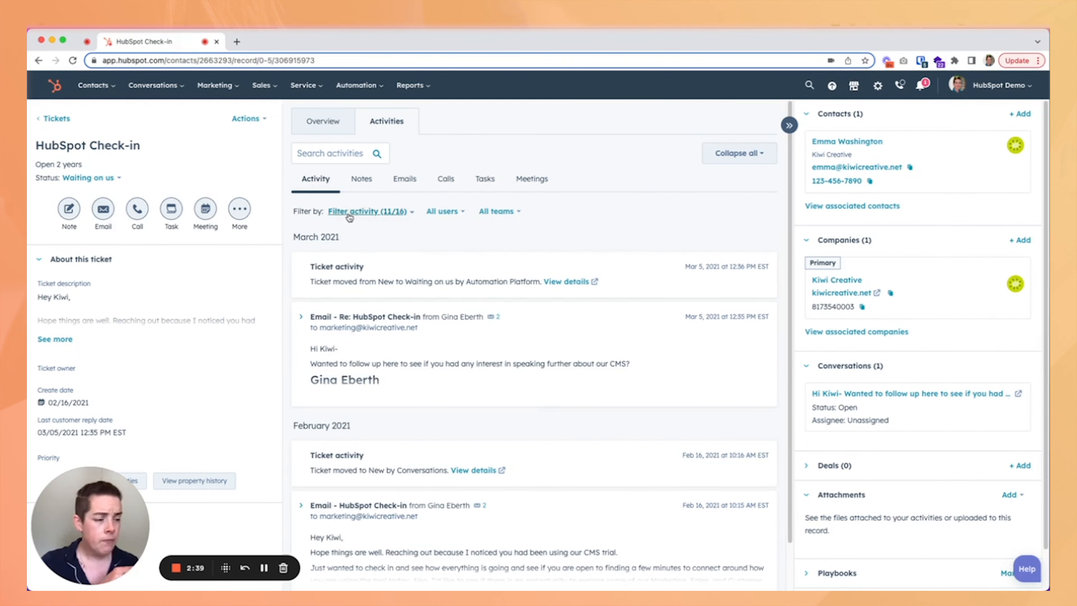
Filter the activity feed to include Workflows and exclude Team activity.
click(375, 212)
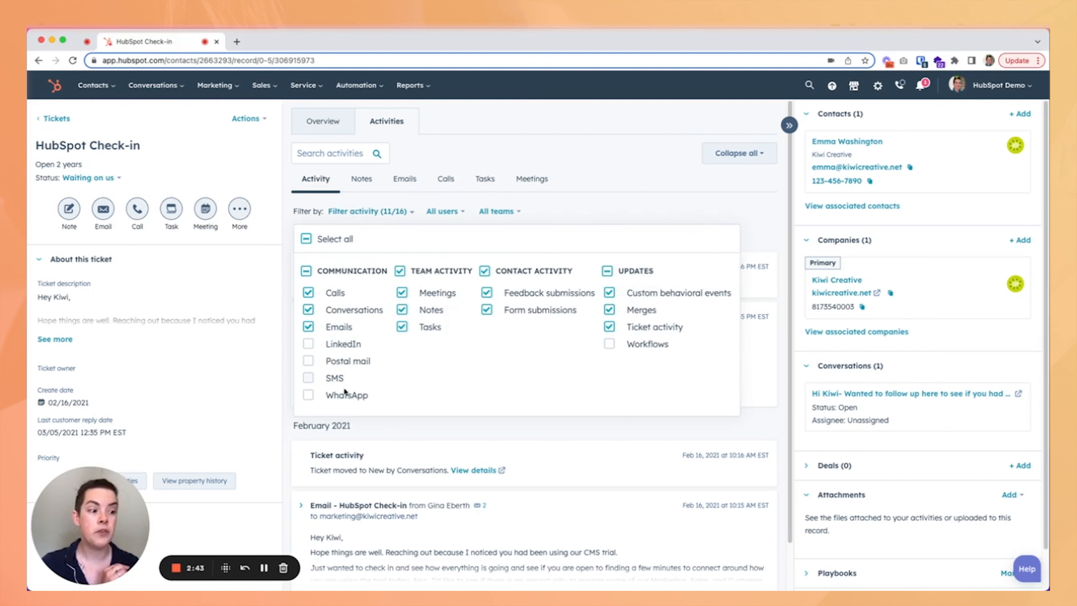
click(341, 367)
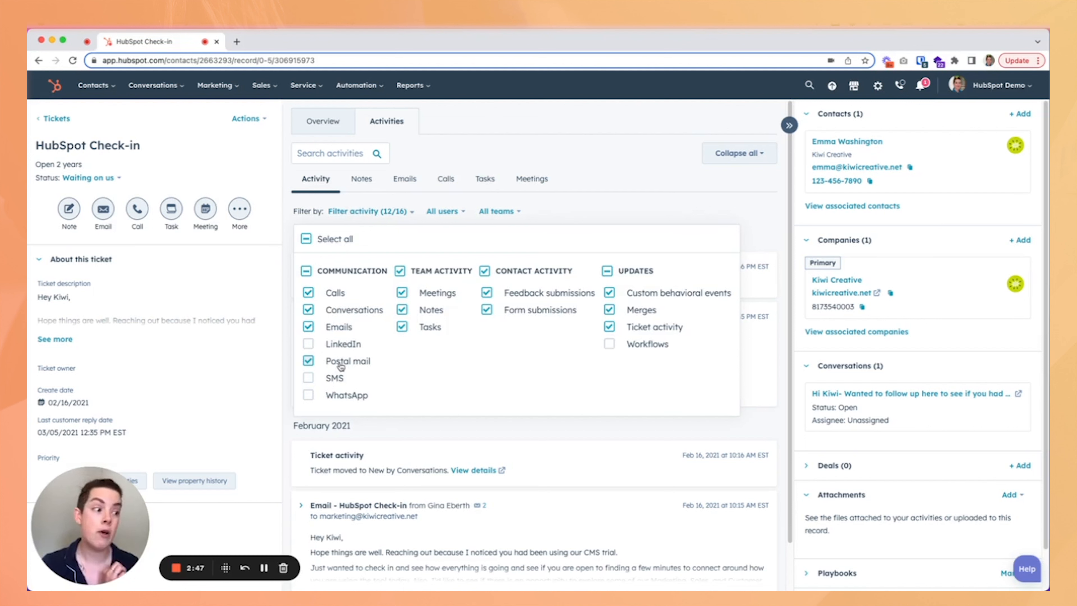
click(340, 365)
click(637, 345)
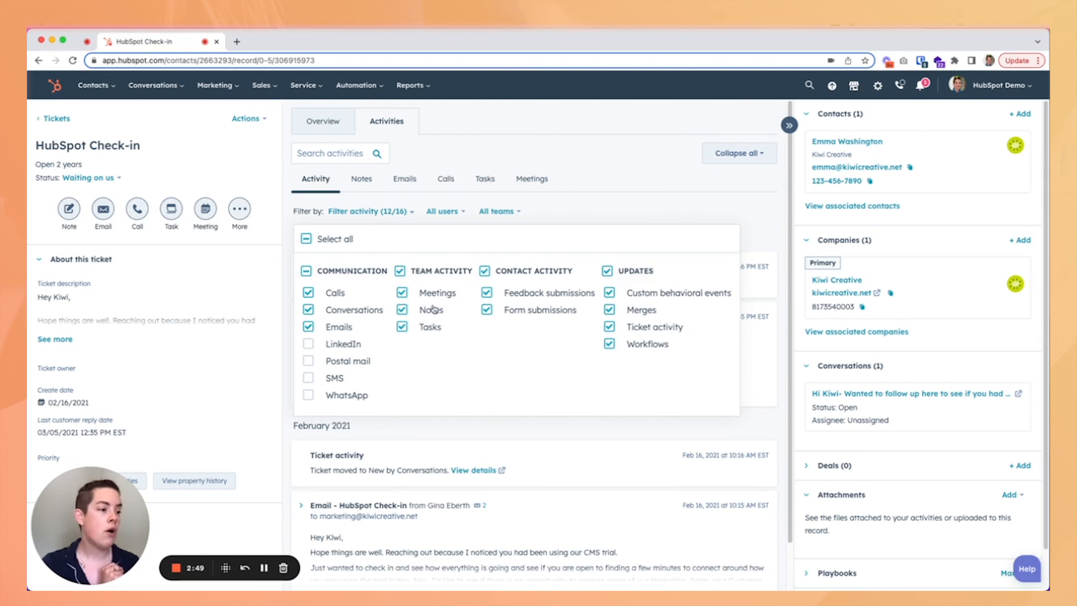
click(401, 271)
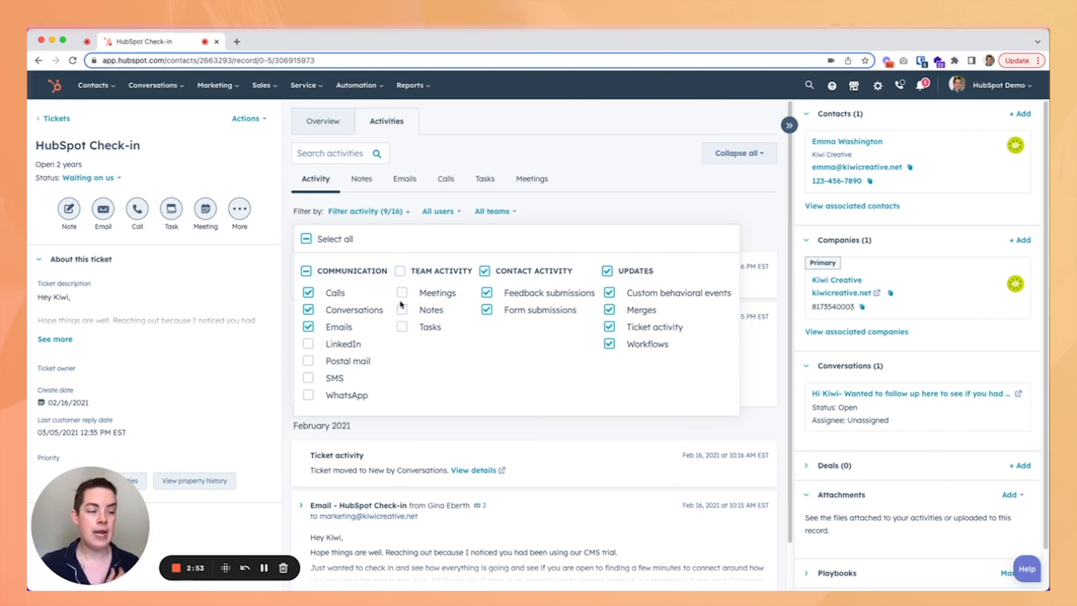
click(677, 198)
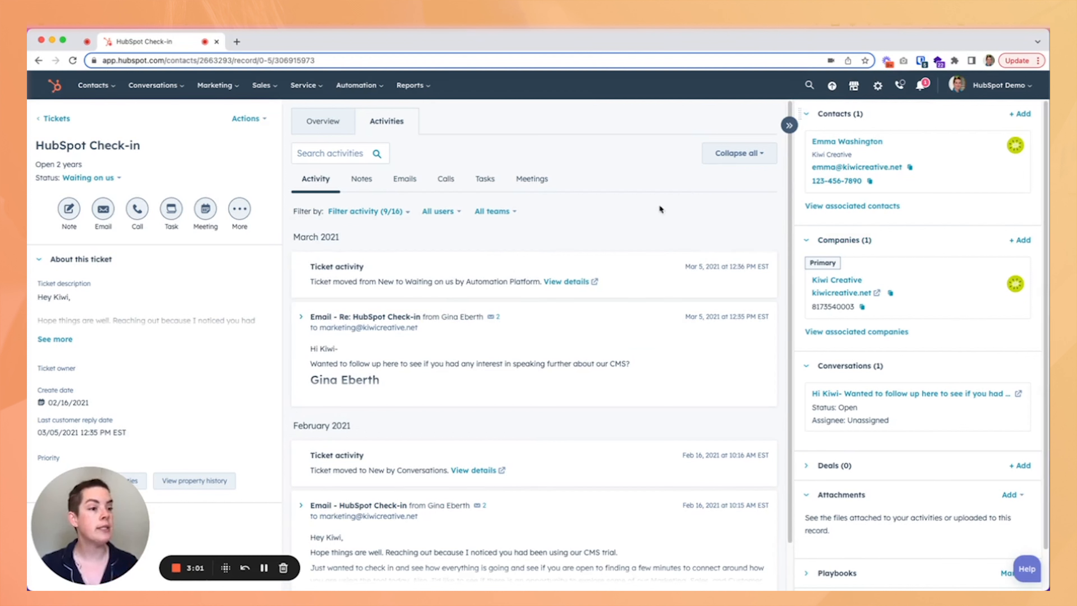
Move the Companies card below the Conversations card in the sidebar.
mouse_move(818, 190)
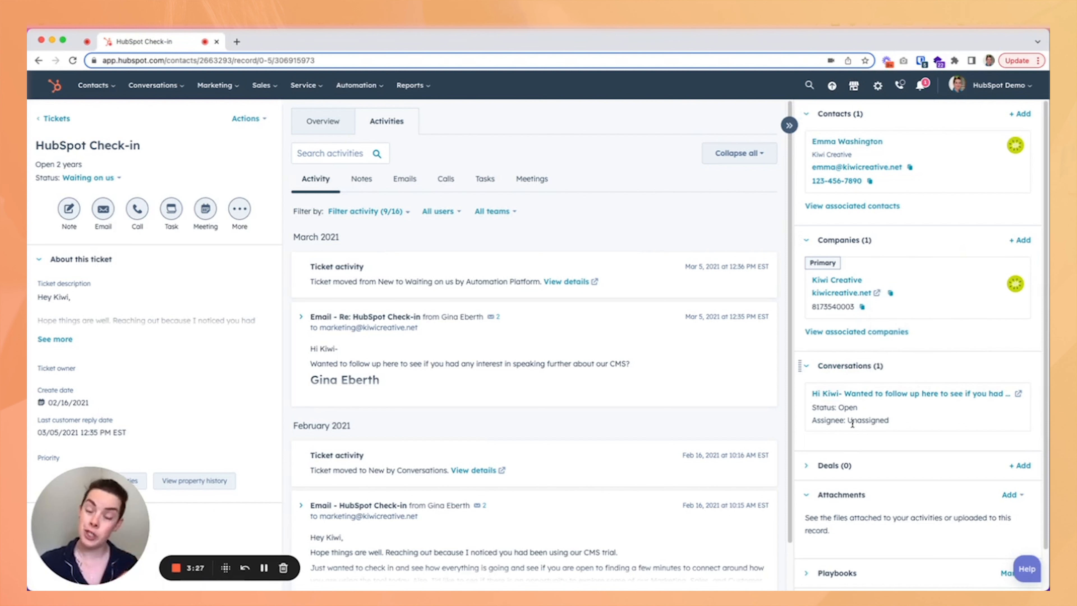
scroll(867, 447, down, 2)
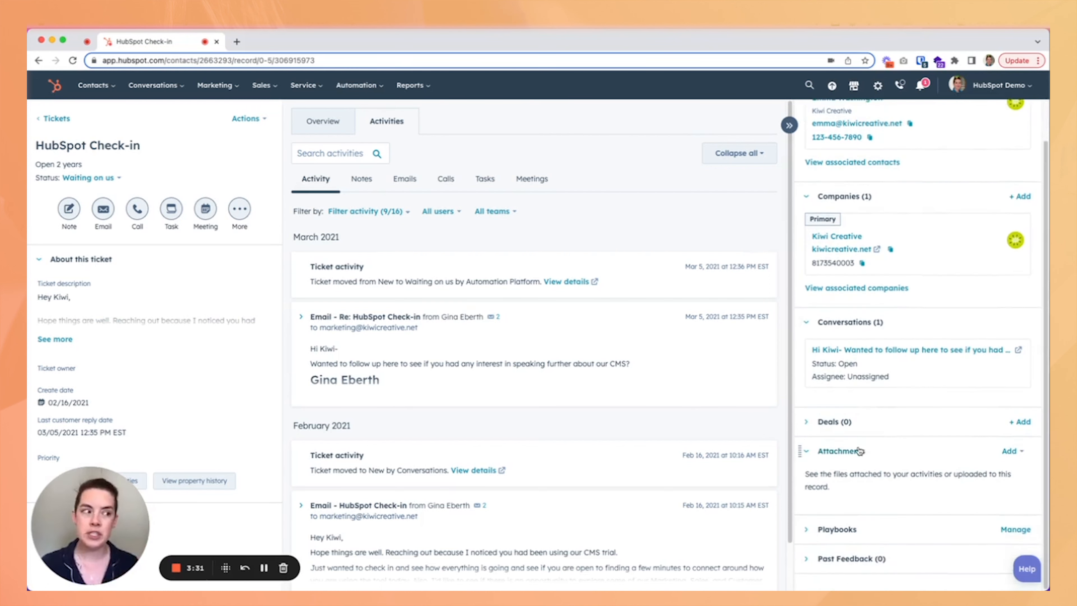
scroll(871, 311, up, 2)
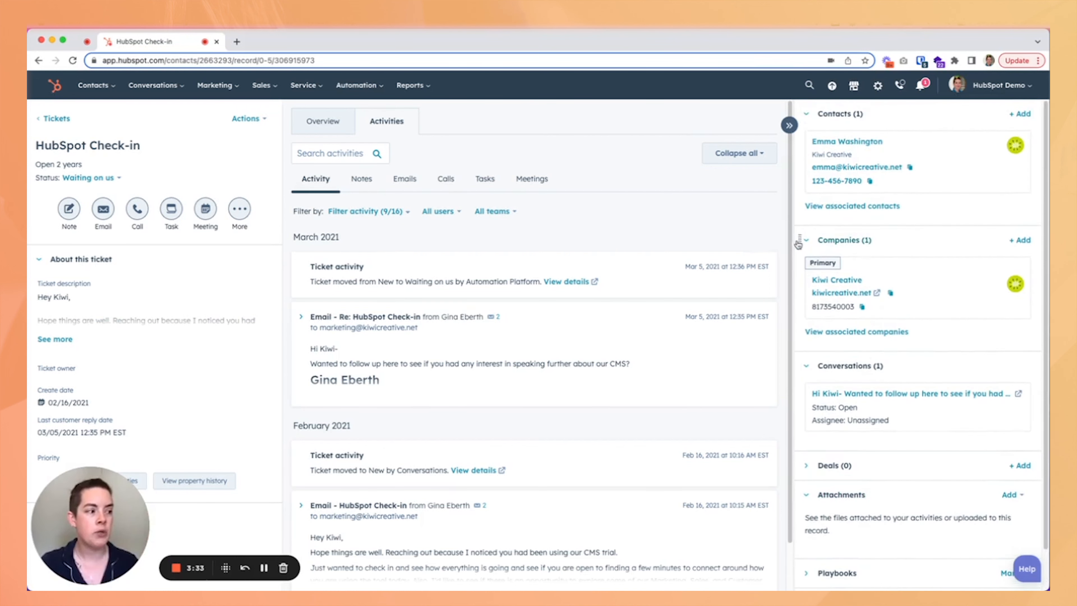
drag(799, 241, 805, 443)
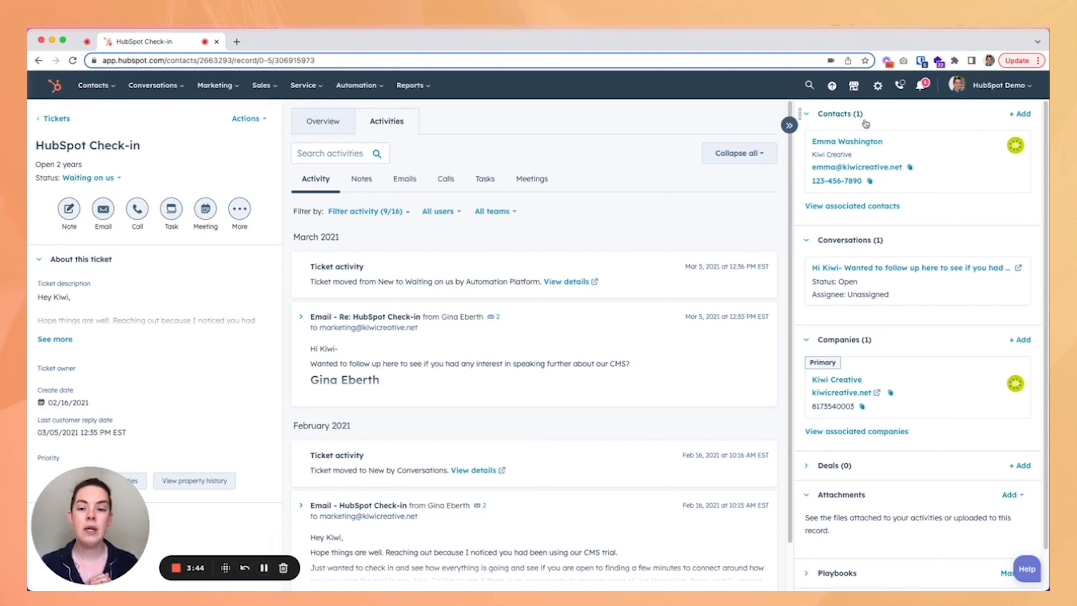
Open the Properties page in account settings.
mouse_move(831, 145)
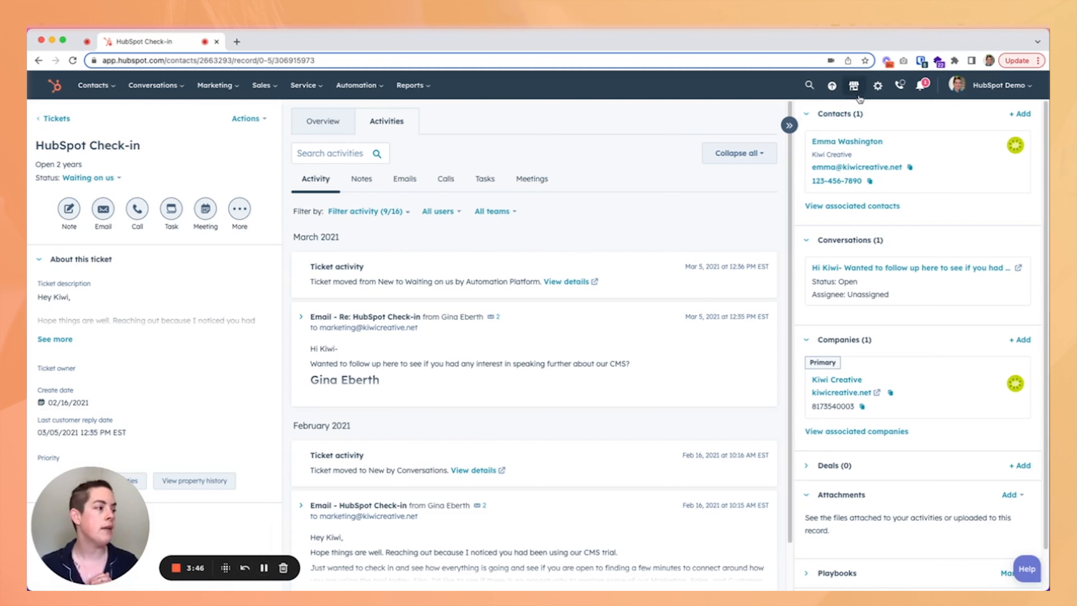
click(876, 87)
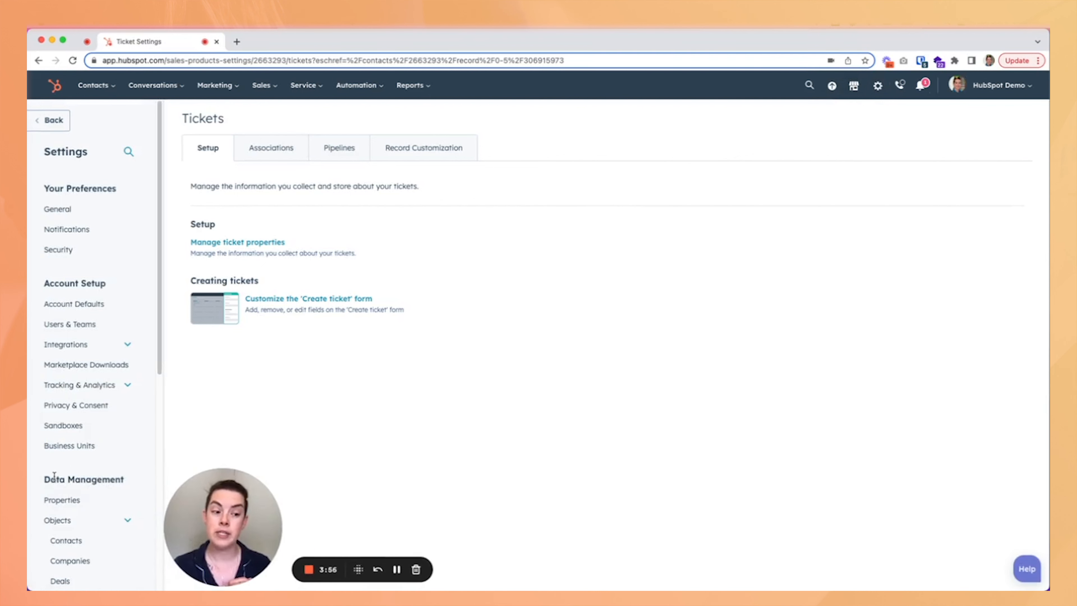
click(78, 505)
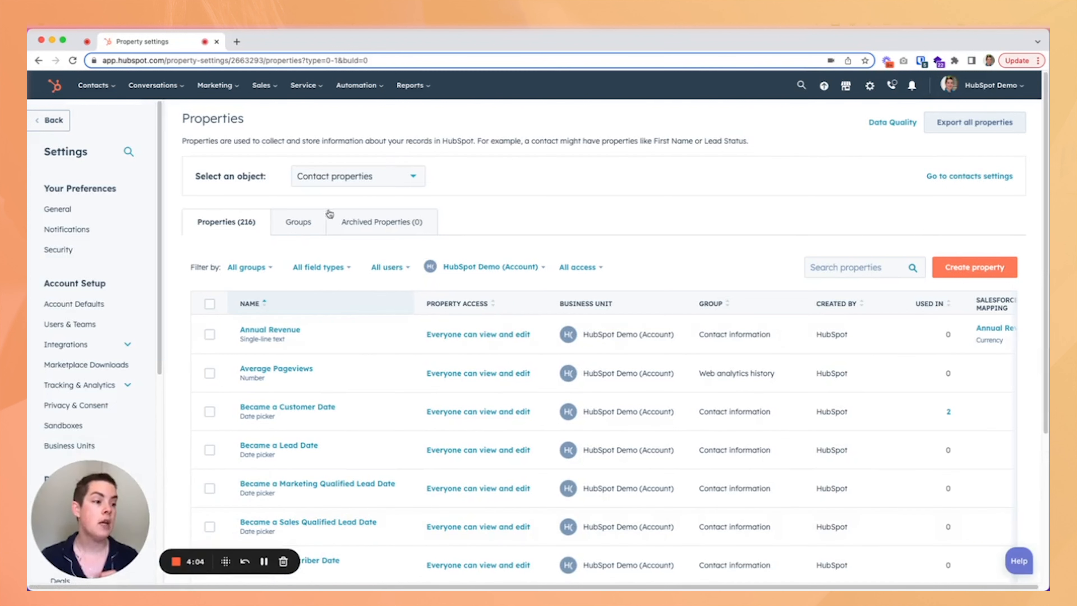
Switch the properties list to Ticket properties.
click(346, 180)
scroll(349, 295, down, 2)
scroll(351, 295, up, 2)
scroll(346, 318, down, 3)
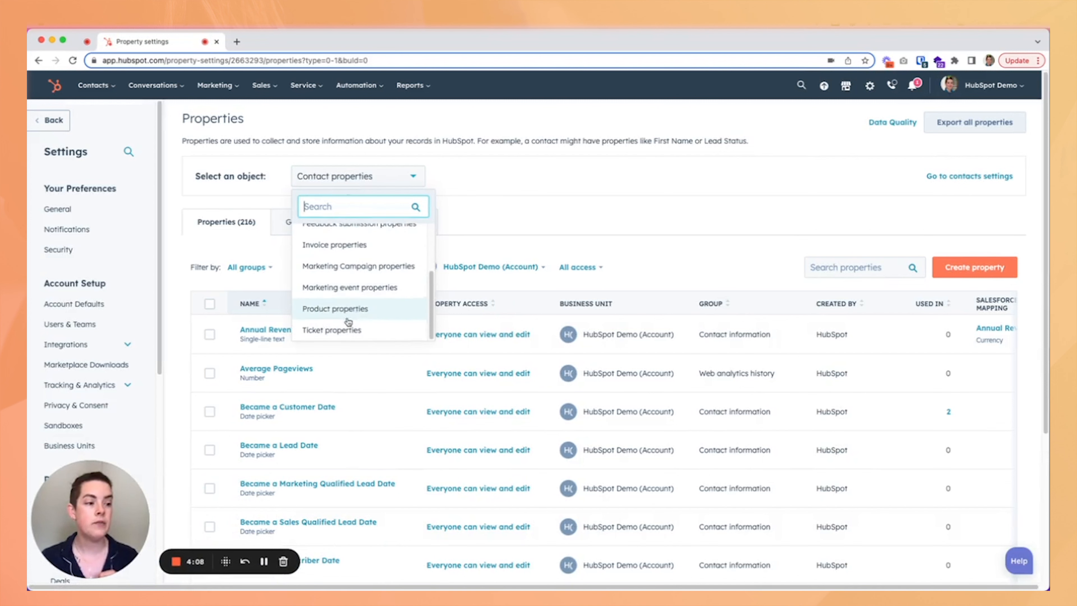
click(346, 329)
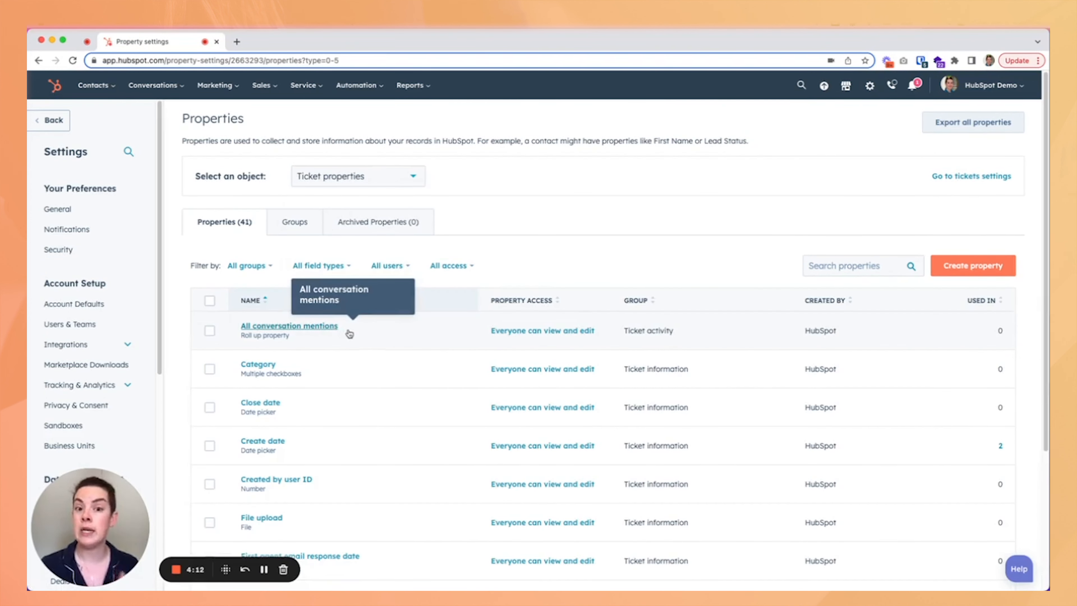
Open the new ticket property panel and close it without creating a property.
click(959, 267)
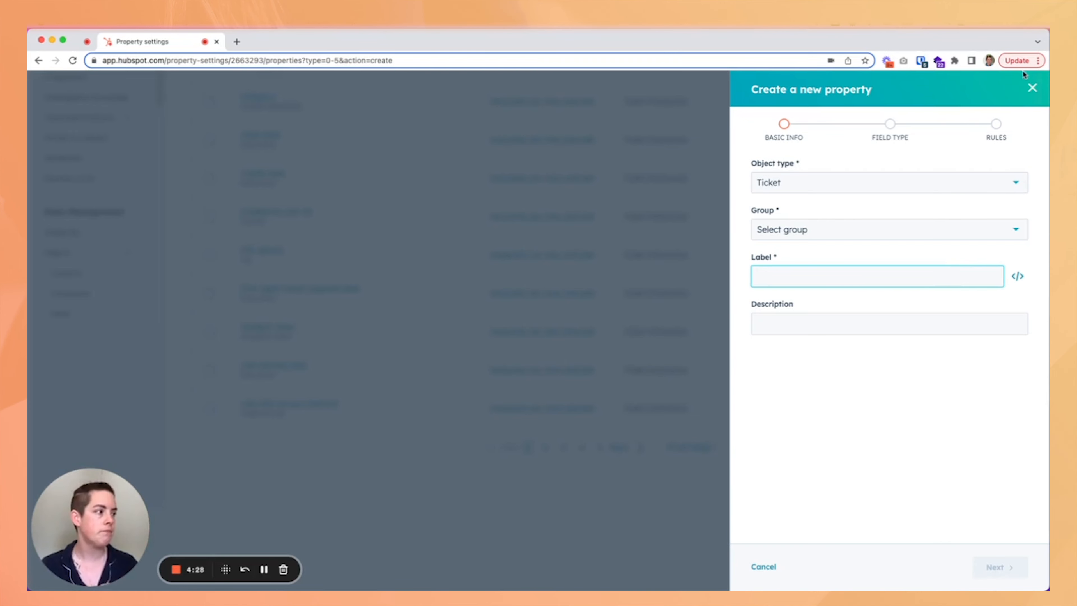
click(1032, 88)
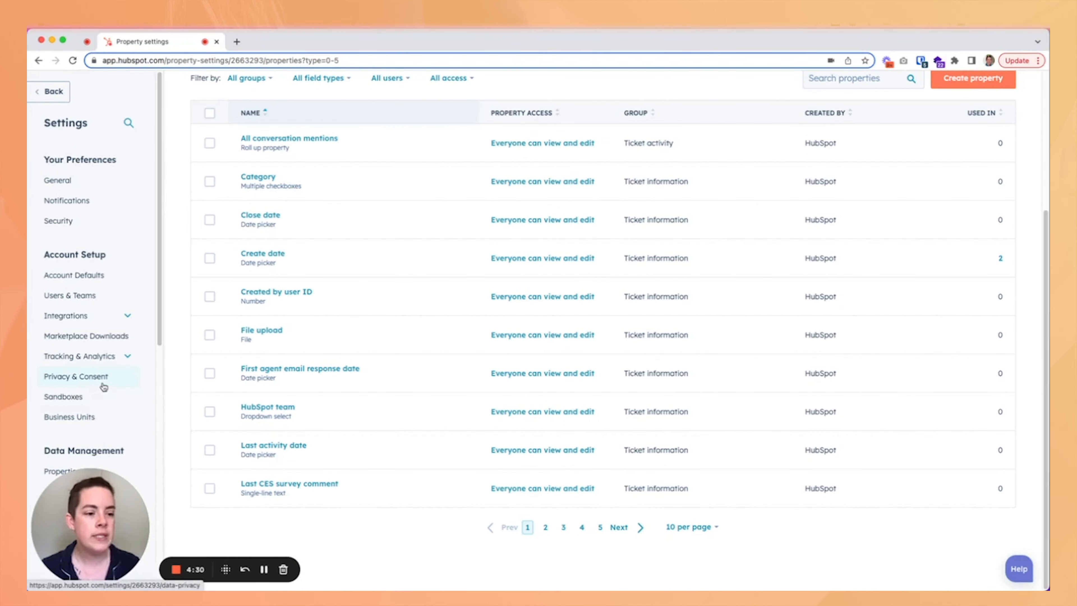
Open the Tickets object settings and review the Support Pipeline on its Pipelines tab.
scroll(86, 344, down, 5)
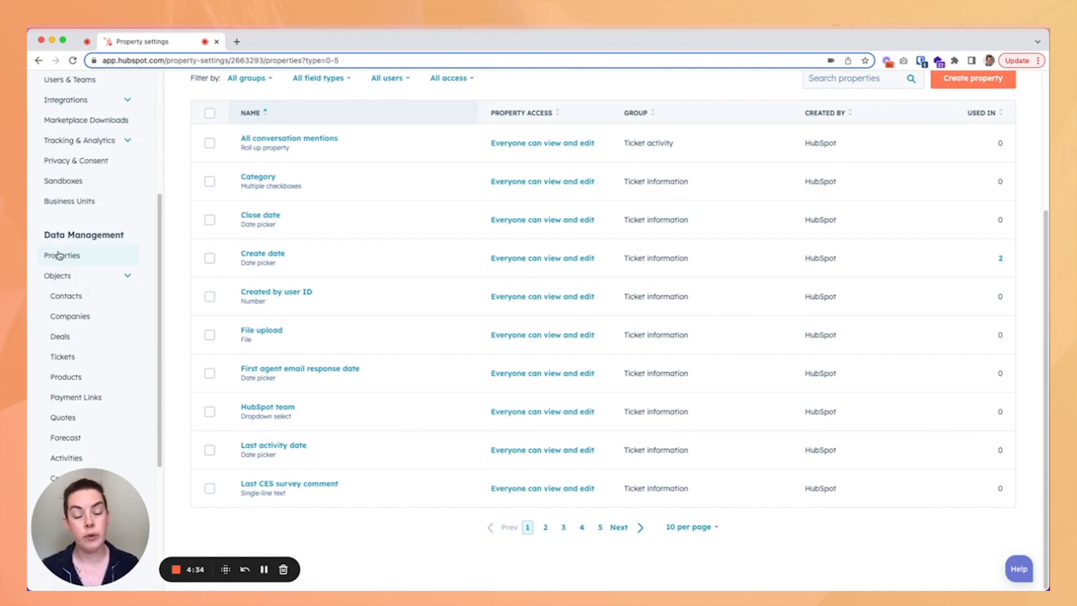
click(65, 356)
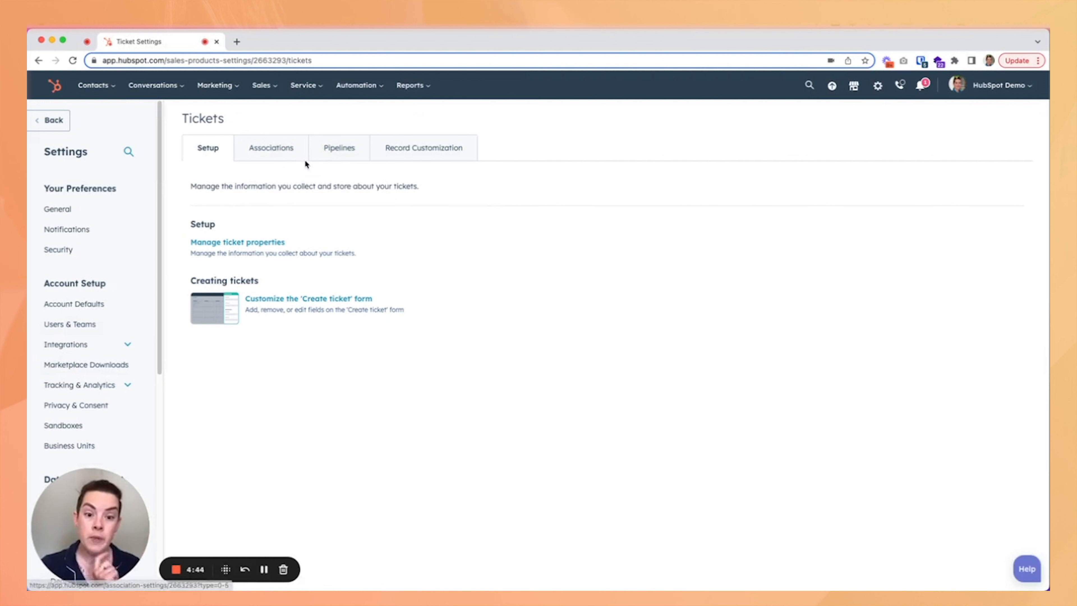
click(327, 153)
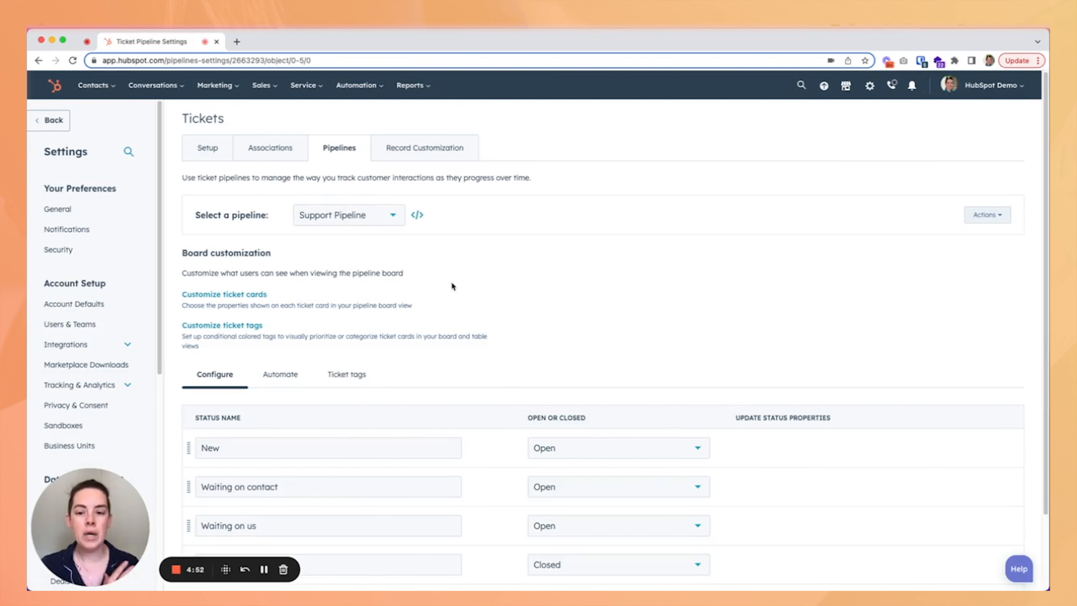
scroll(451, 281, down, 3)
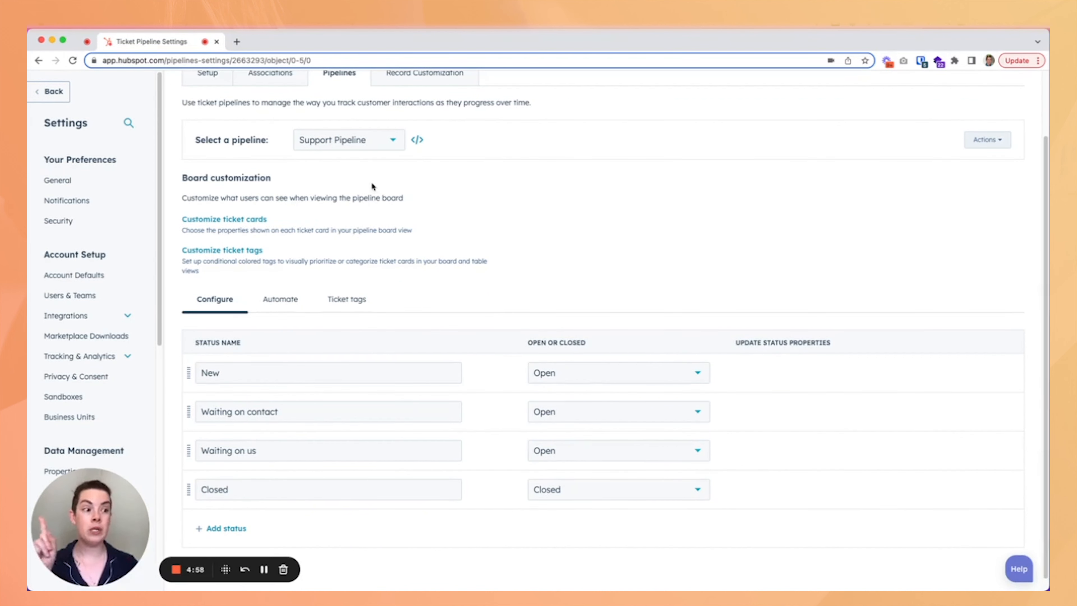
click(375, 149)
click(490, 192)
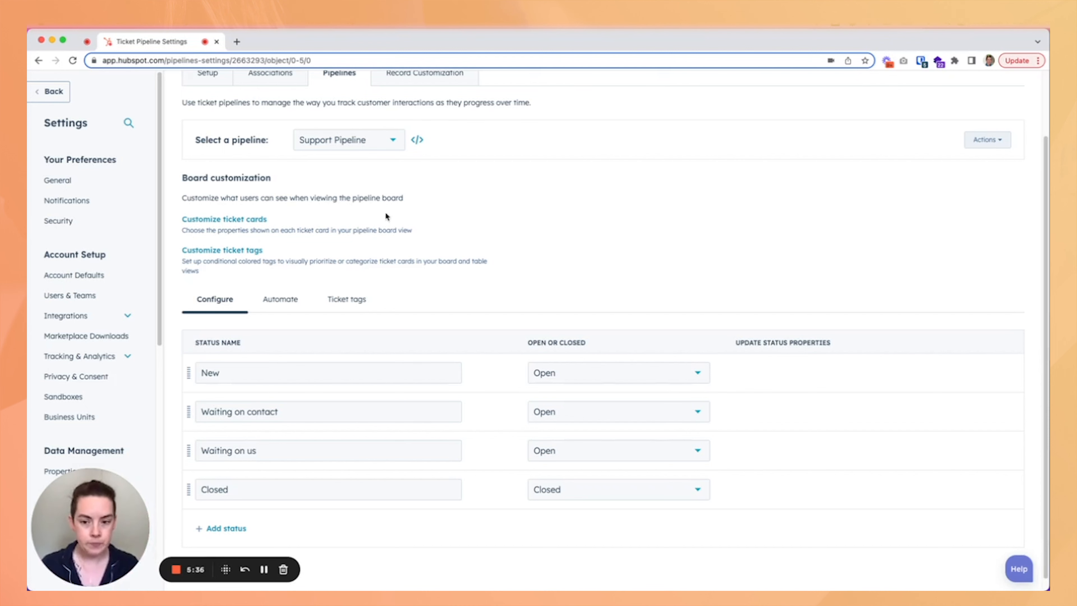
scroll(411, 284, down, 1)
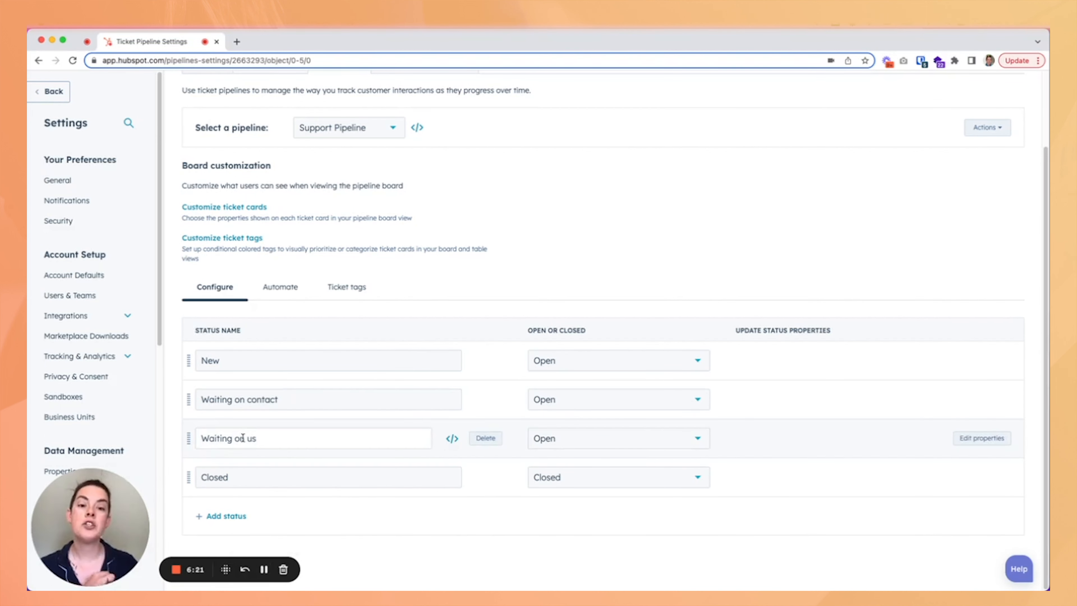
click(335, 131)
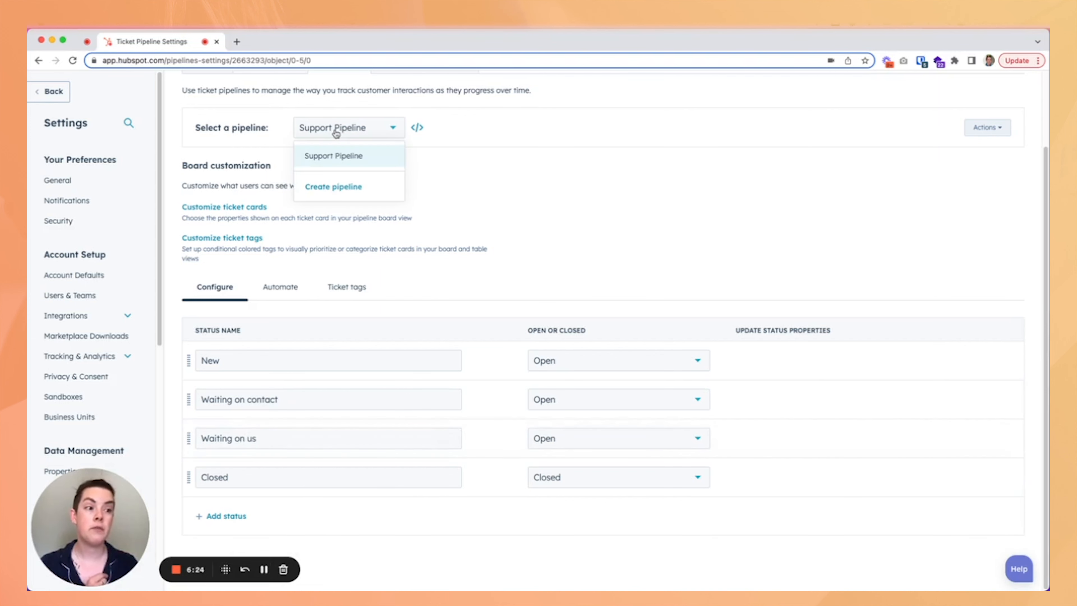
click(342, 189)
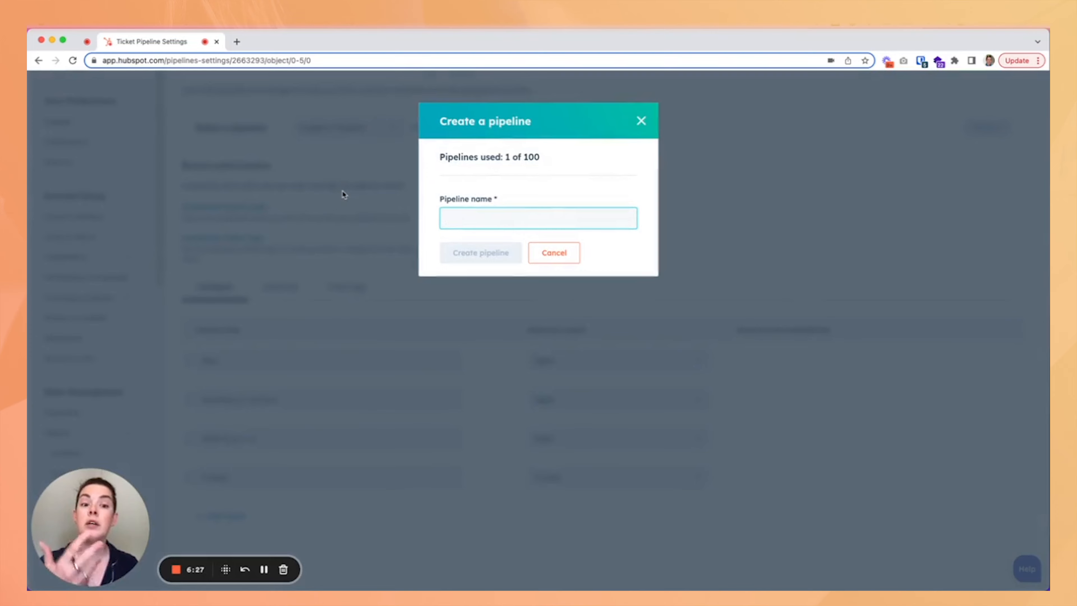
click(552, 251)
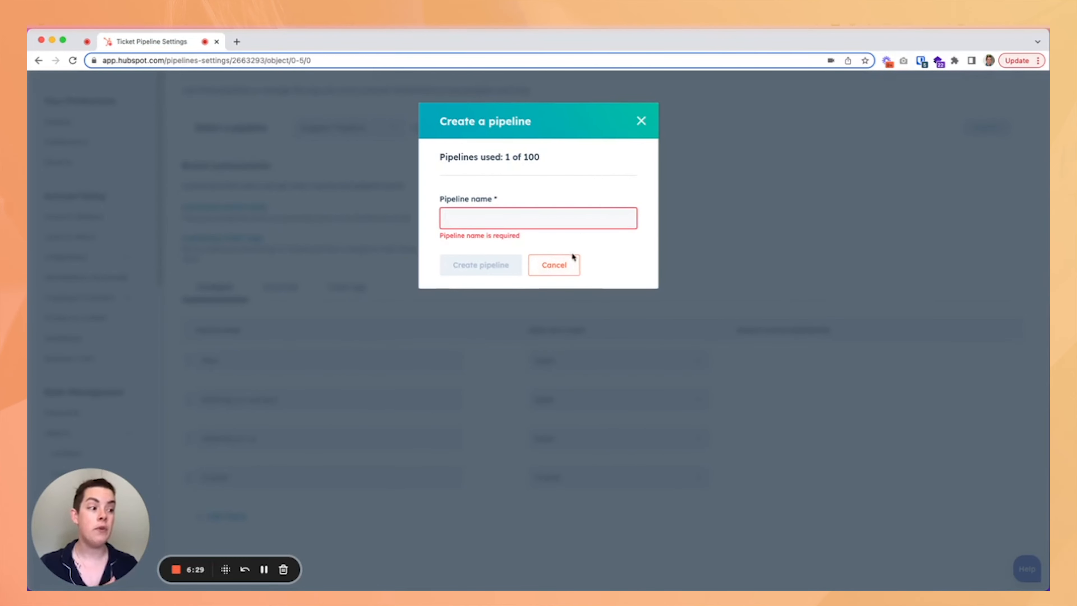
click(547, 264)
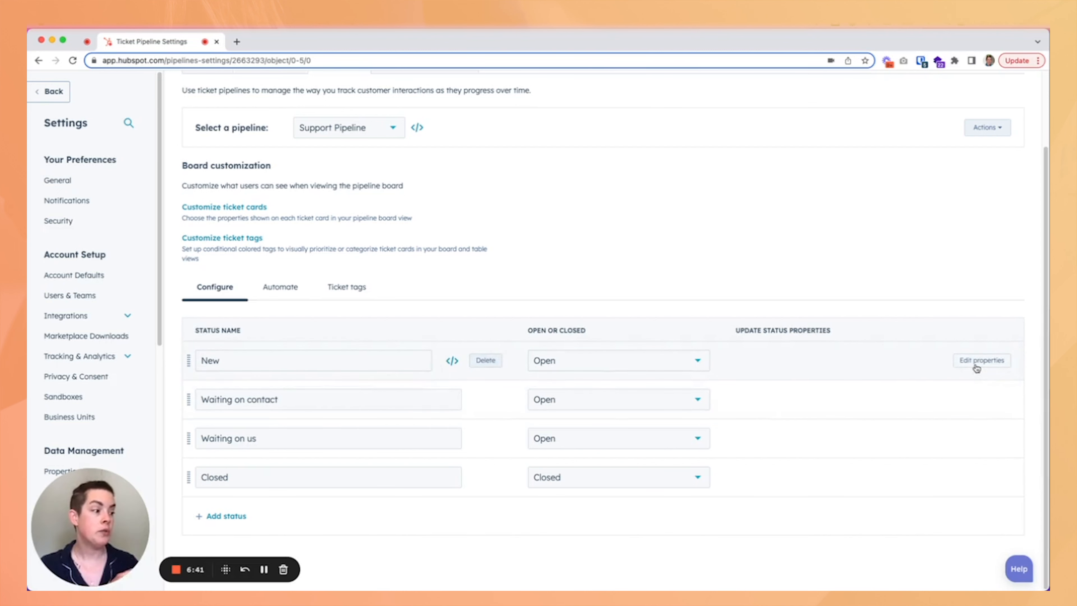
Make Resolution a required property when tickets move to the Closed stage, and save the pipeline.
click(975, 365)
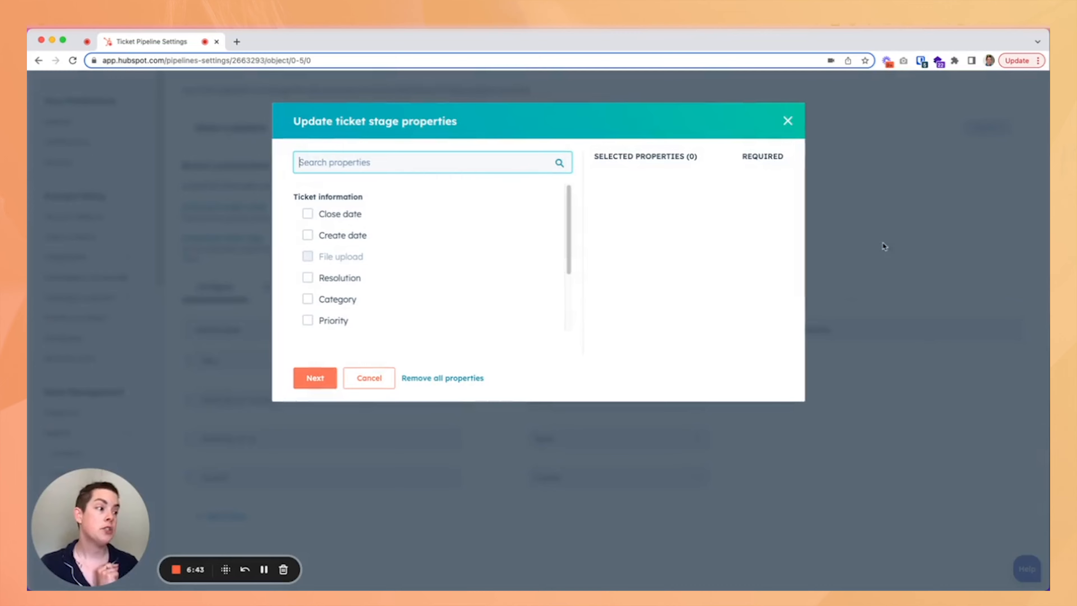
click(786, 121)
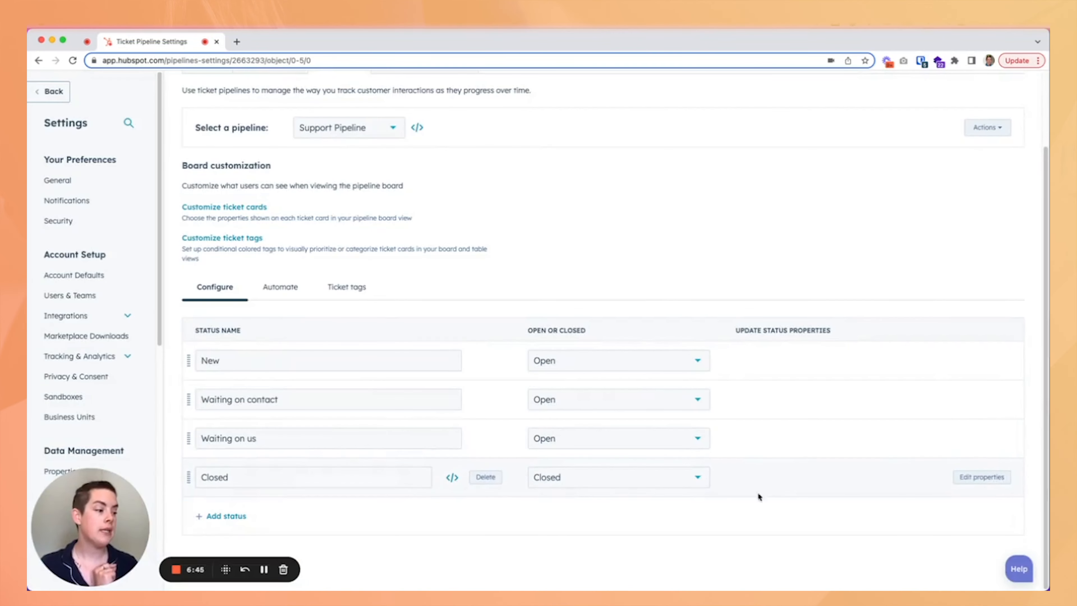
click(970, 478)
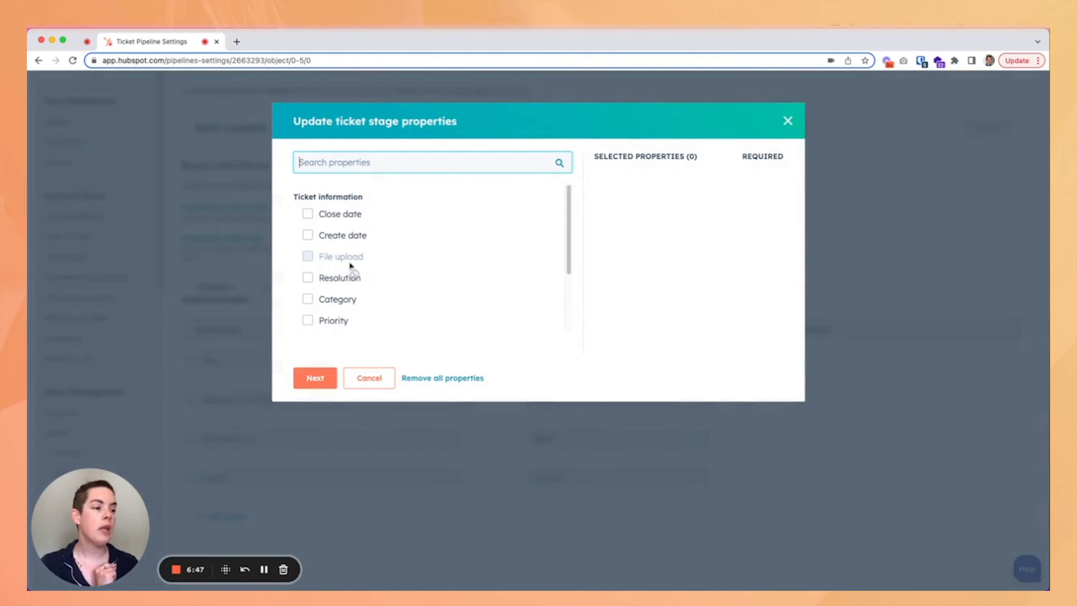
click(340, 279)
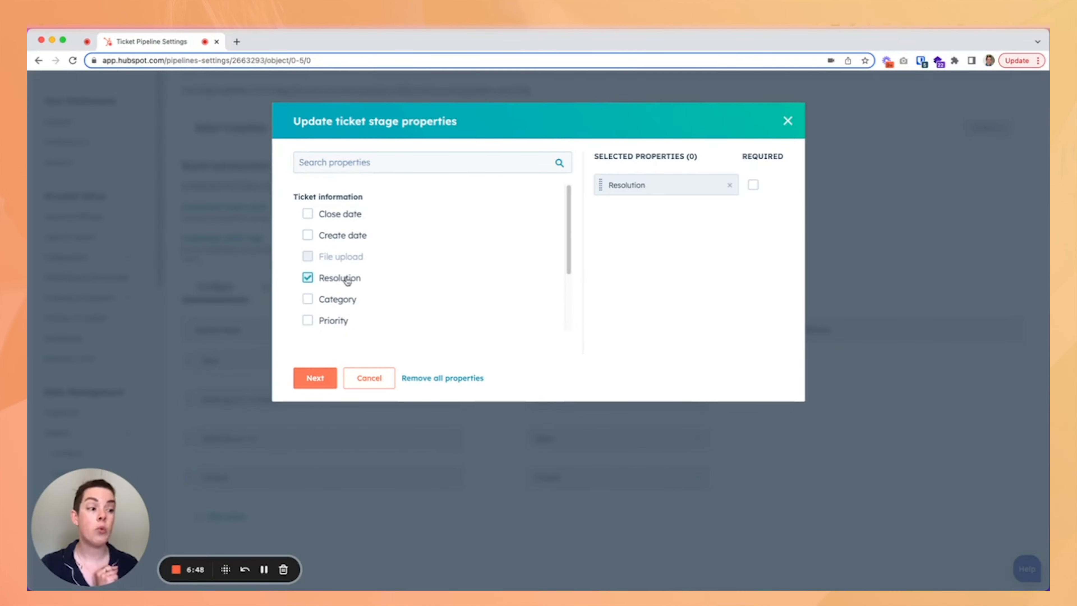
click(753, 185)
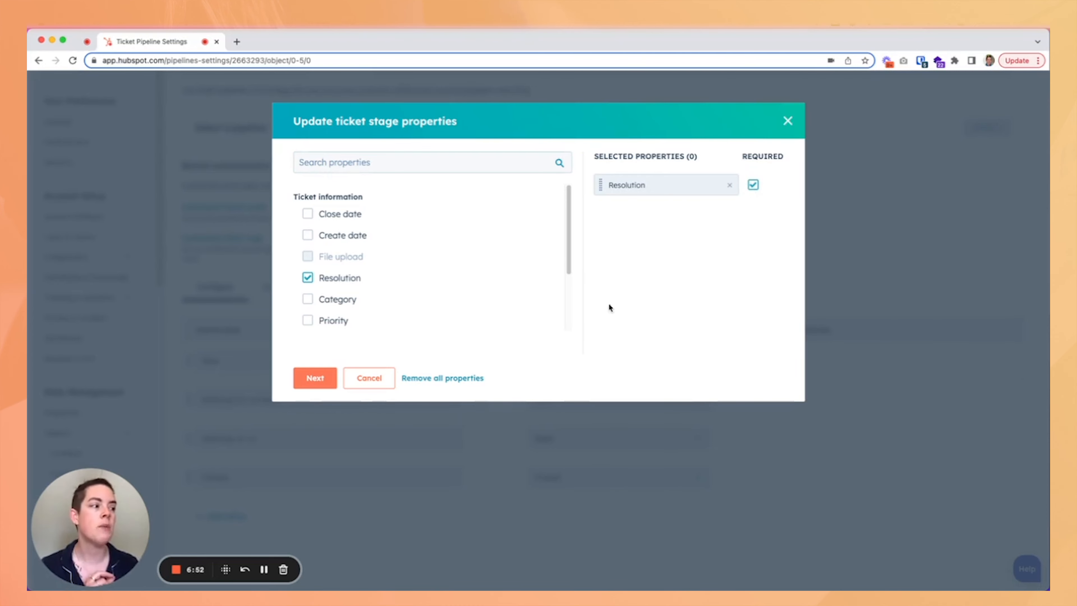
click(301, 383)
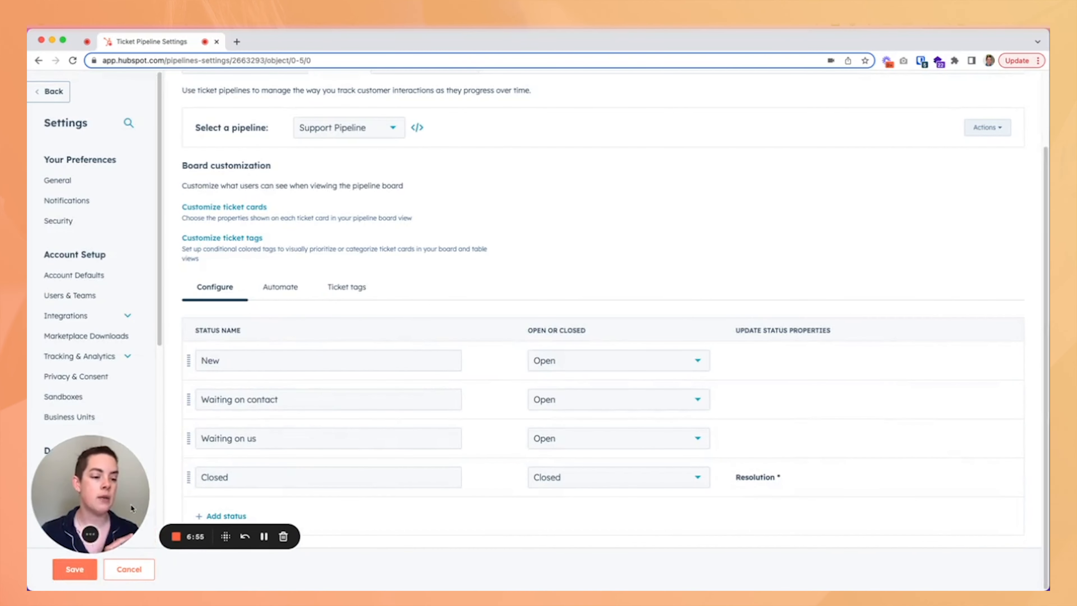
click(74, 568)
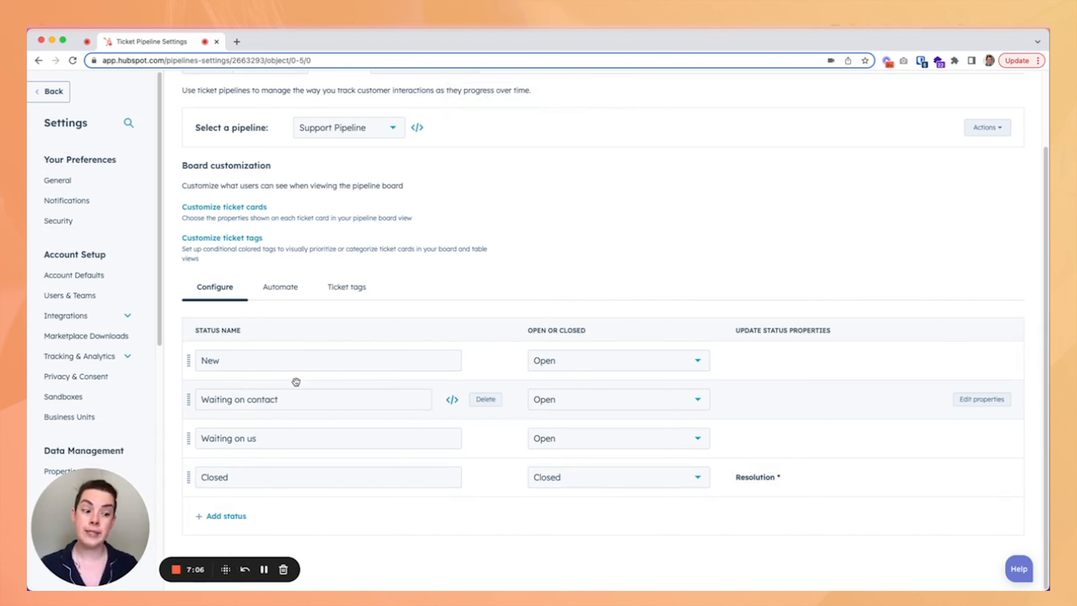
Turn off both Update ticket status triggers on the pipeline's Automate tab.
click(275, 291)
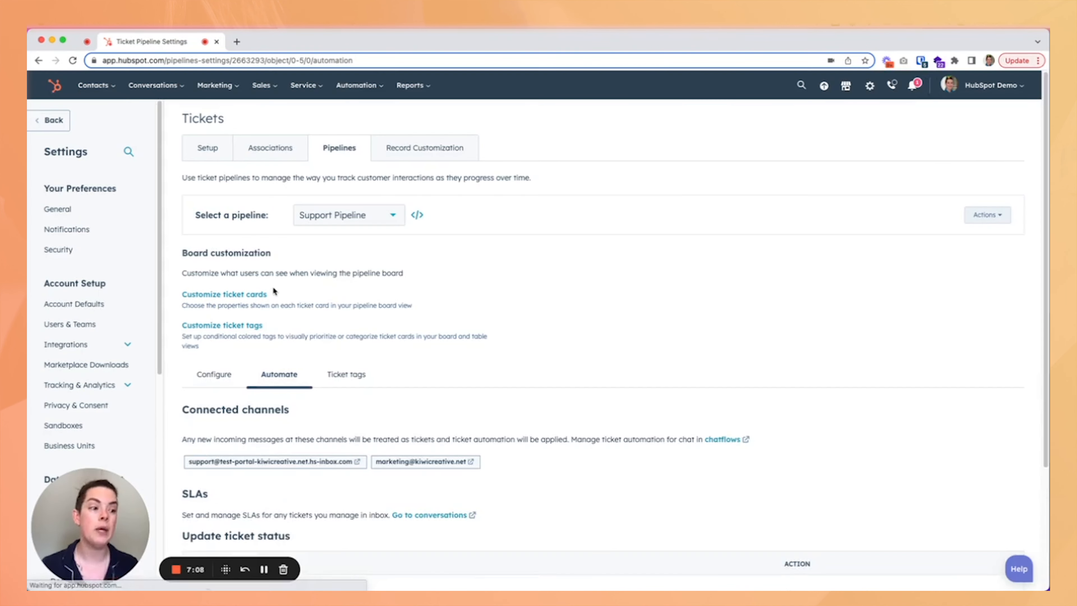
scroll(548, 310, down, 4)
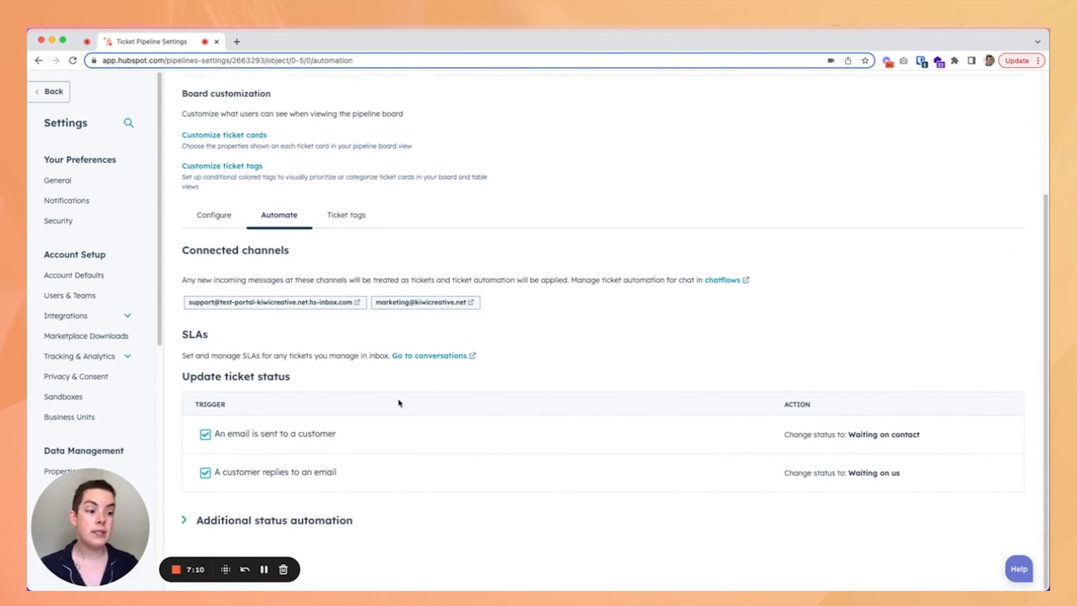
click(205, 435)
click(205, 475)
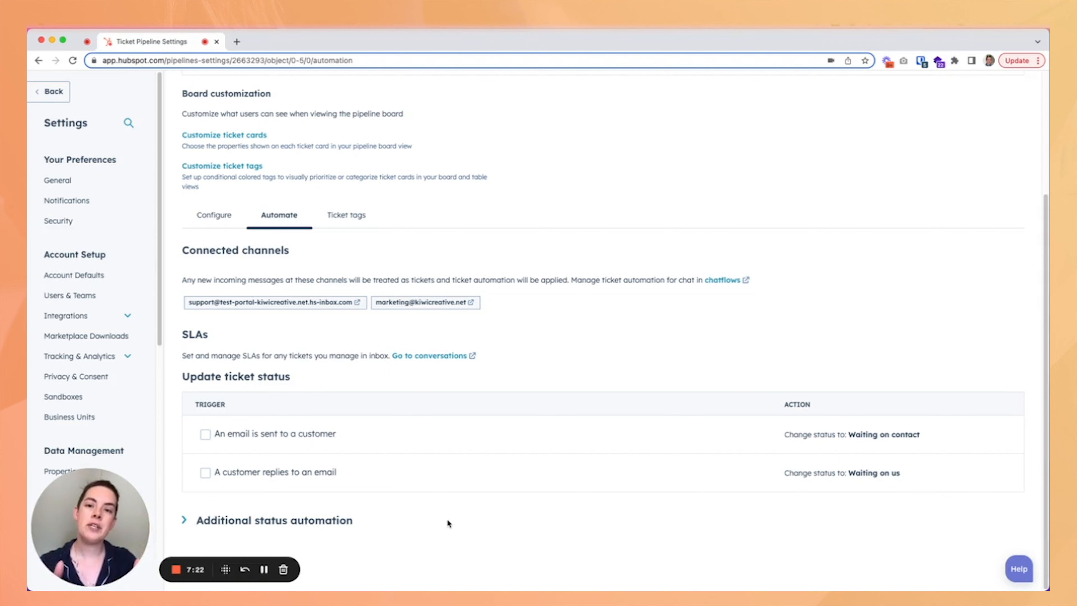
Compare the pipeline's Configure and Automate tabs.
click(214, 216)
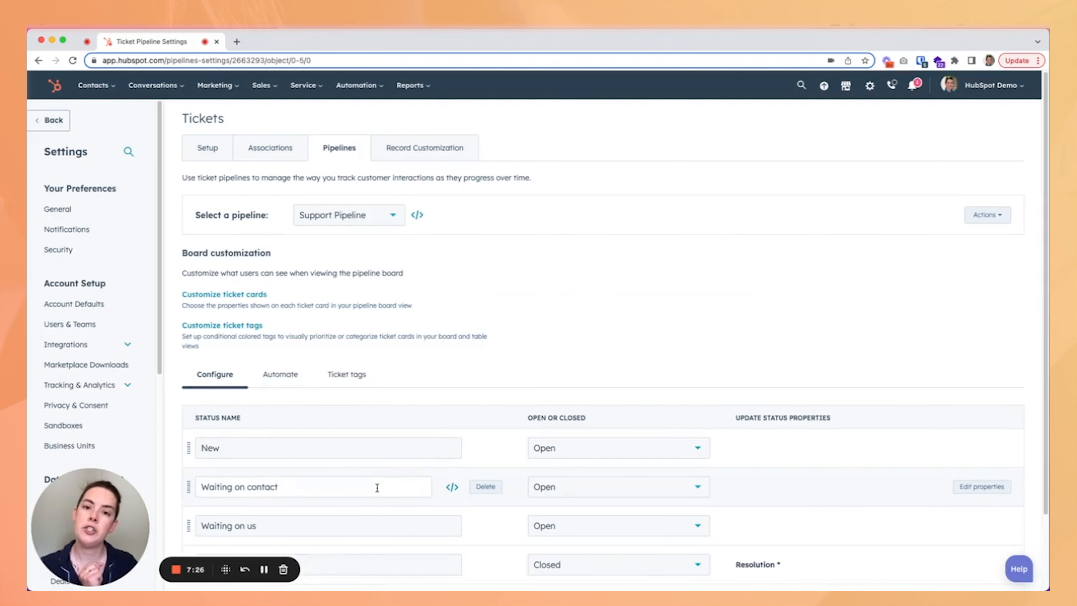
click(280, 375)
scroll(466, 295, down, 3)
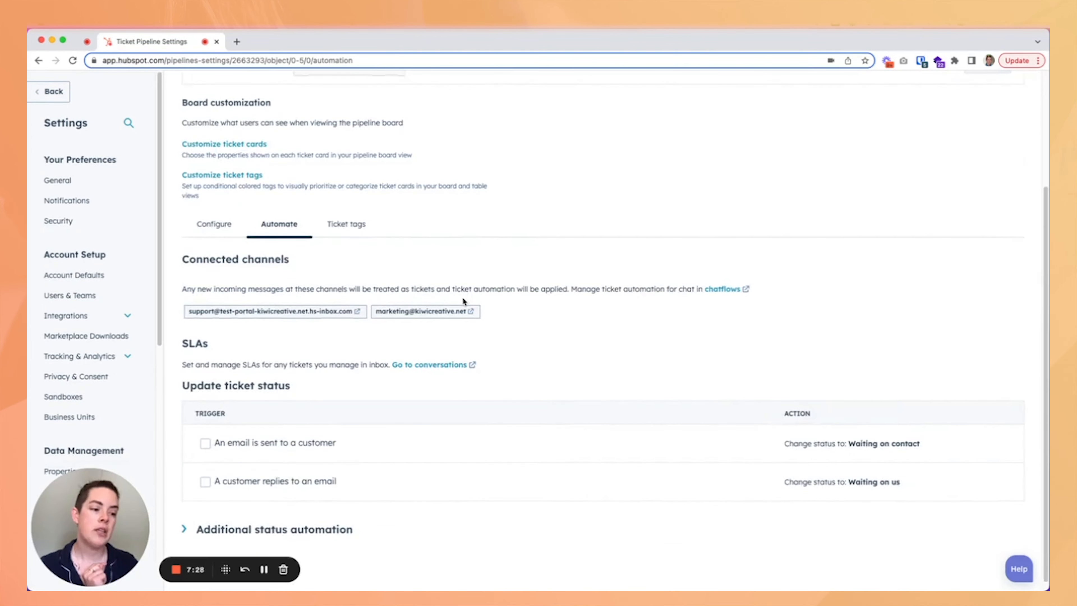
mouse_move(288, 489)
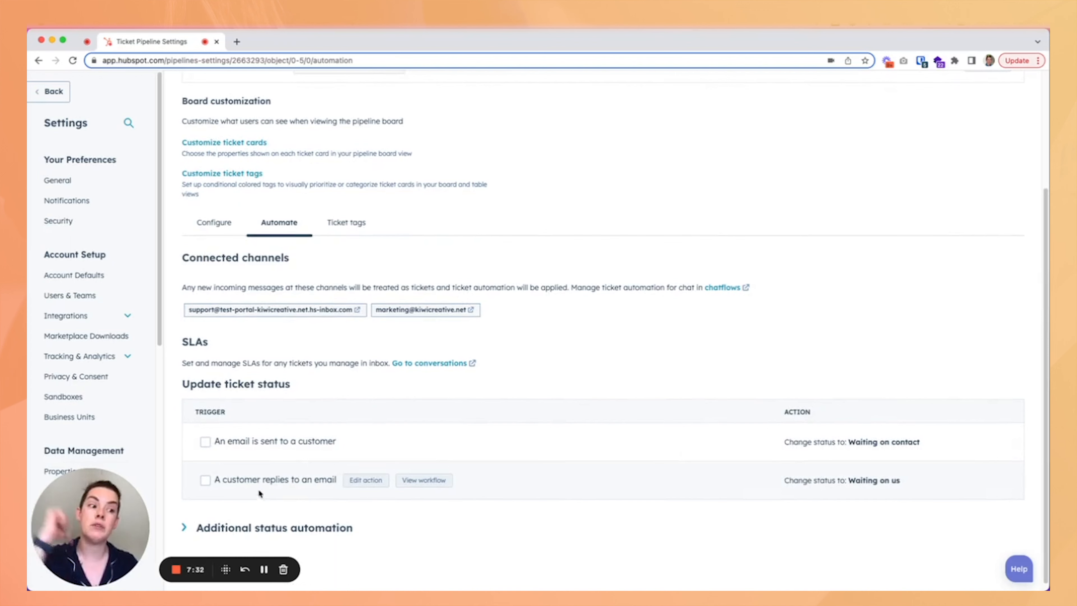
click(219, 223)
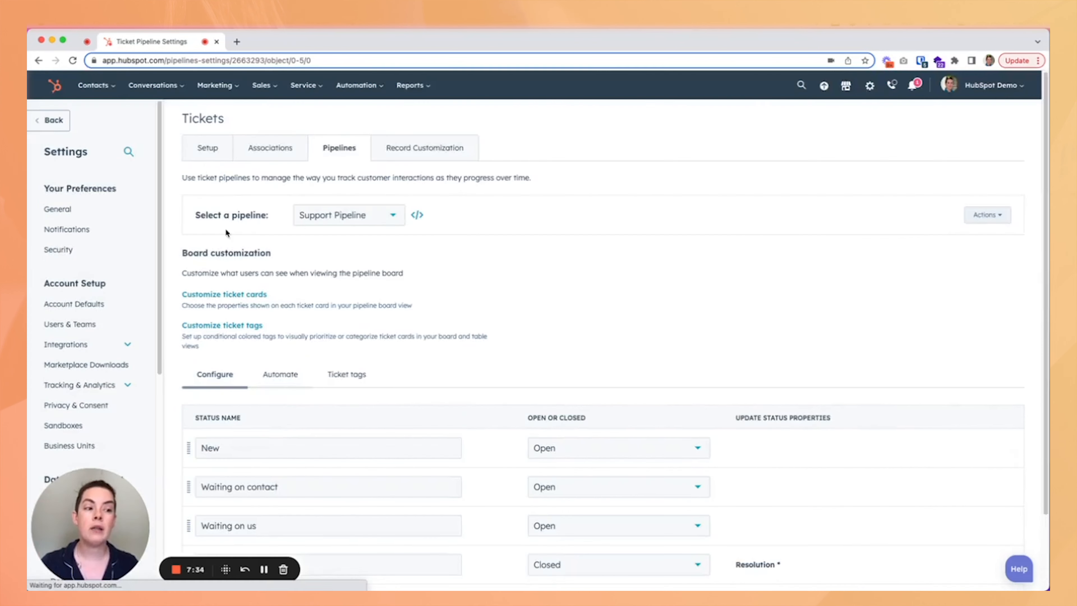
scroll(426, 287, down, 2)
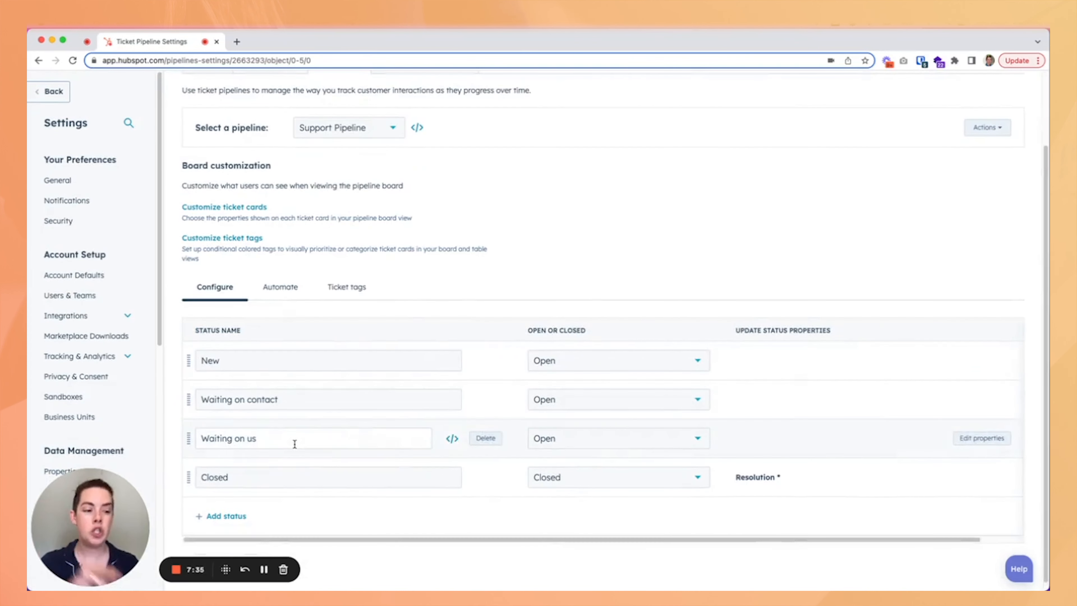
Enable both Update ticket status triggers: an email is sent to a customer, and a customer replies to an email.
click(280, 287)
scroll(297, 283, down, 4)
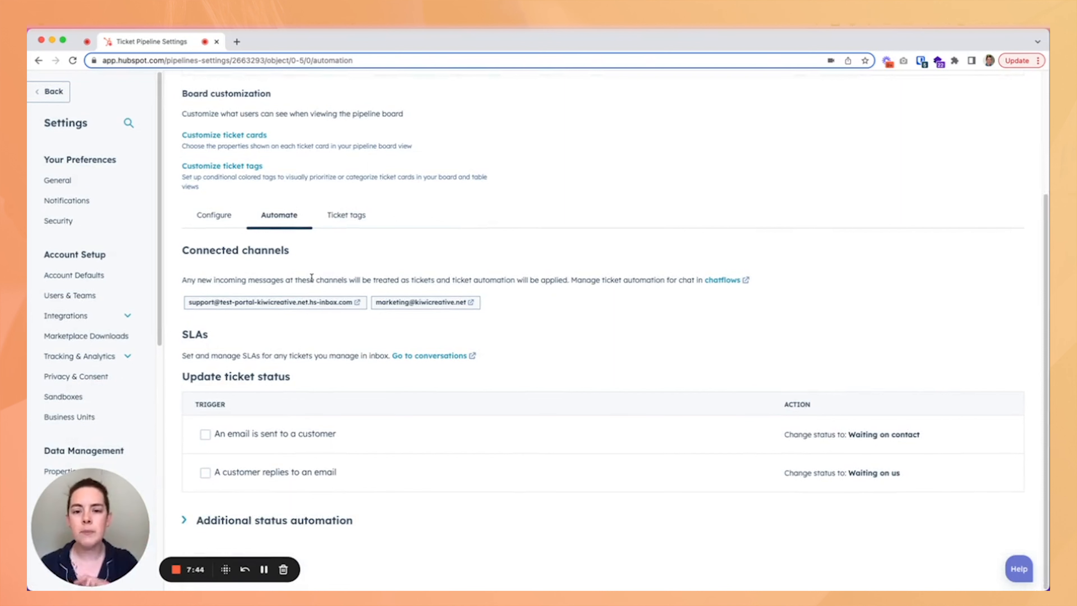
click(205, 434)
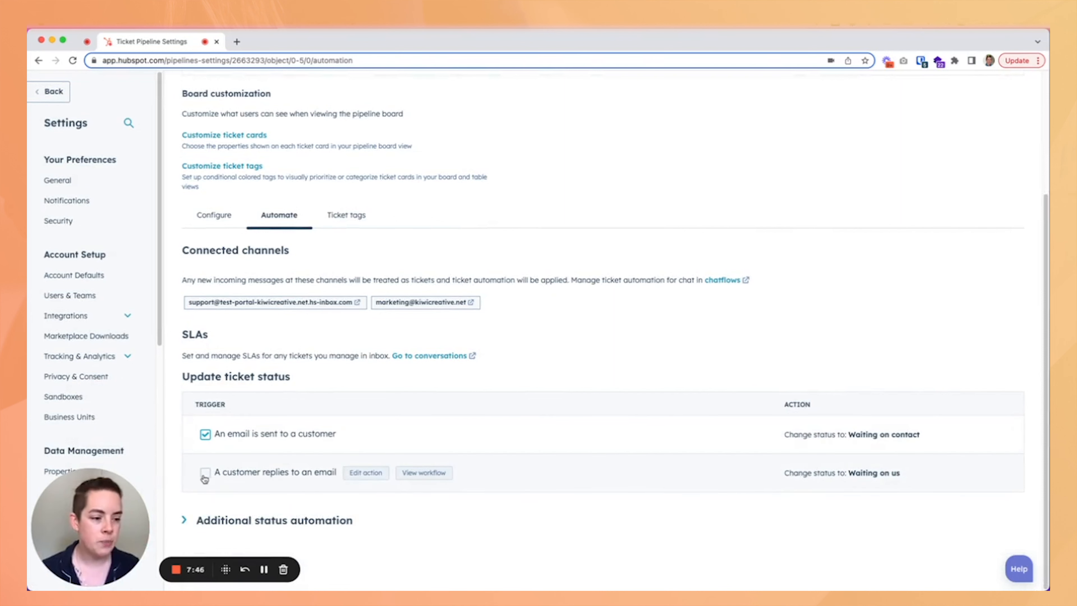
click(204, 472)
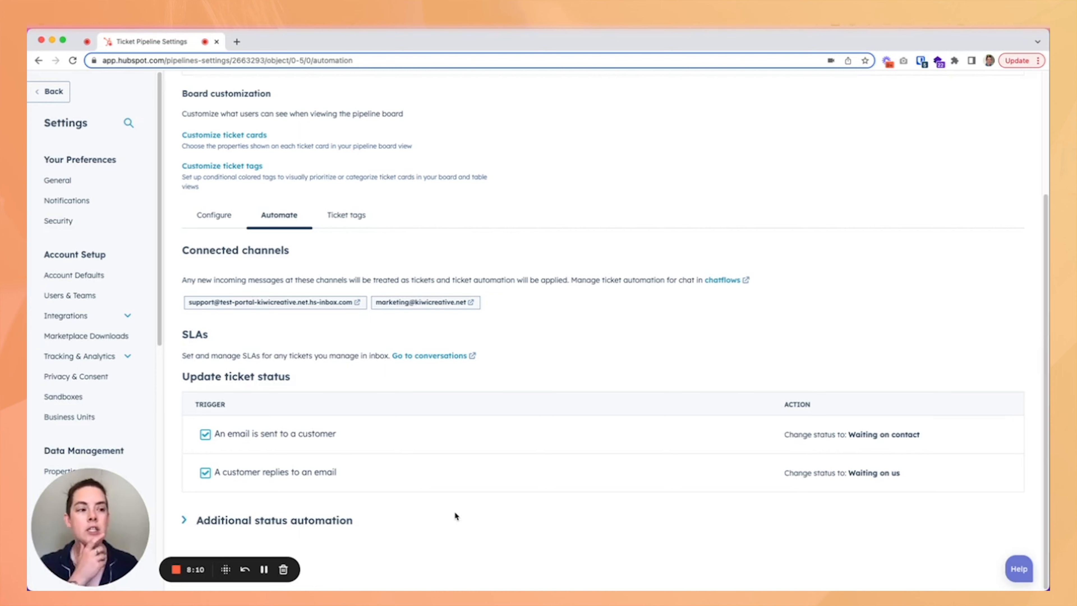
Go to the Tickets board view from the Service menu.
scroll(450, 483, up, 4)
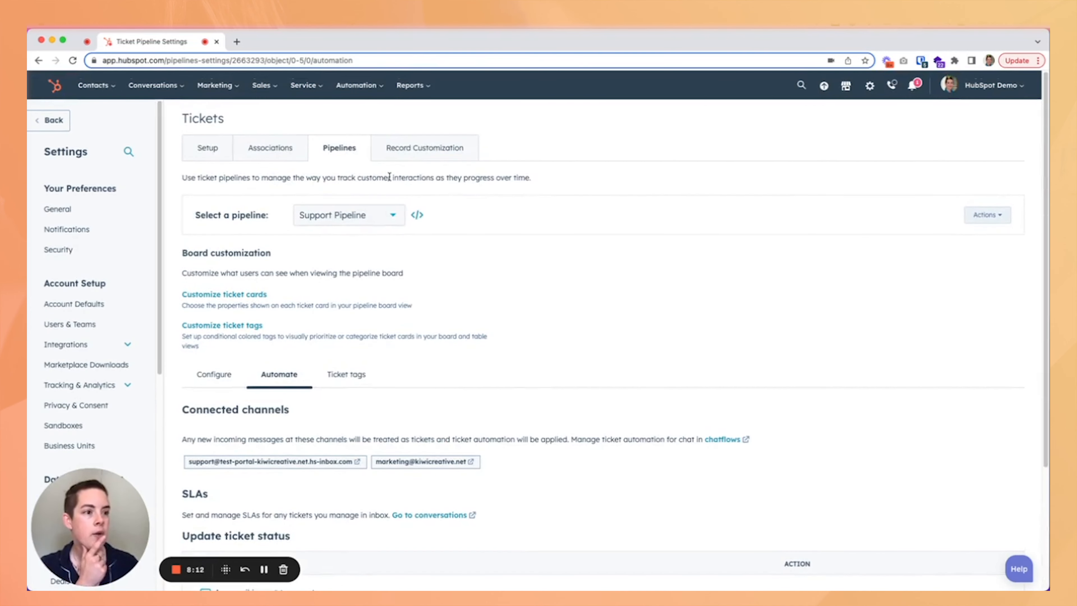
mouse_move(309, 93)
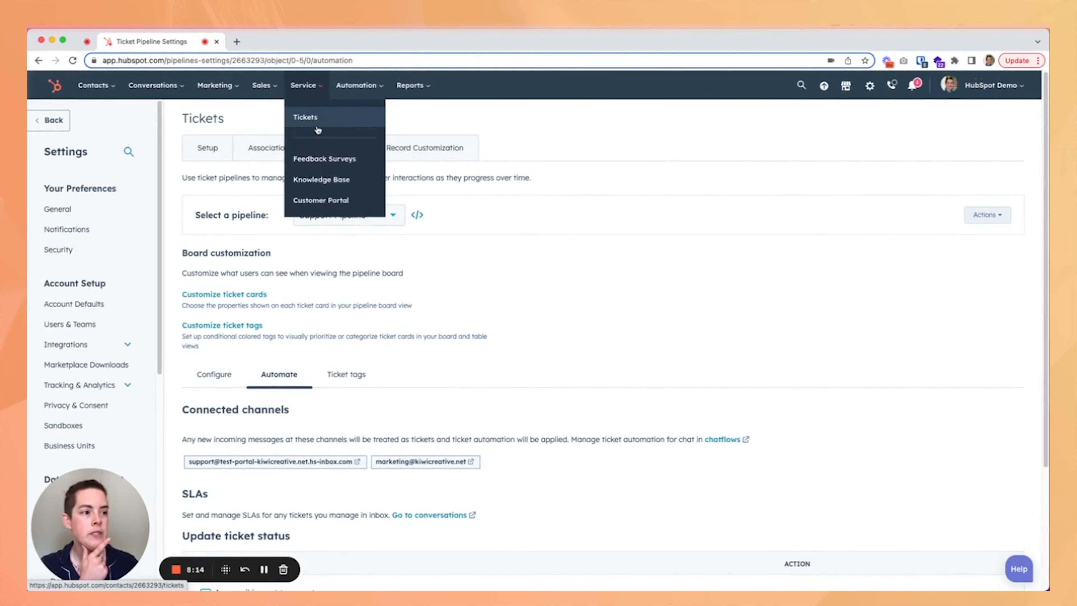
click(318, 124)
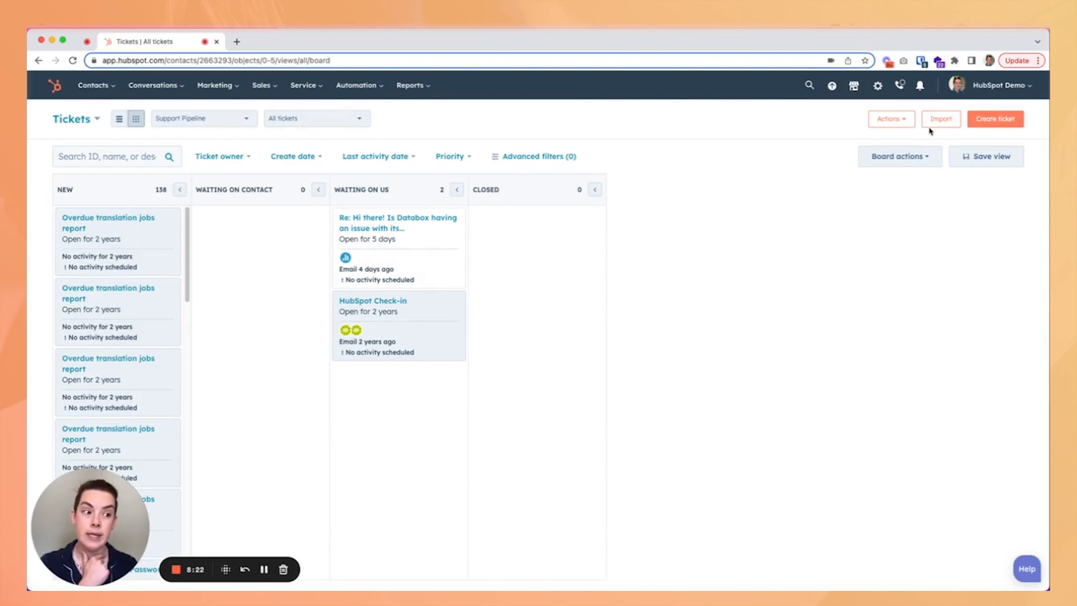
Open the Contacts list from the Contacts menu.
mouse_move(93, 85)
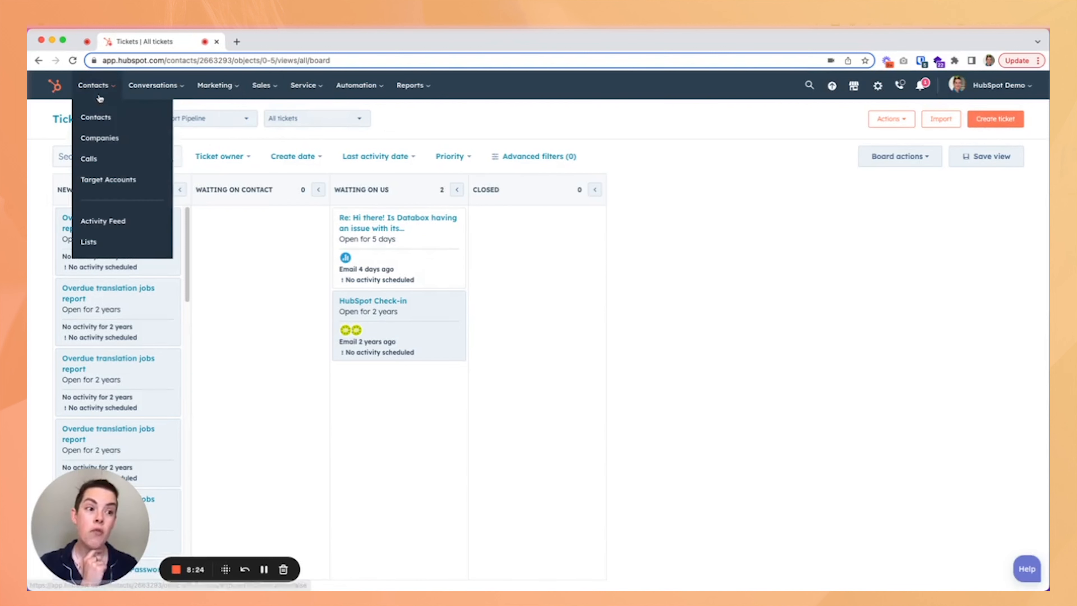
click(100, 119)
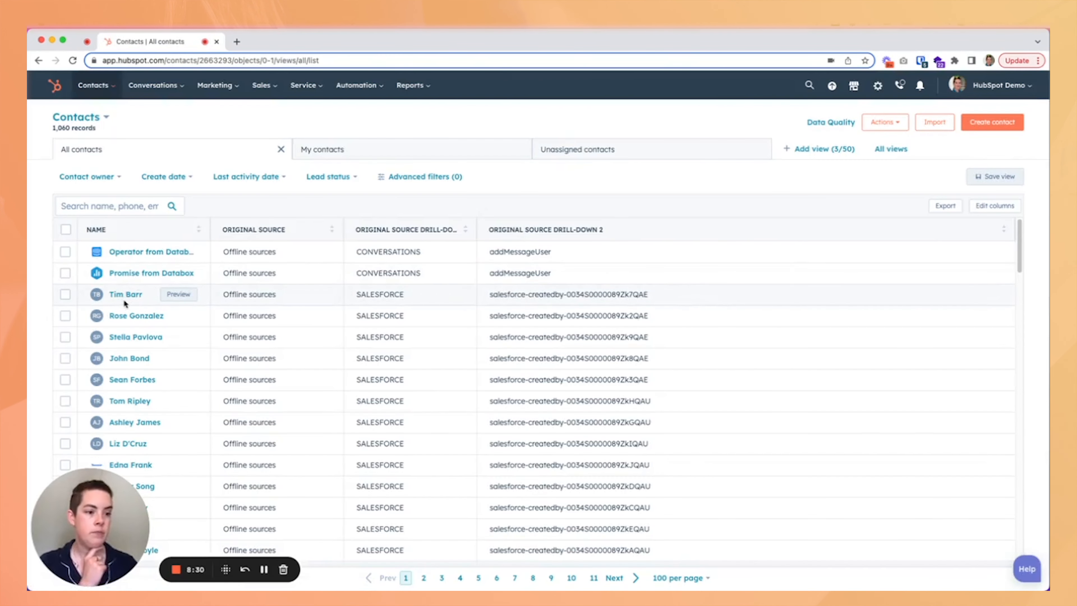
Open a contact's record from the Contacts list and start a new ticket from its Tickets card.
click(126, 298)
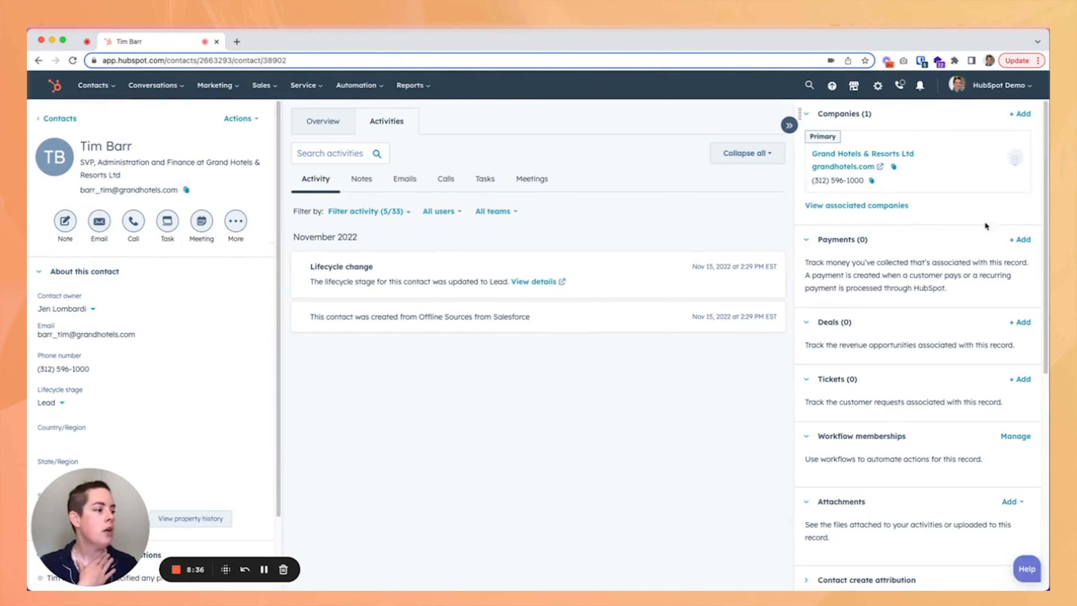
scroll(990, 243, down, 2)
click(1018, 322)
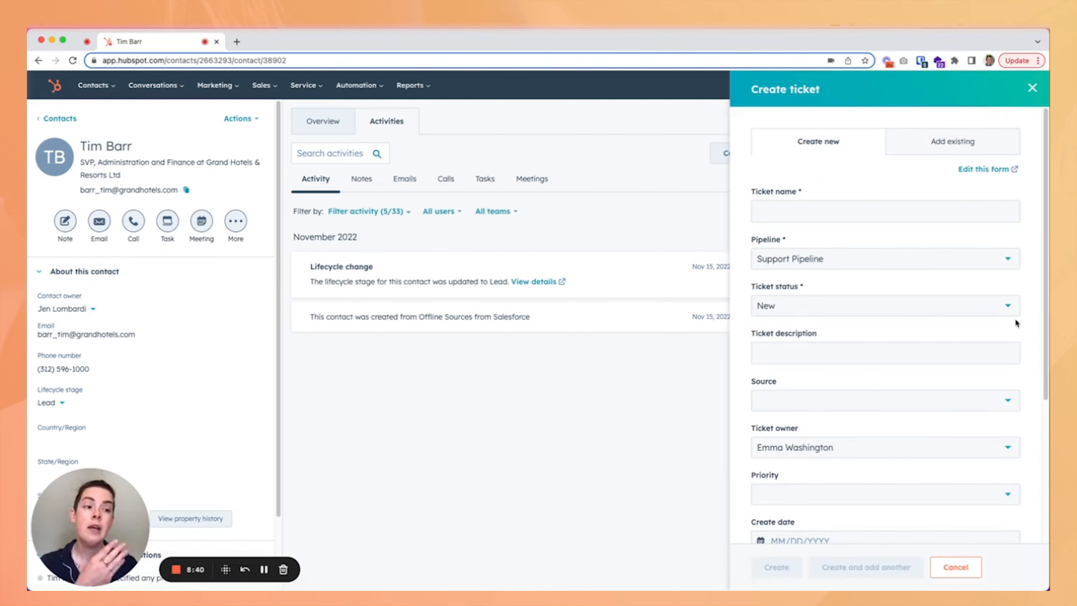
Review the Create ticket form fields, pipeline, status and associations, then cancel the form.
scroll(1014, 323, down, 5)
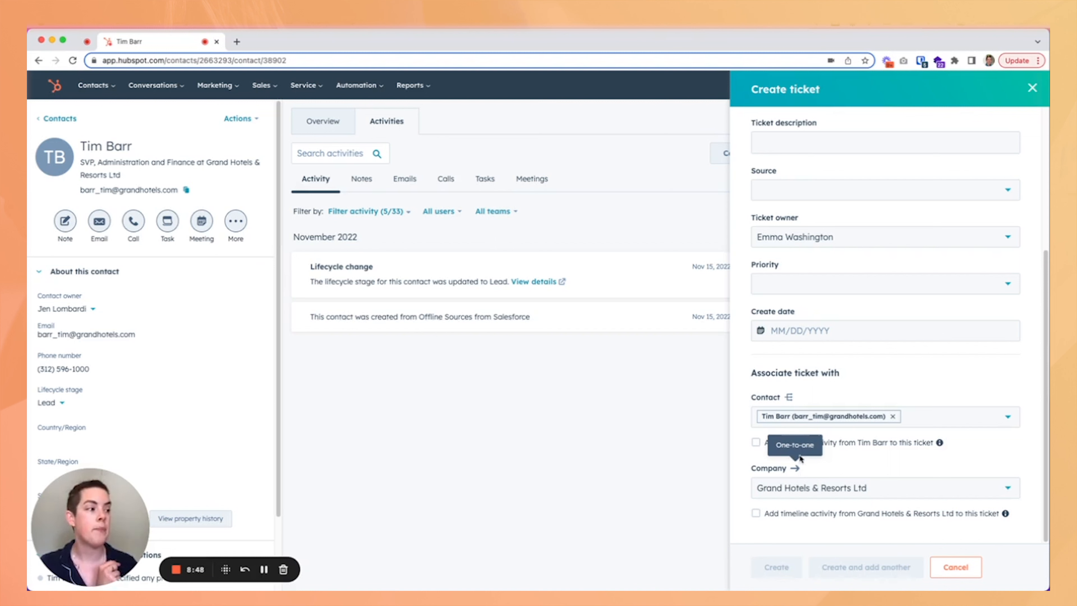
scroll(801, 458, up, 5)
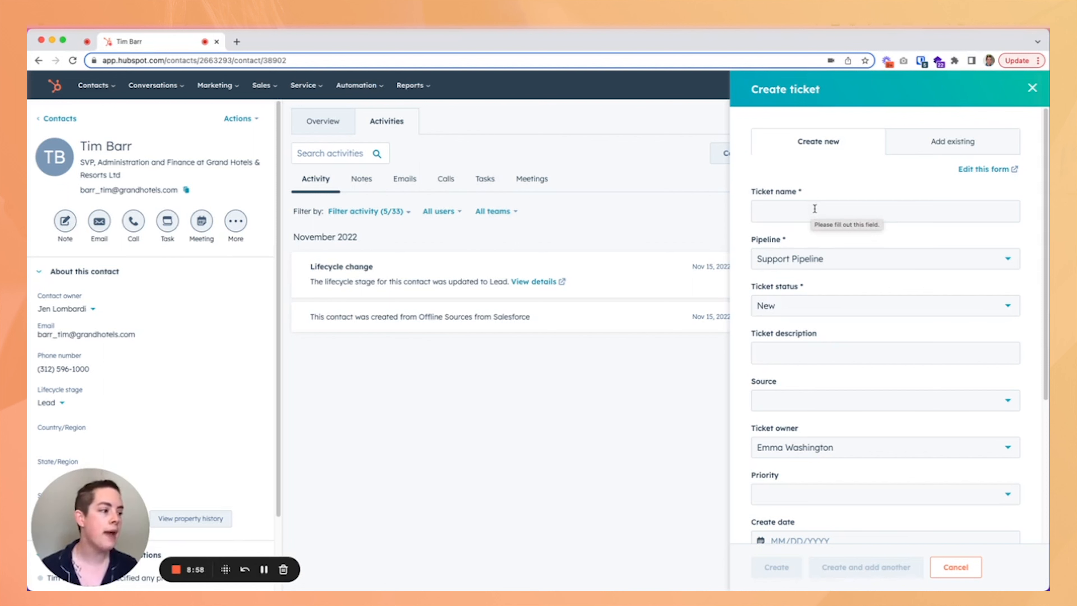
click(826, 259)
click(821, 317)
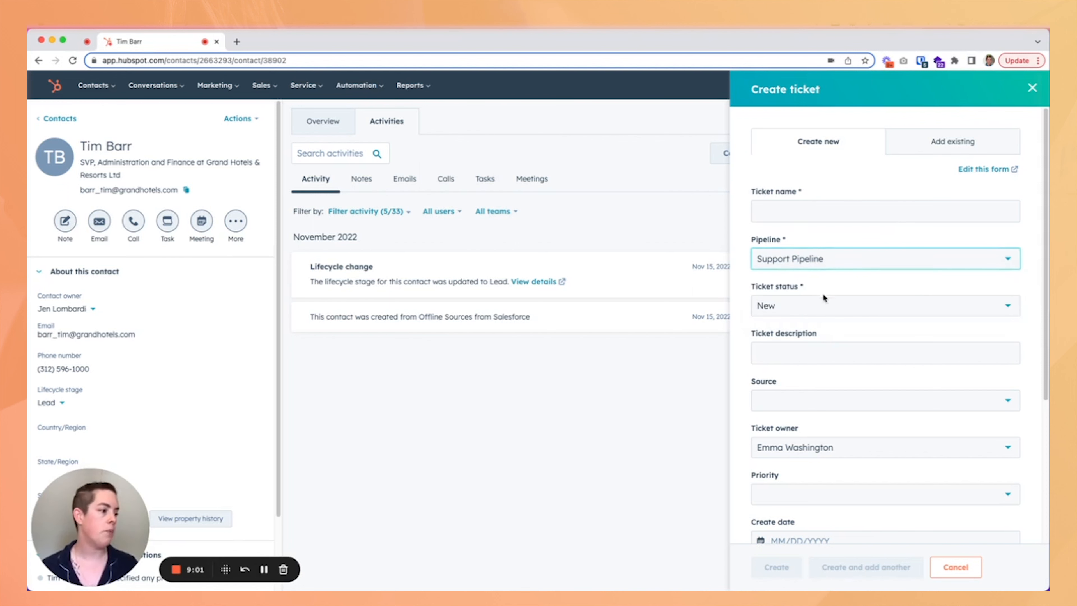
click(821, 307)
click(820, 307)
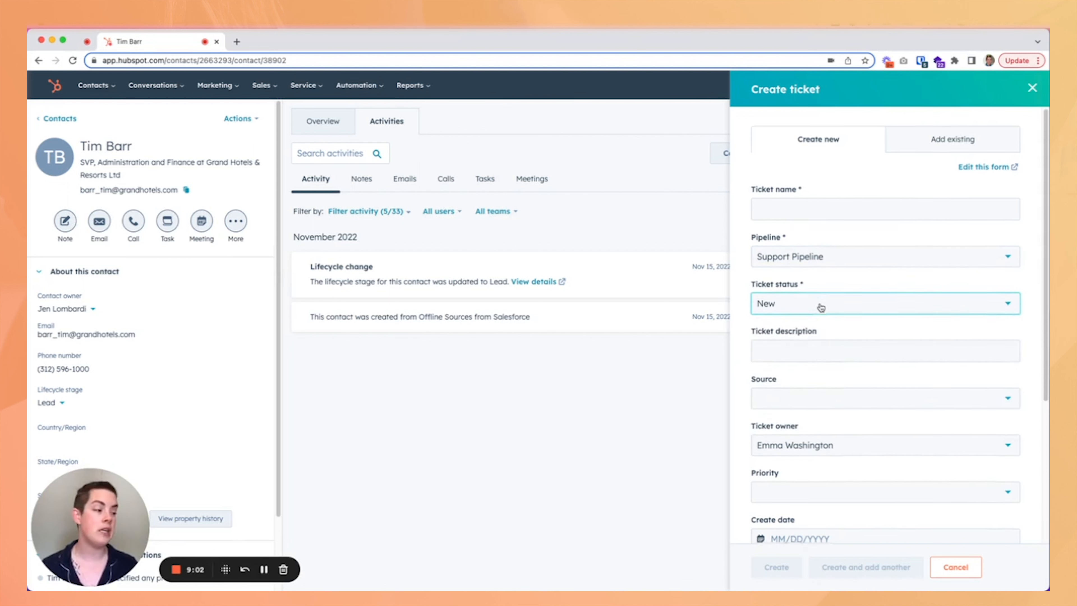
scroll(820, 307, down, 2)
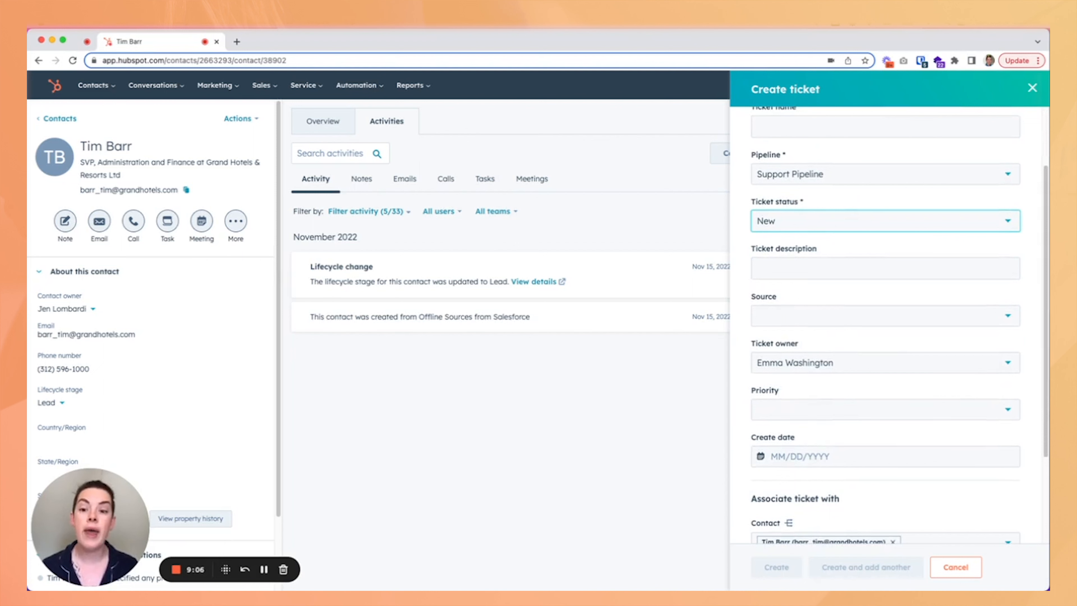
click(955, 567)
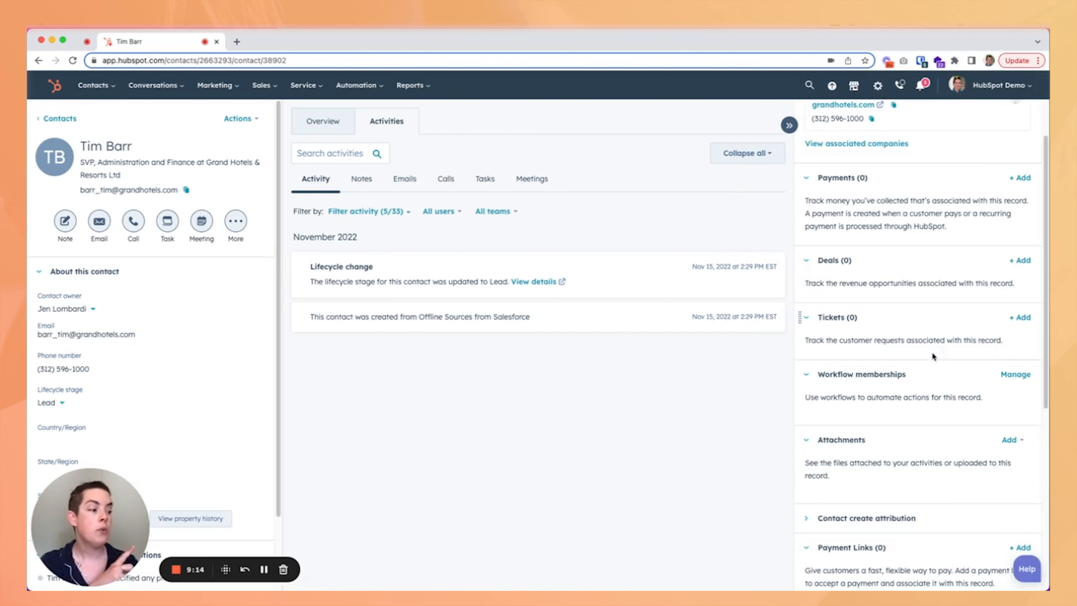
Return to the Tickets board through the Service menu and open and close its Create ticket panel.
scroll(932, 356, up, 2)
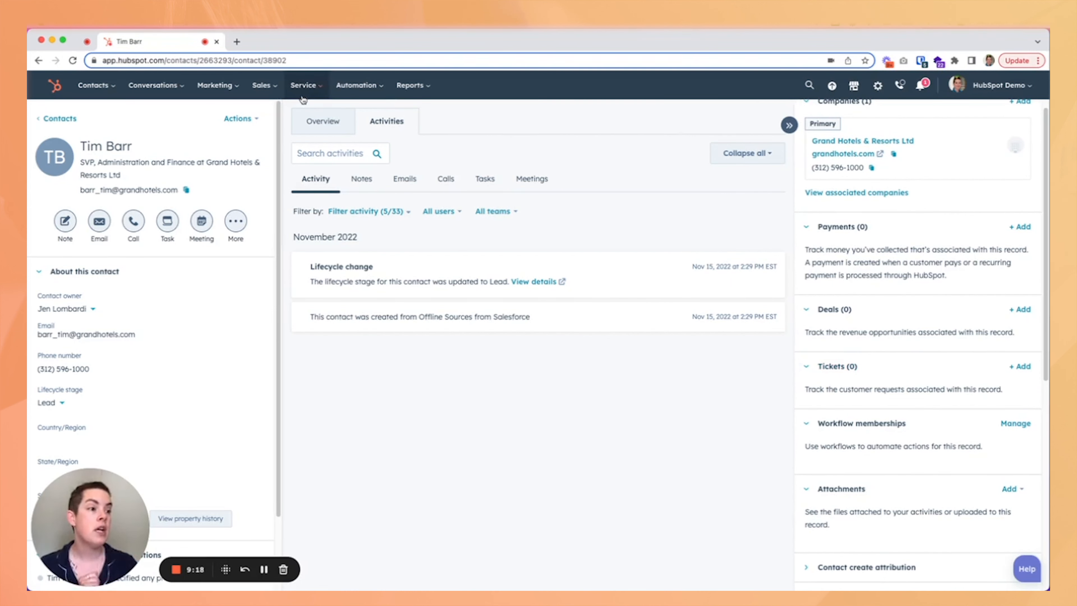
click(303, 85)
click(307, 119)
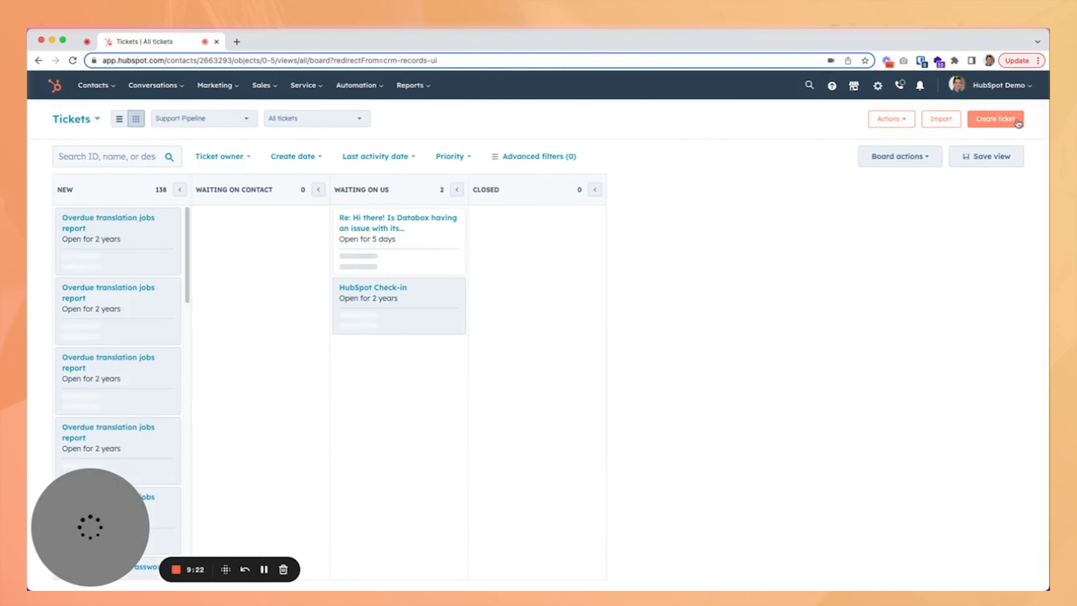
click(997, 119)
scroll(942, 284, down, 5)
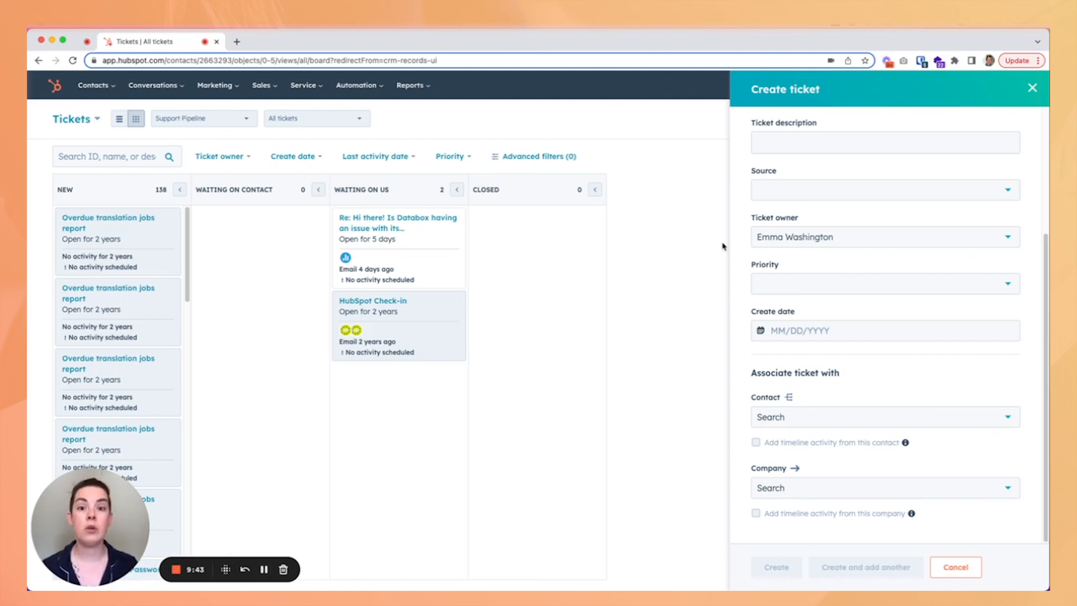
click(1032, 88)
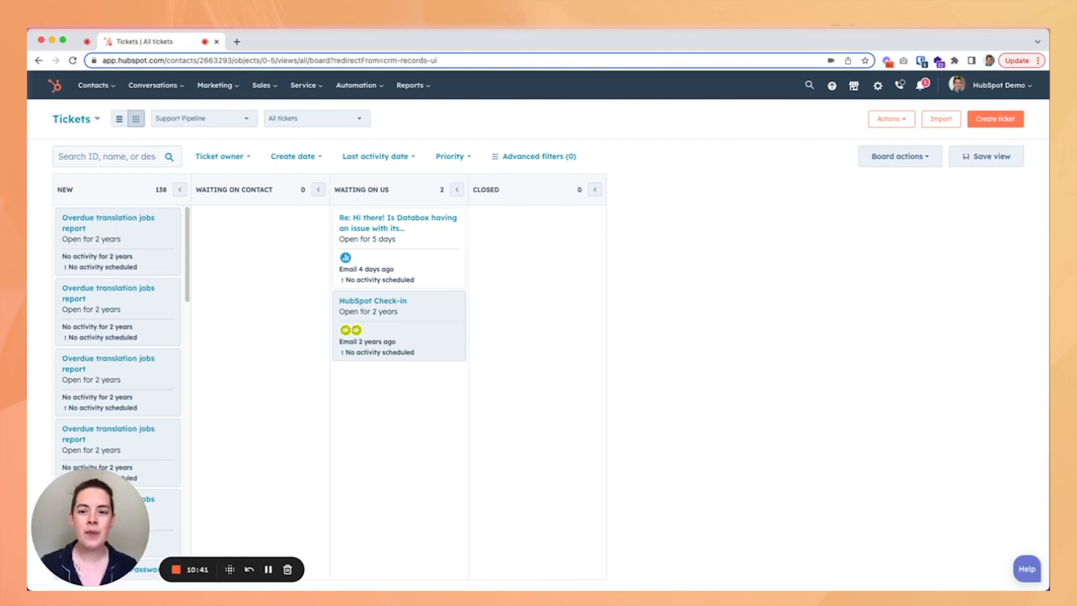
Open account settings and navigate to the Inboxes settings under Tools.
click(878, 87)
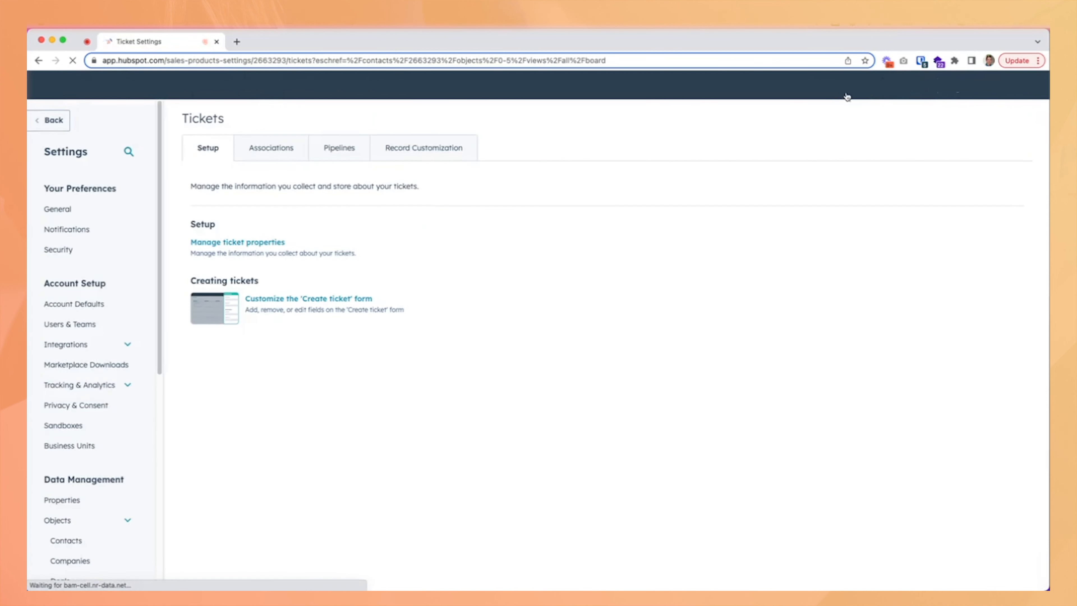
scroll(85, 360, down, 2)
scroll(99, 341, down, 5)
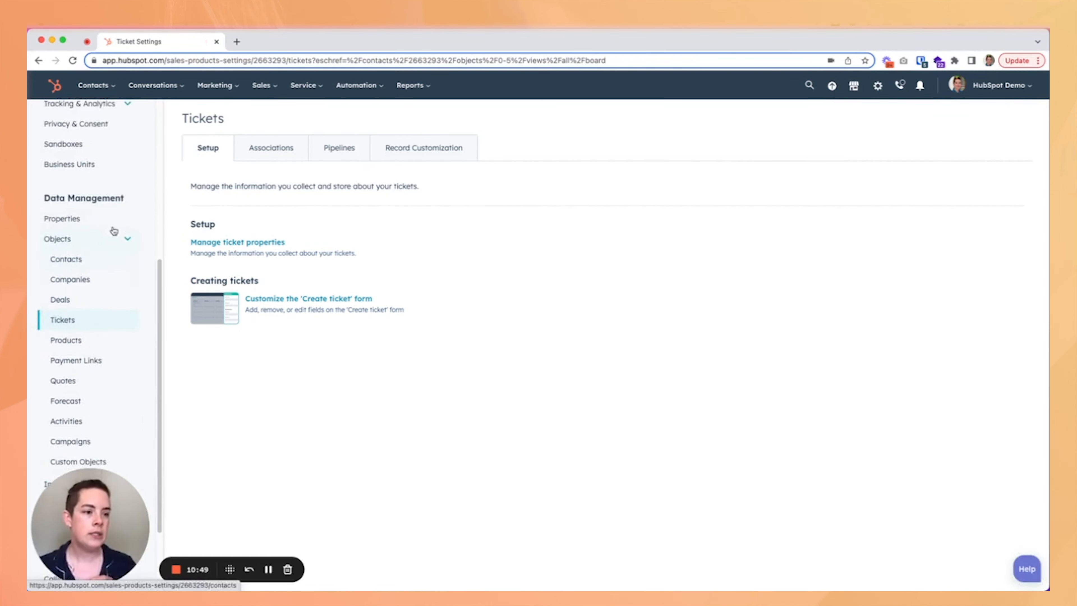
click(126, 237)
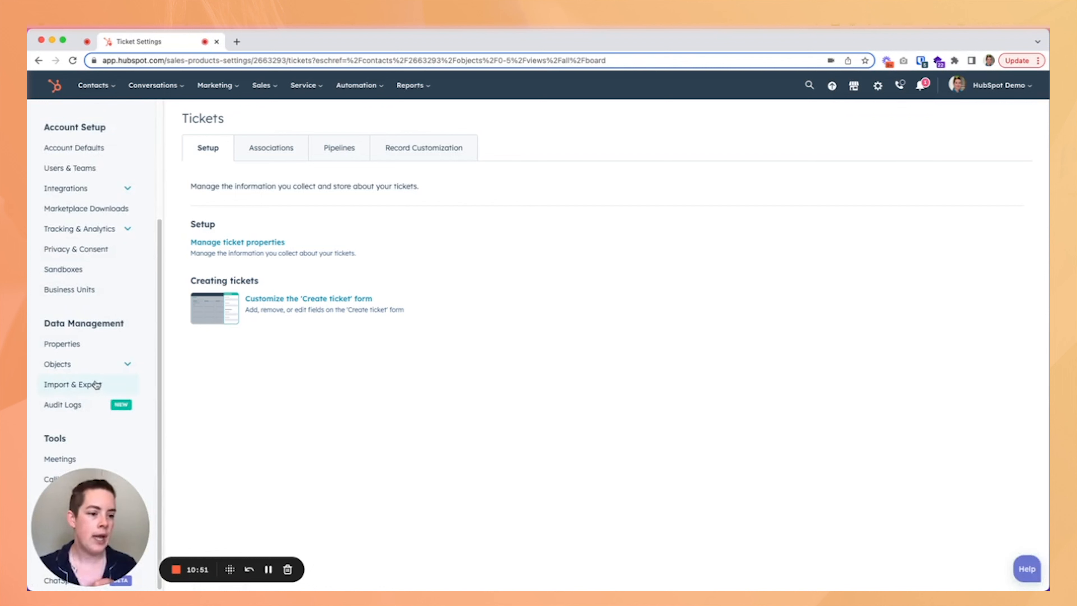
drag(87, 544, 248, 544)
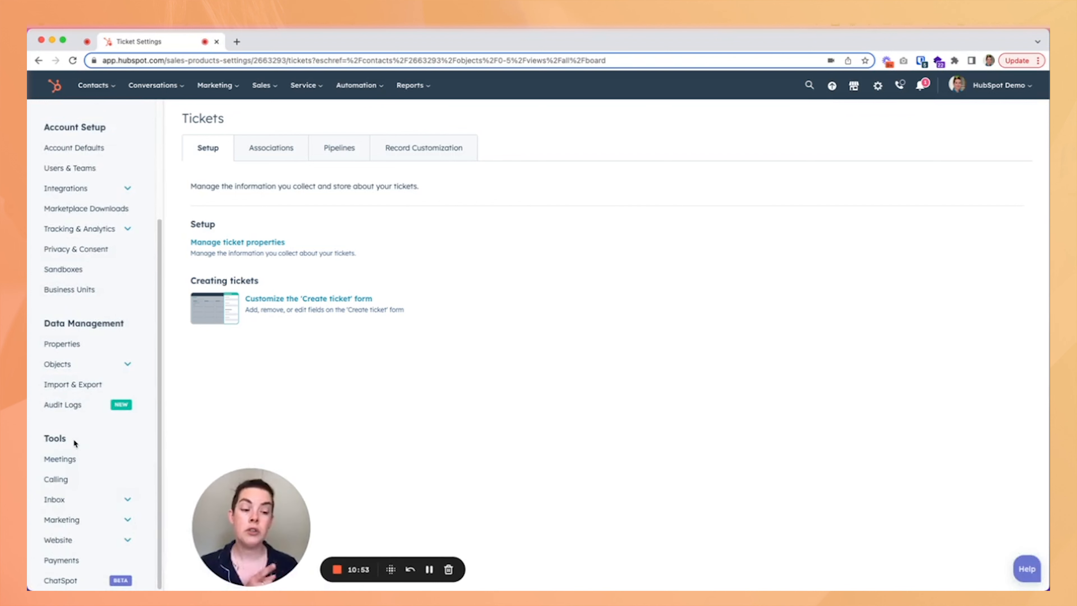
click(77, 503)
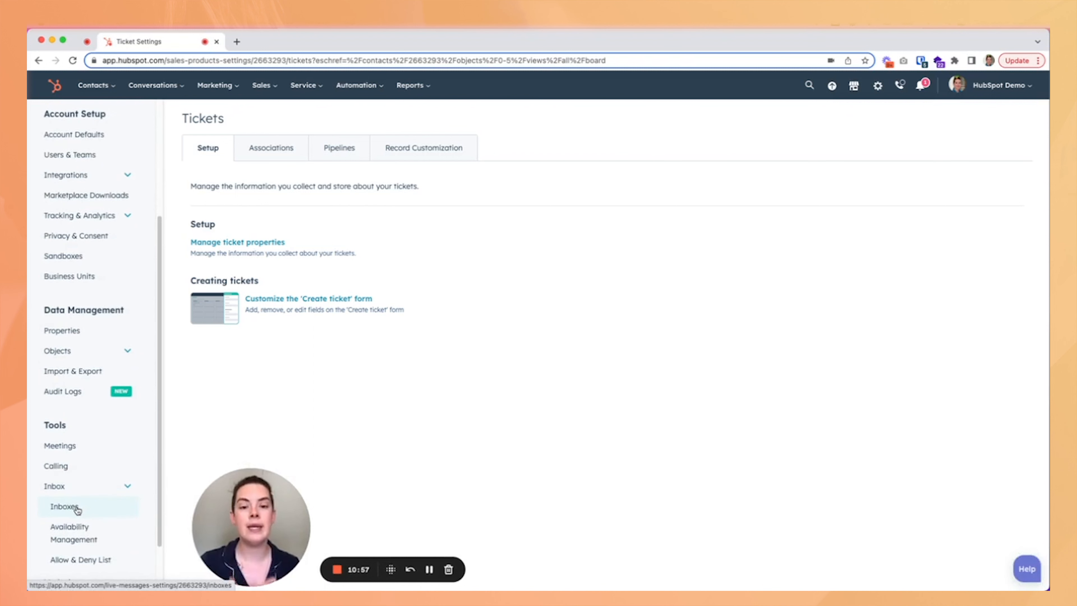
click(78, 511)
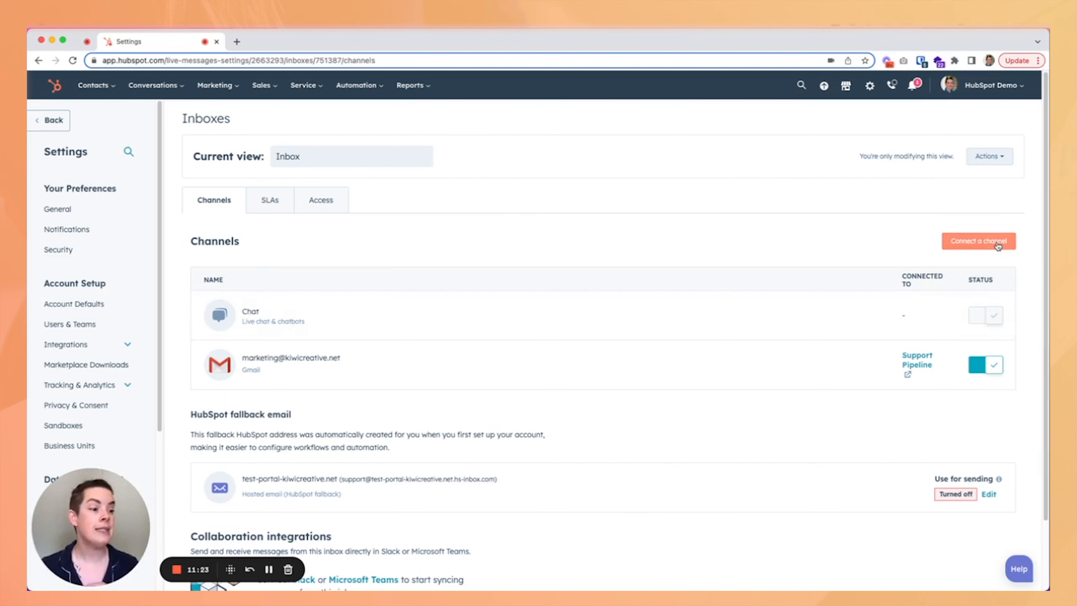
Begin connecting a Gmail team email channel, then cancel at the Google account sign-in.
click(977, 241)
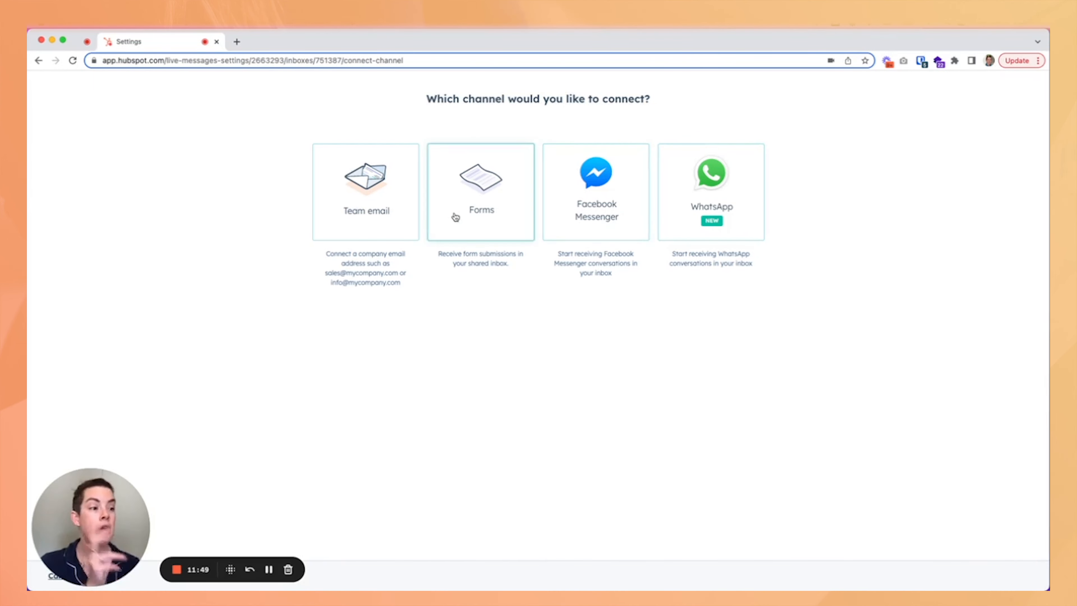
click(382, 215)
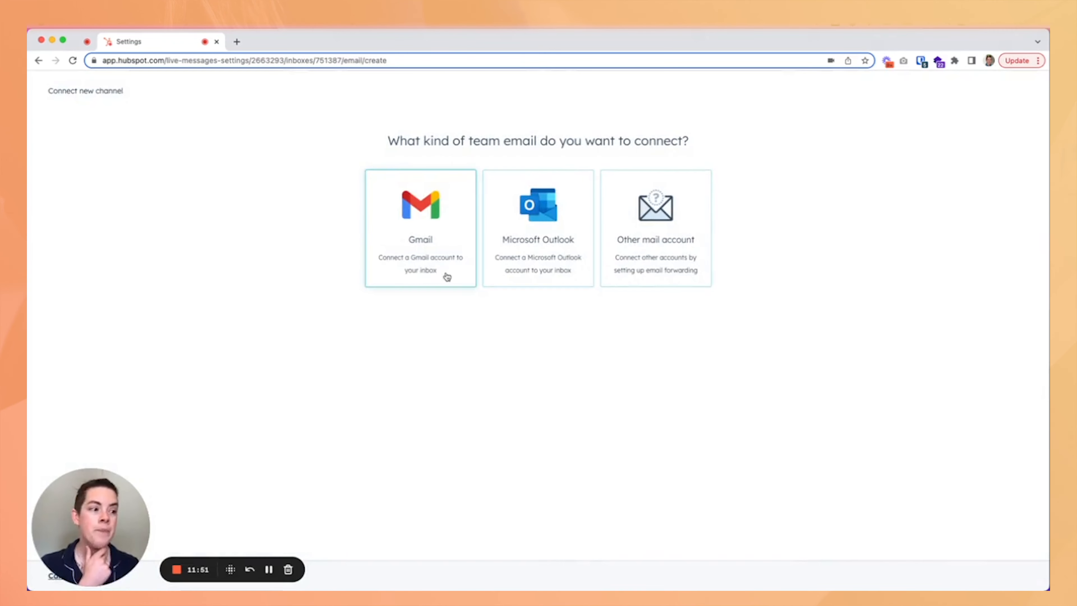
click(418, 275)
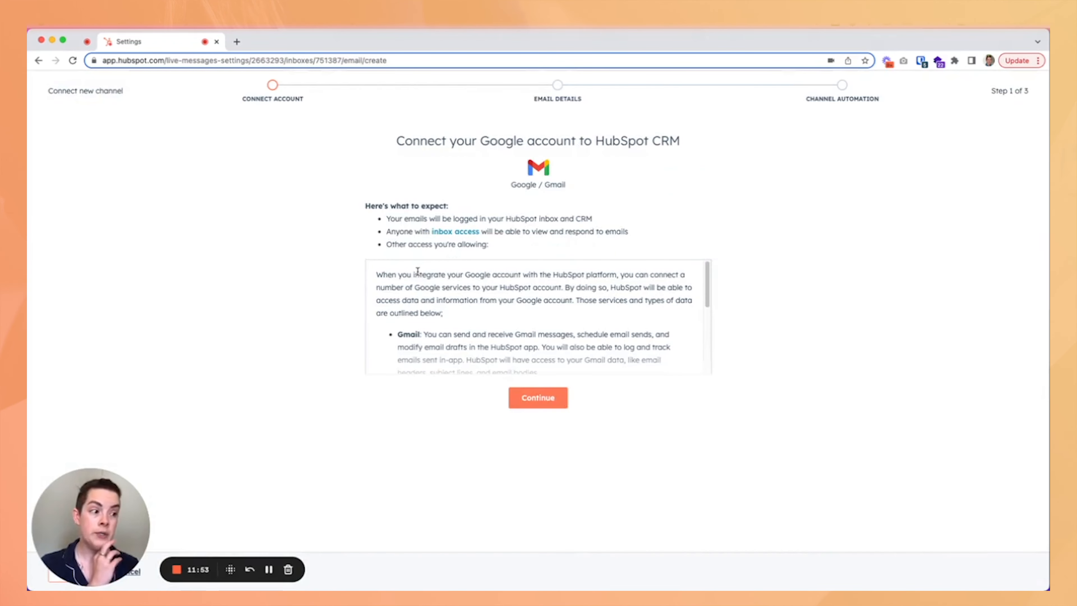
click(538, 398)
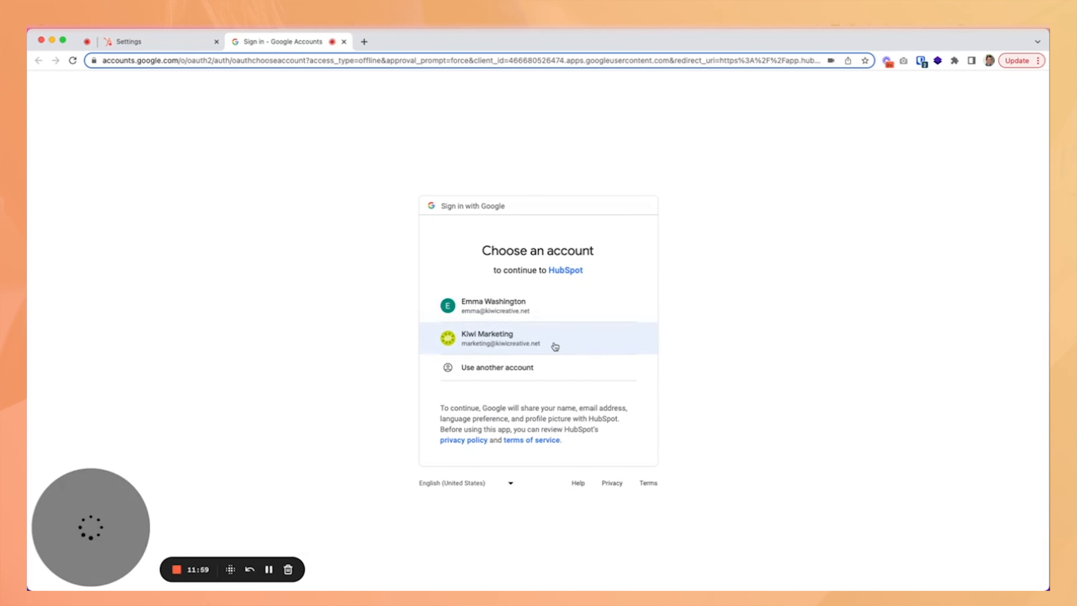
click(344, 41)
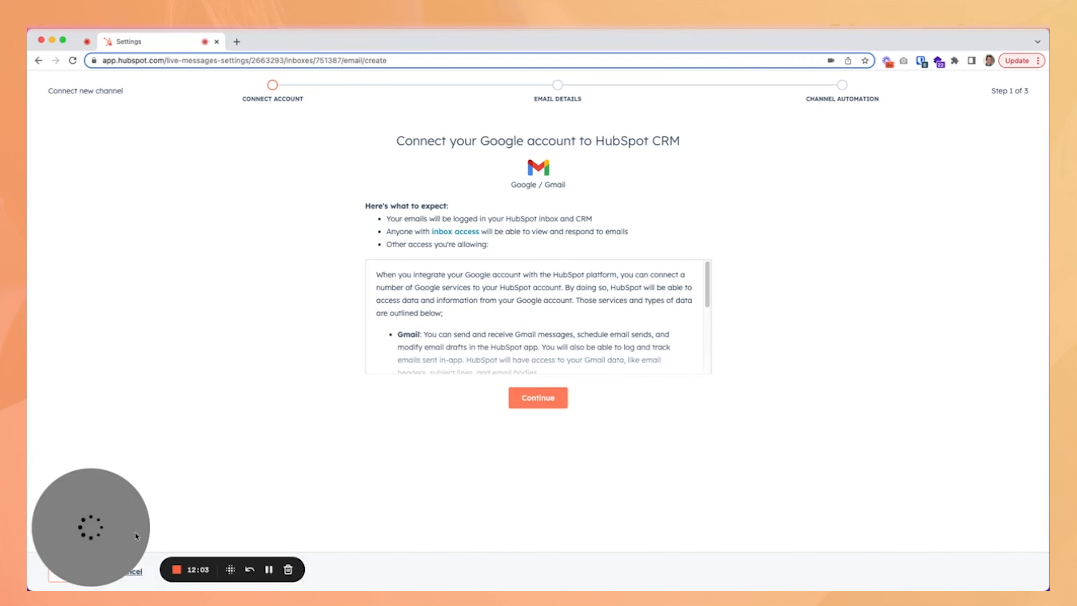
click(95, 576)
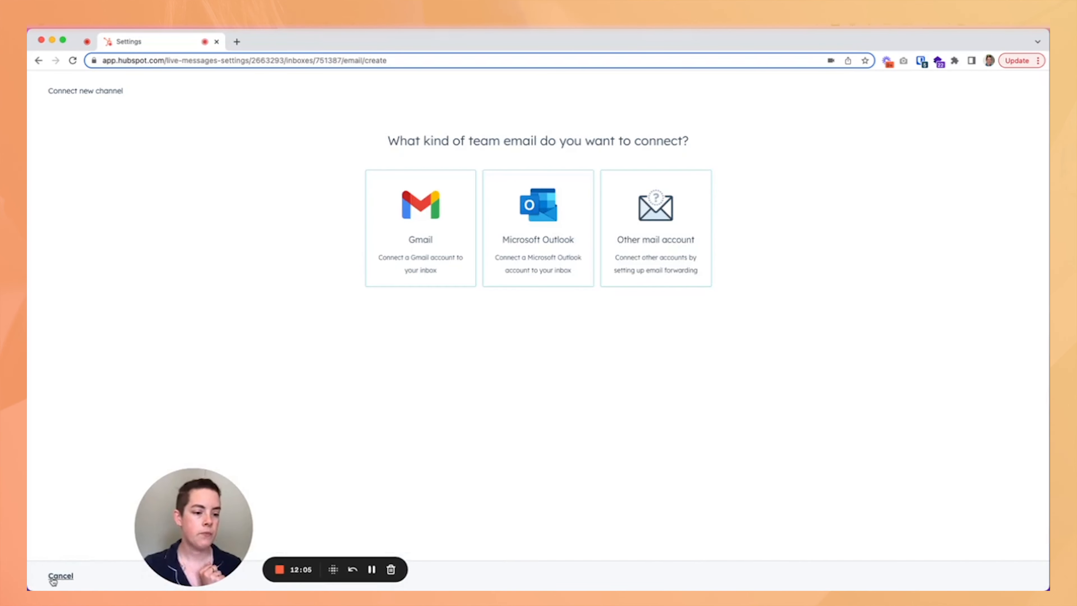
click(60, 575)
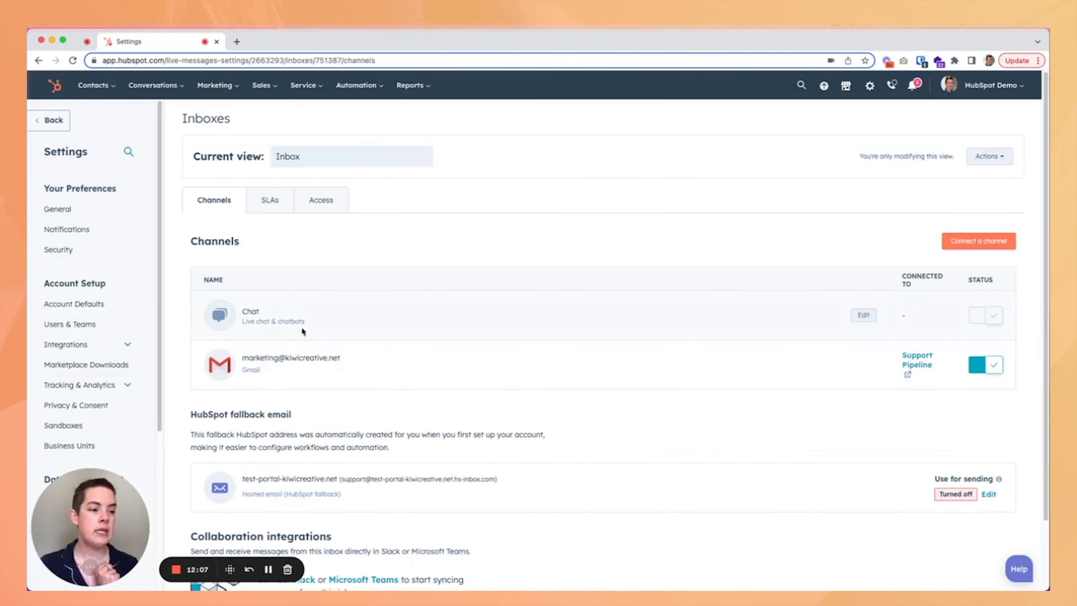
Open the connected Gmail channel's settings and switch to its Automation options.
scroll(275, 365, down, 1)
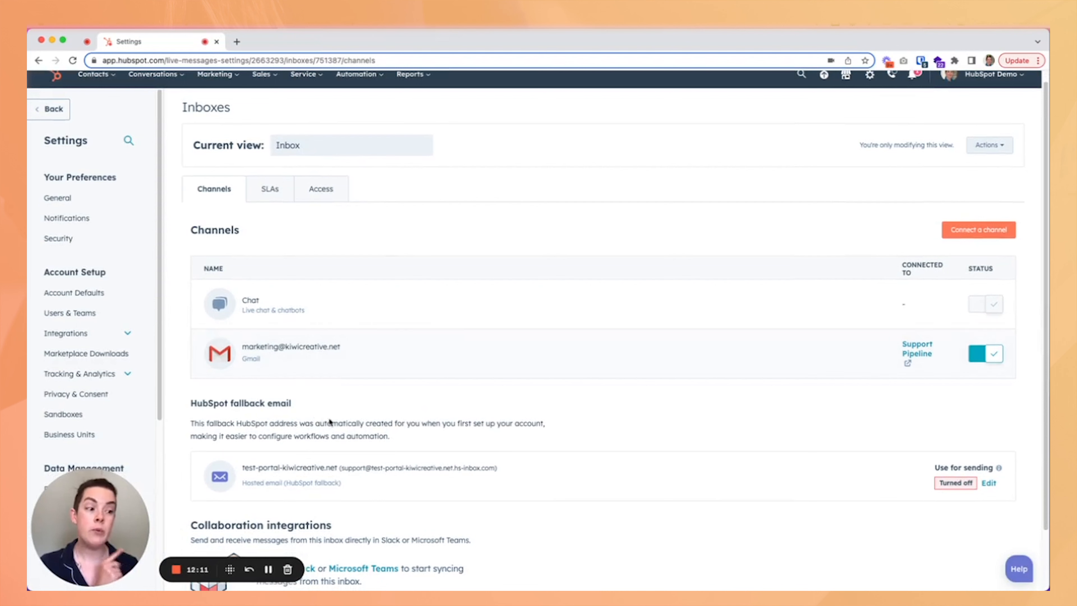
mouse_move(290, 365)
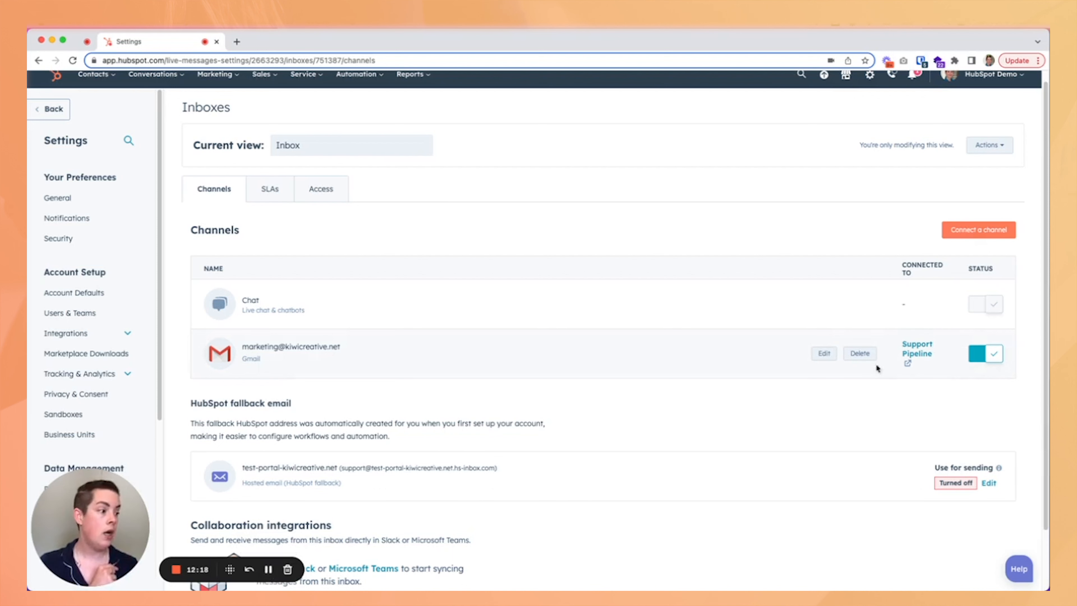
click(824, 353)
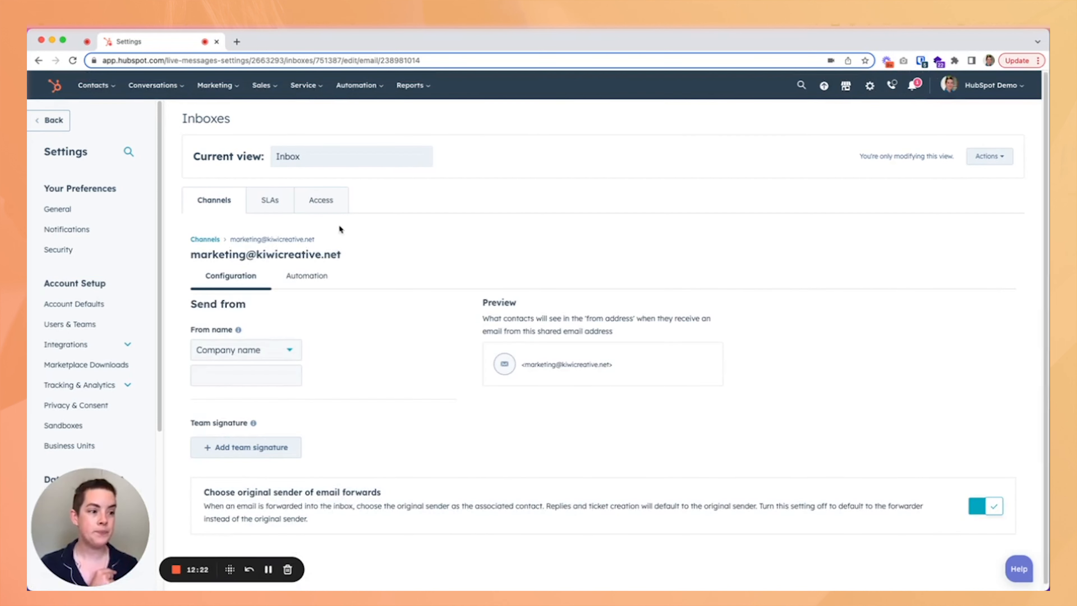
scroll(446, 234, down, 1)
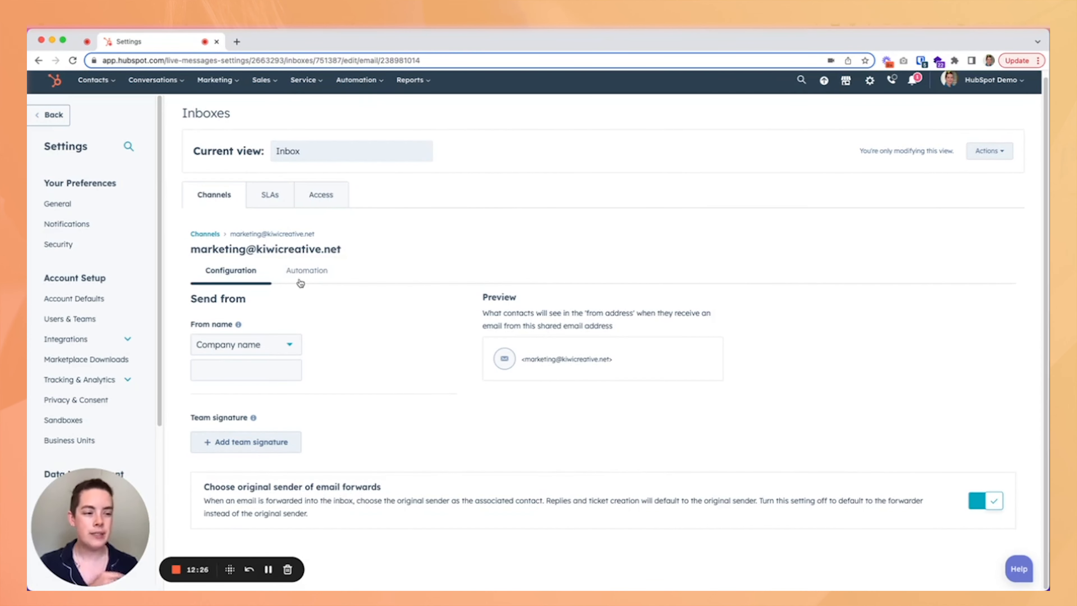
click(309, 274)
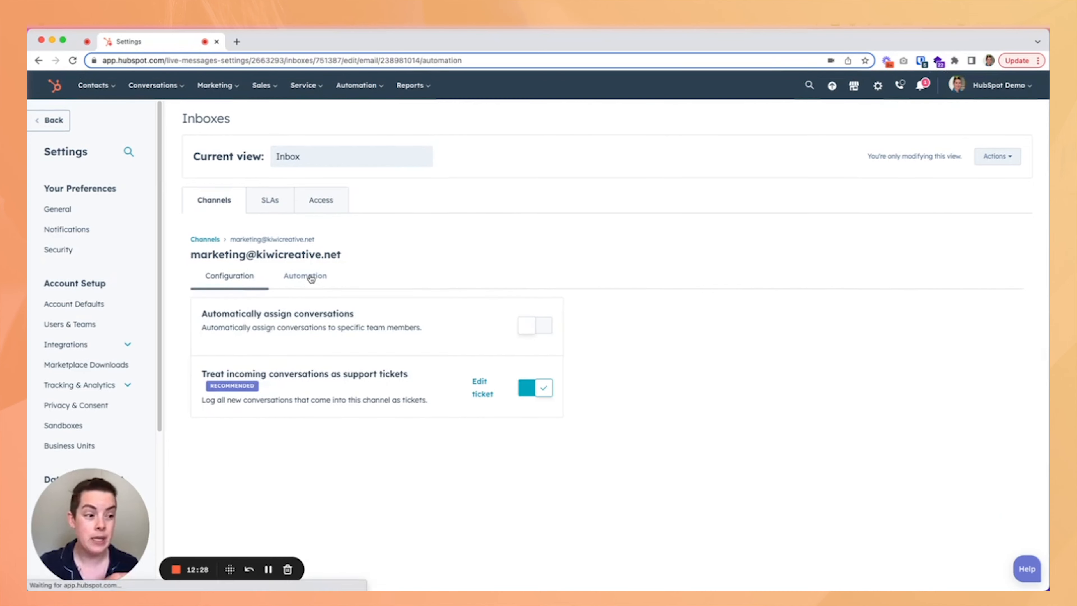
Turn the Treat incoming conversations as support tickets setting off and back on.
click(524, 393)
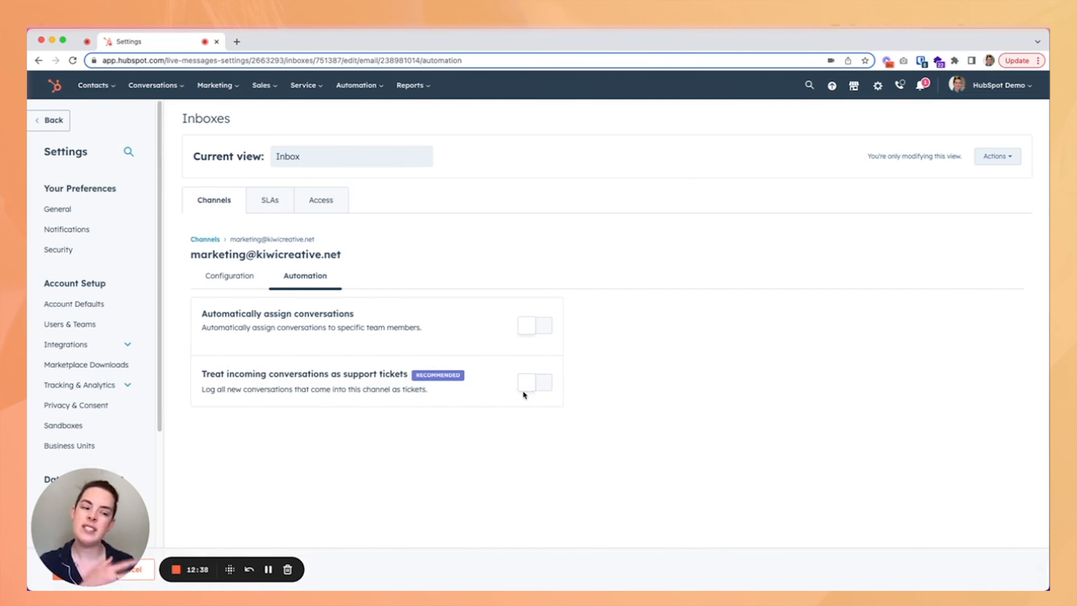
click(149, 85)
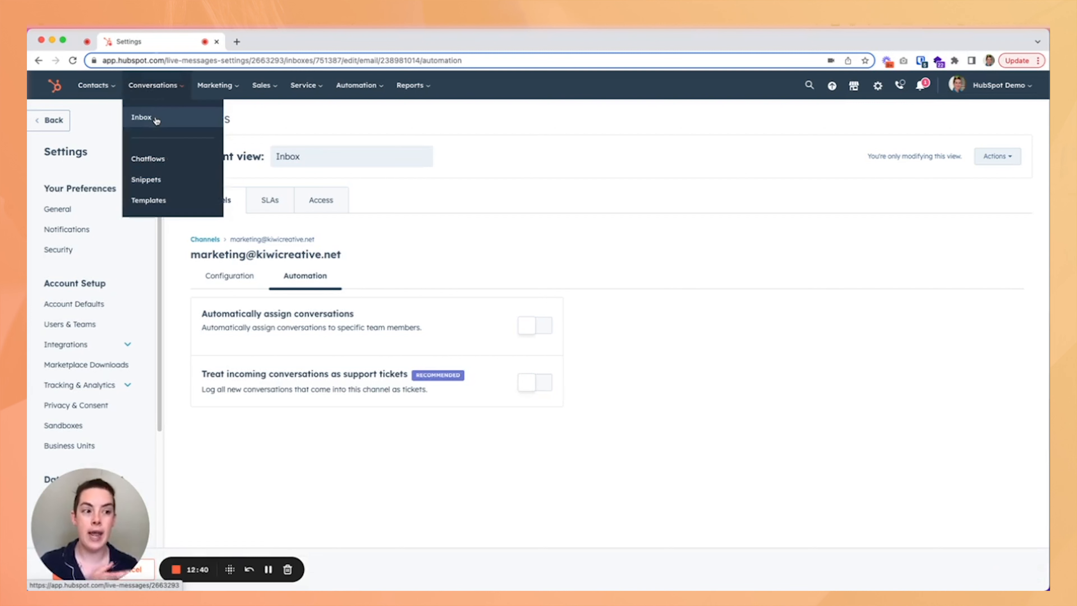
click(504, 283)
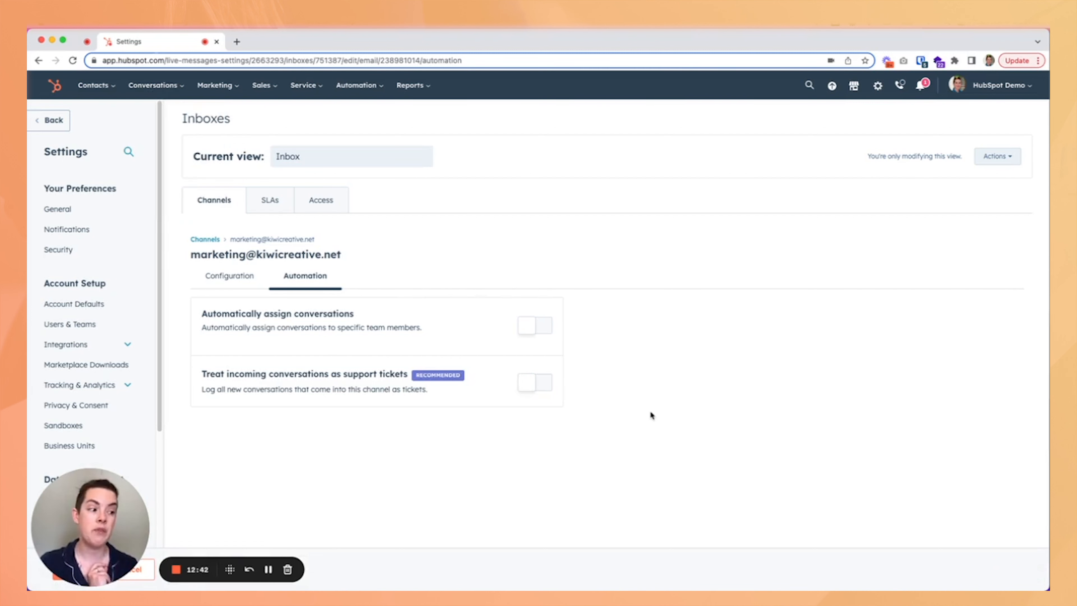
click(521, 383)
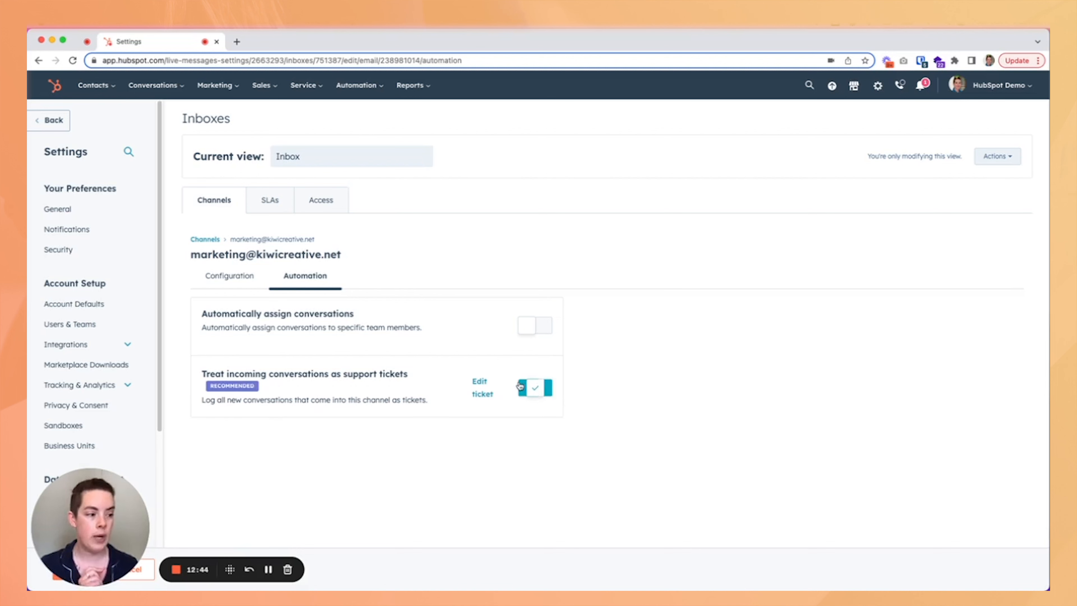
drag(121, 507, 203, 530)
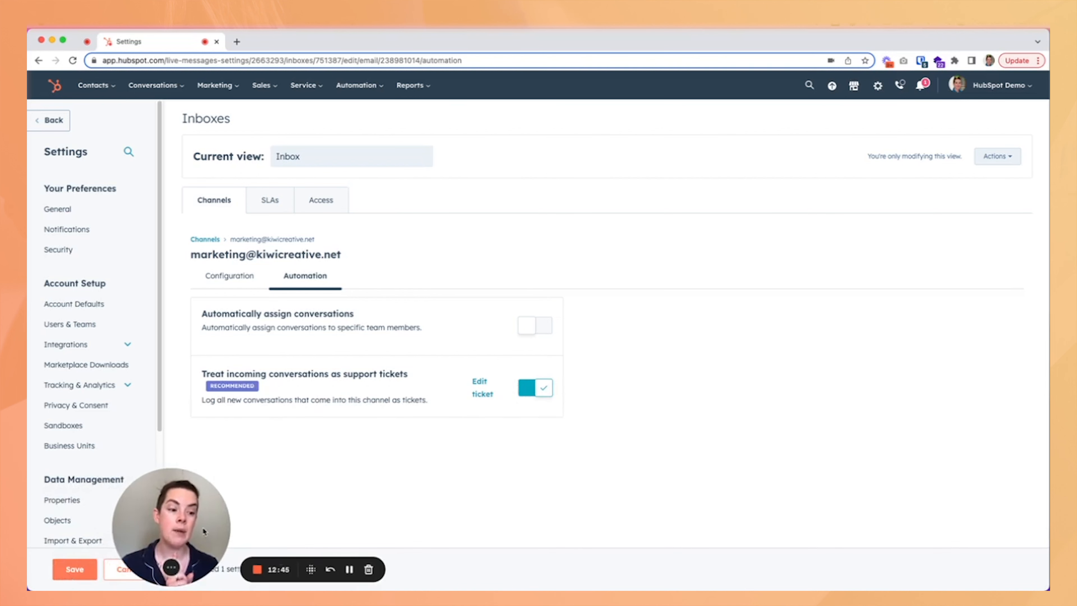
Save the inbox channel's automation settings and switch to its Configuration options.
click(84, 569)
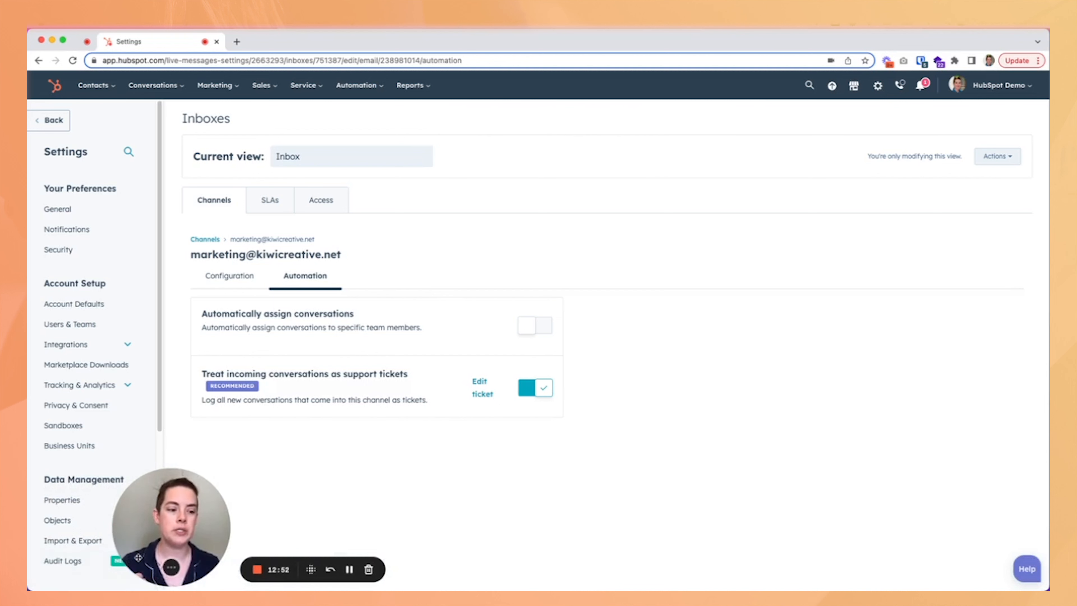
drag(128, 560, 76, 535)
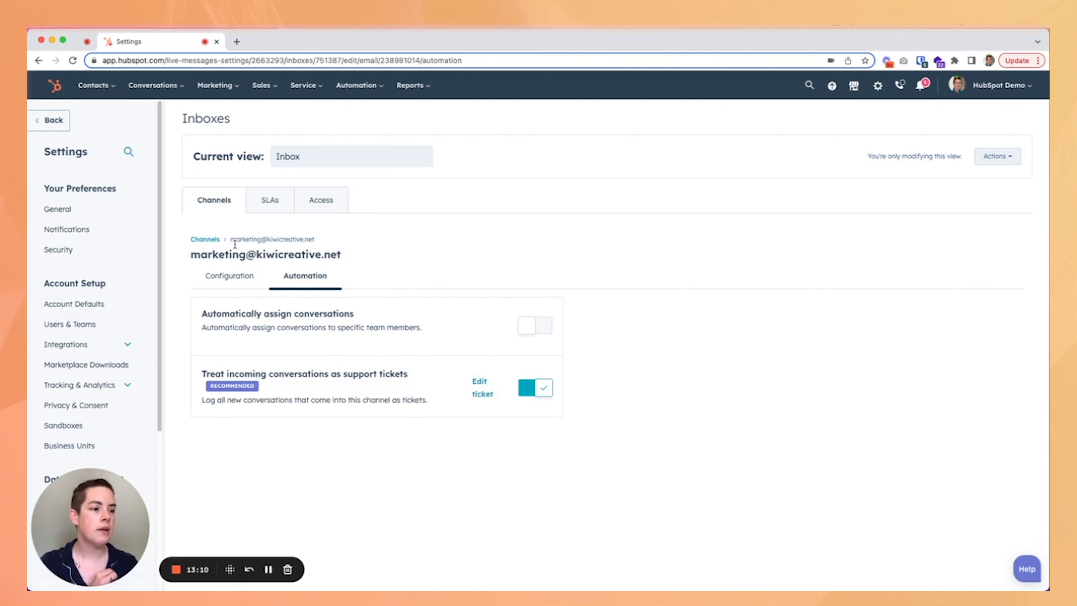
click(256, 283)
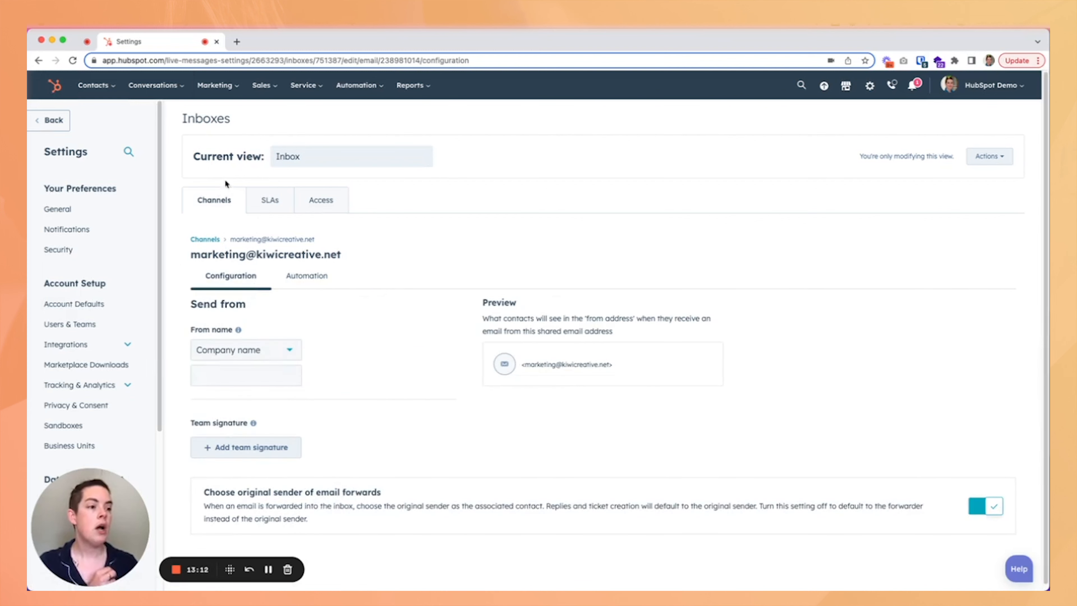
Return to the tickets board and open the ticket settings page.
click(50, 120)
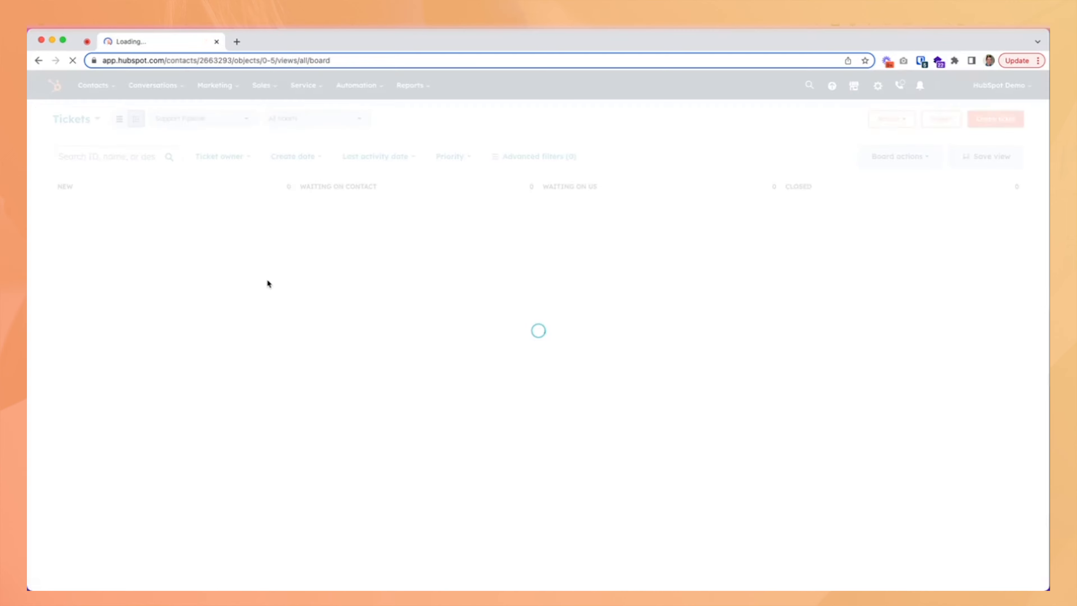
click(877, 85)
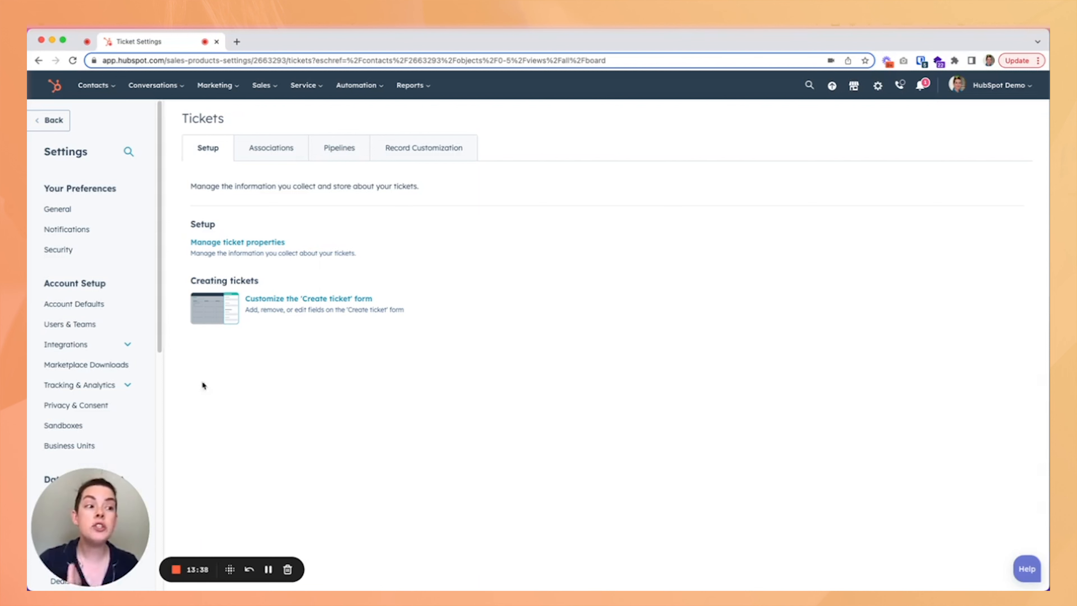
Open the Create a Ticket Form from the Marketing forms list.
click(215, 85)
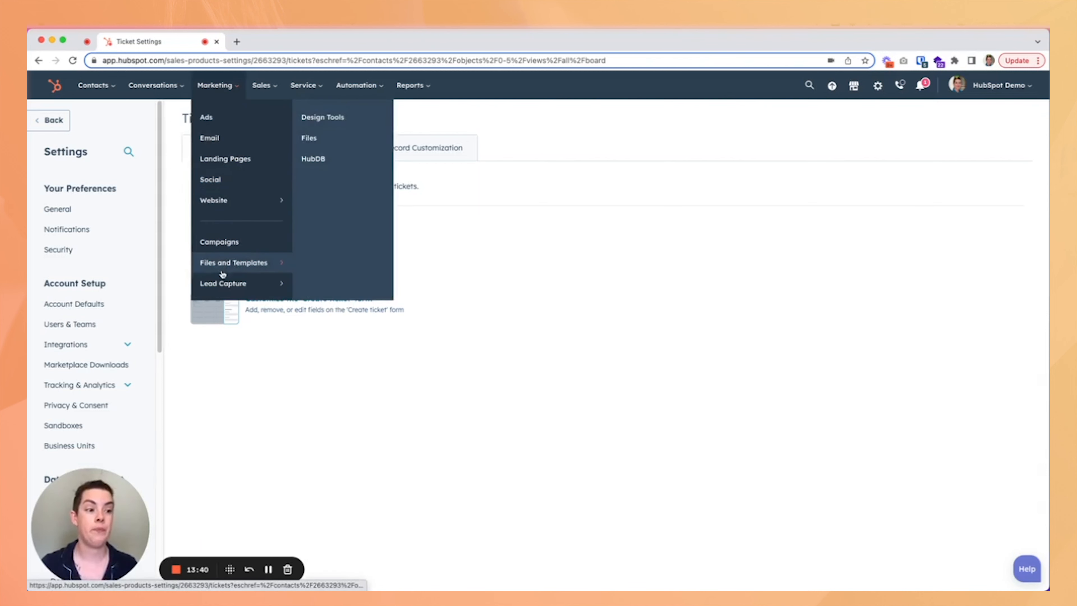
mouse_move(240, 285)
click(316, 139)
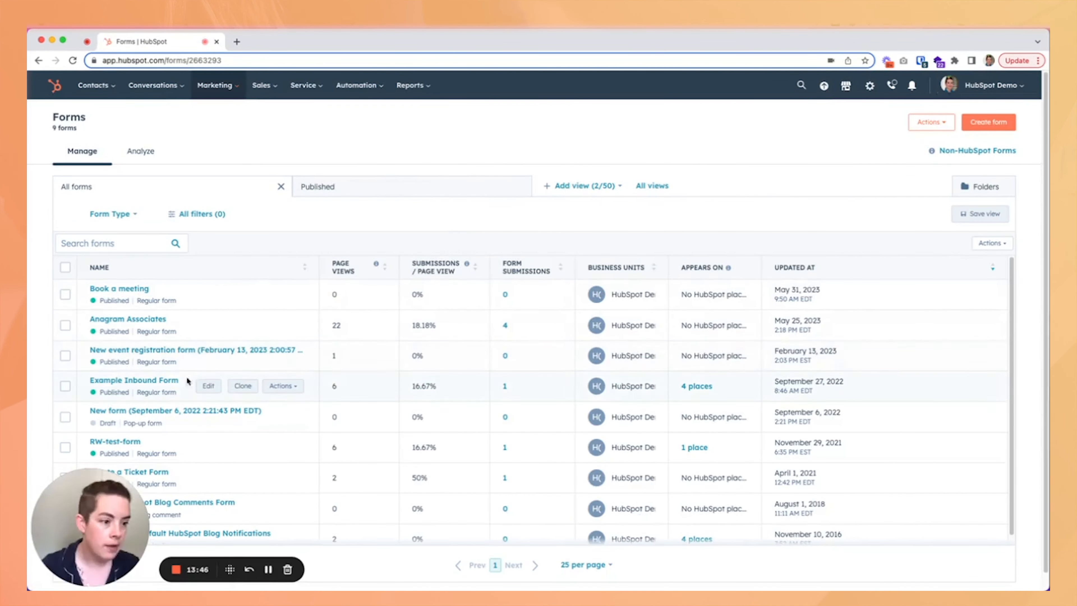
scroll(197, 313, down, 1)
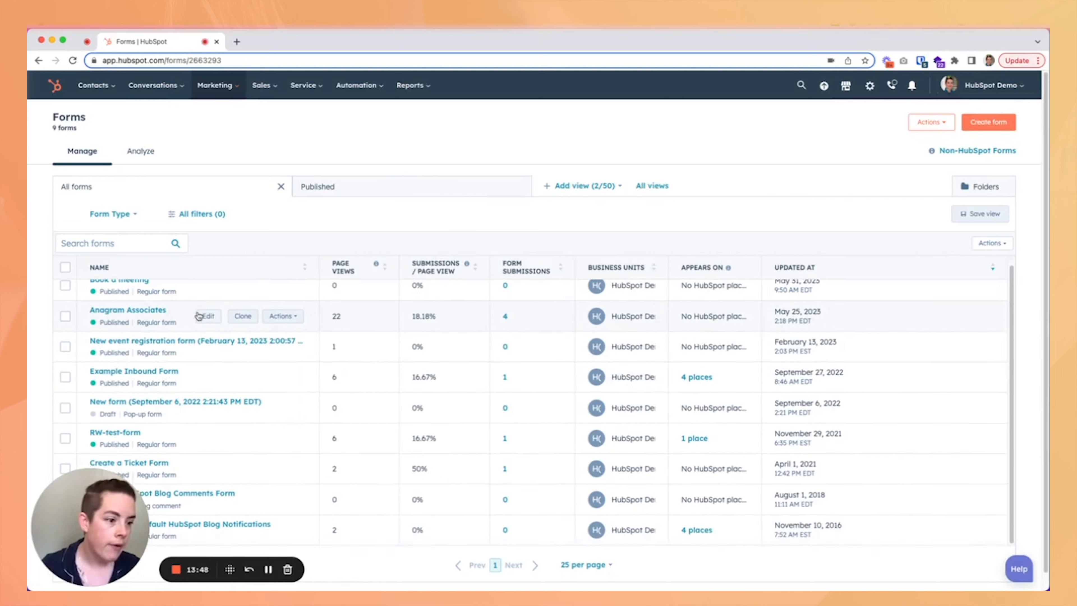
click(208, 468)
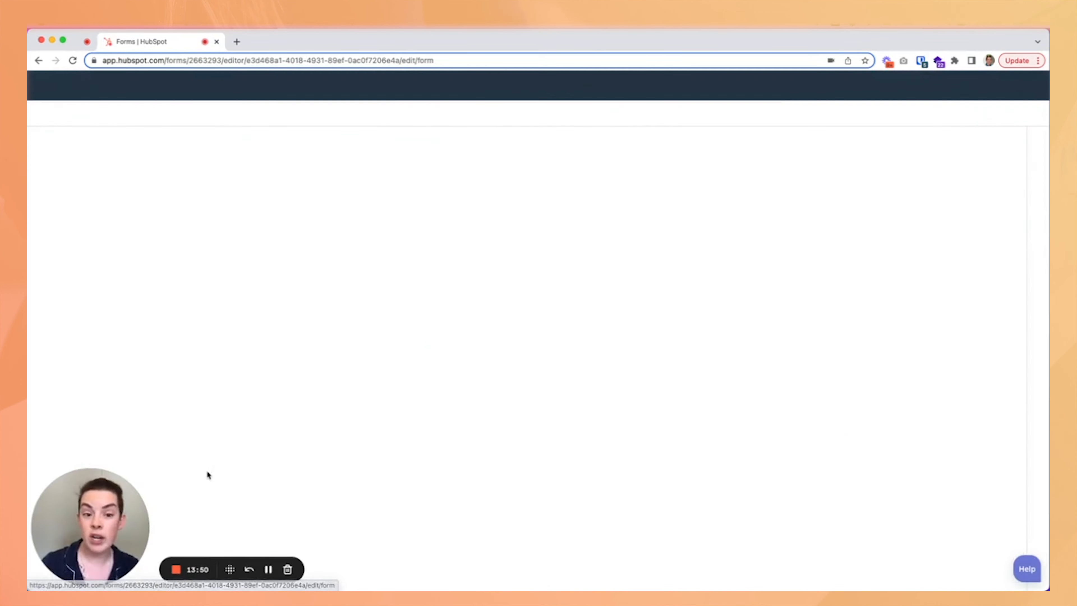
Turn the automatic ticket creation toggle for Ticket Properties off and back on.
scroll(422, 177, down, 5)
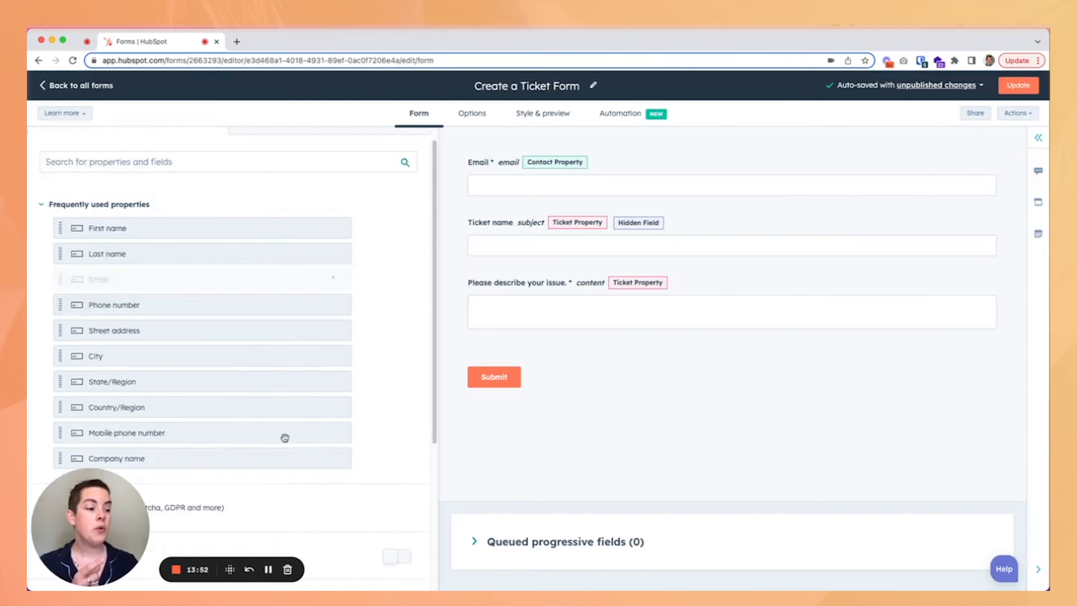
click(402, 483)
click(481, 250)
scroll(327, 331, up, 10)
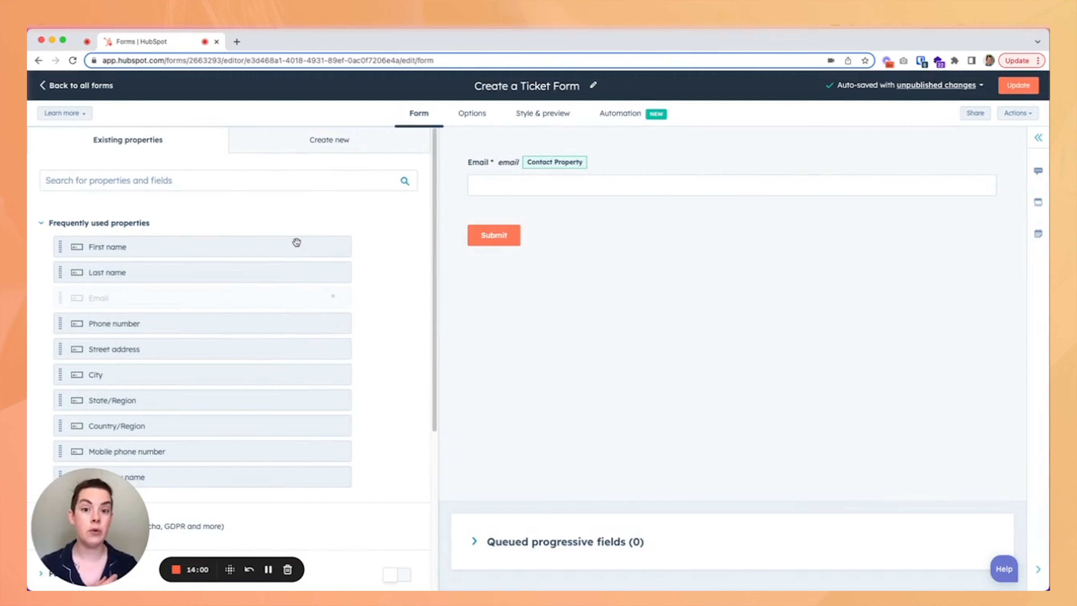
scroll(298, 406, down, 1)
scroll(298, 406, down, 5)
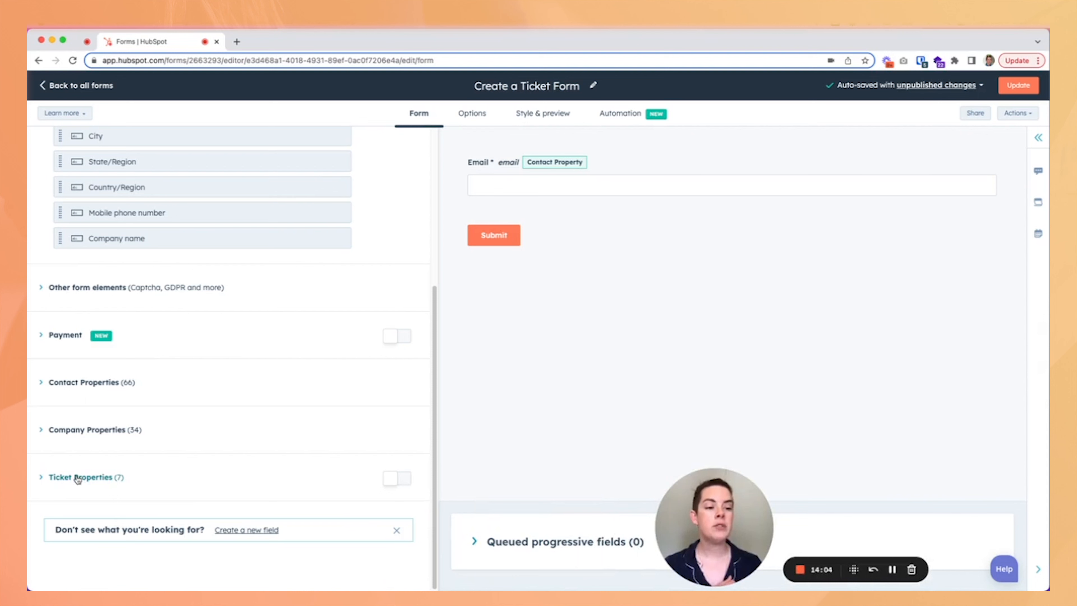
click(403, 483)
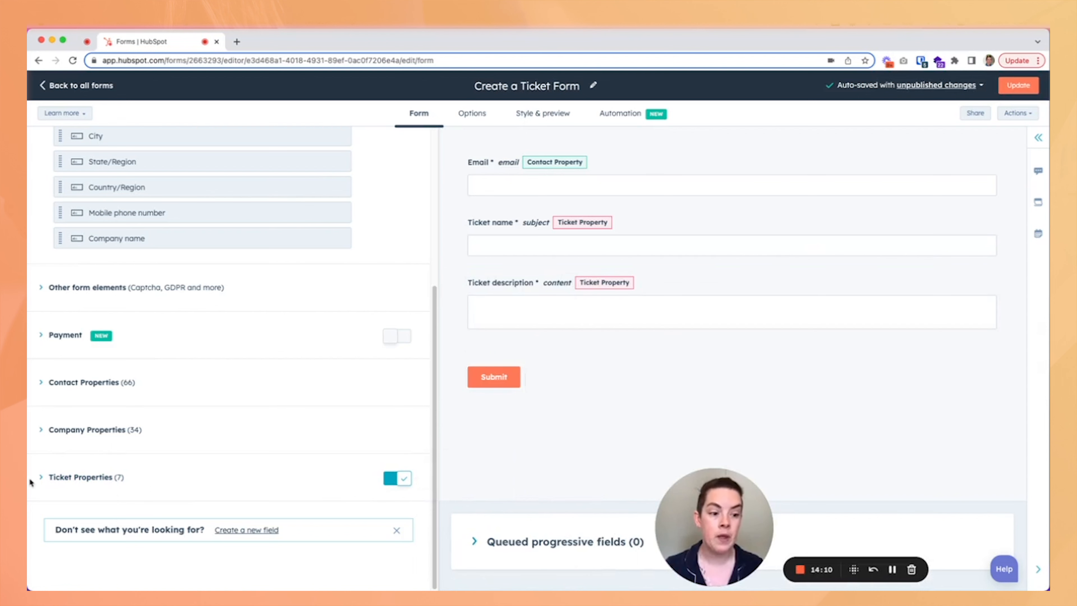
Expand the form's ticket properties and review the automatic ticket creation setting in the form Options.
click(38, 477)
scroll(156, 428, down, 4)
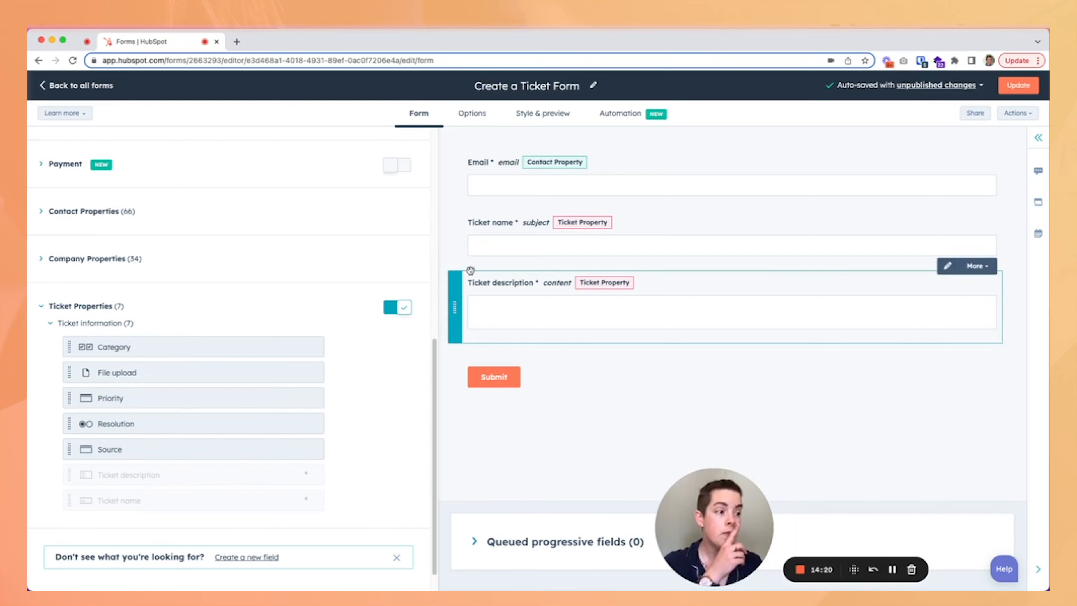
click(482, 113)
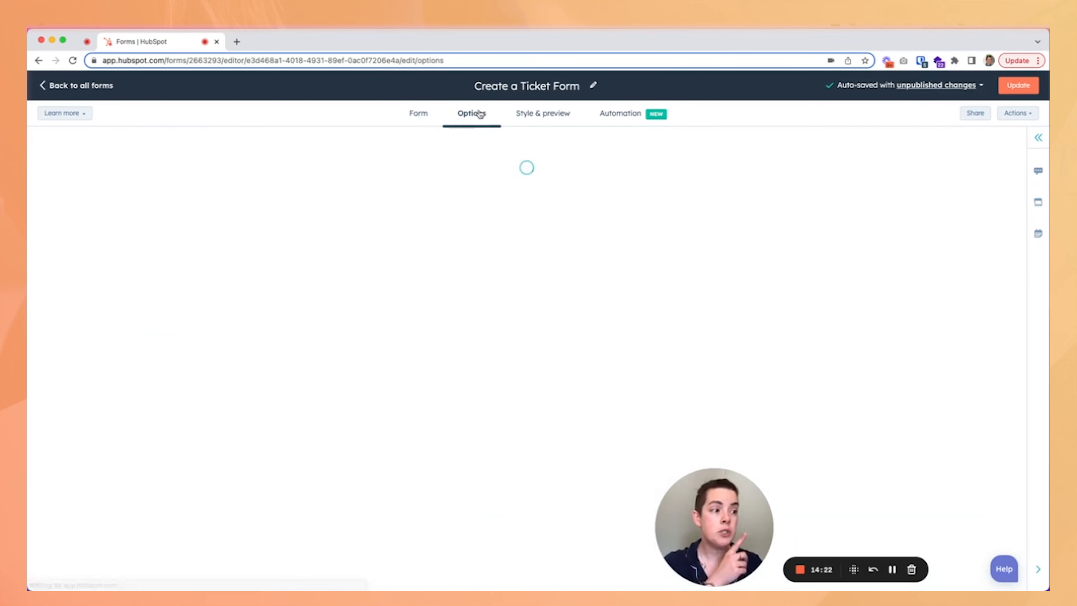
scroll(488, 248, down, 6)
scroll(488, 248, down, 3)
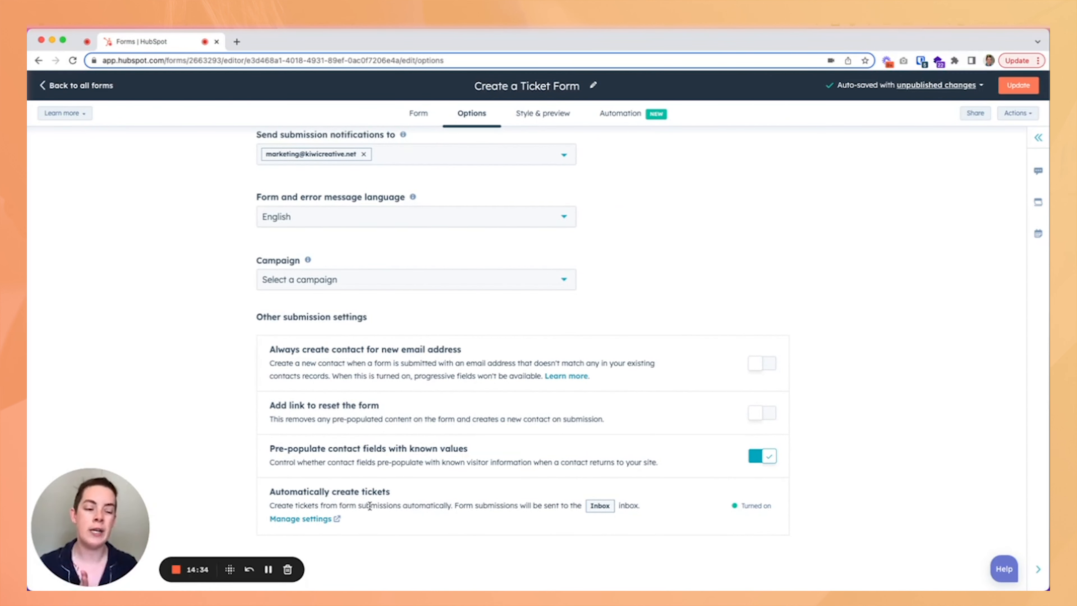
click(419, 114)
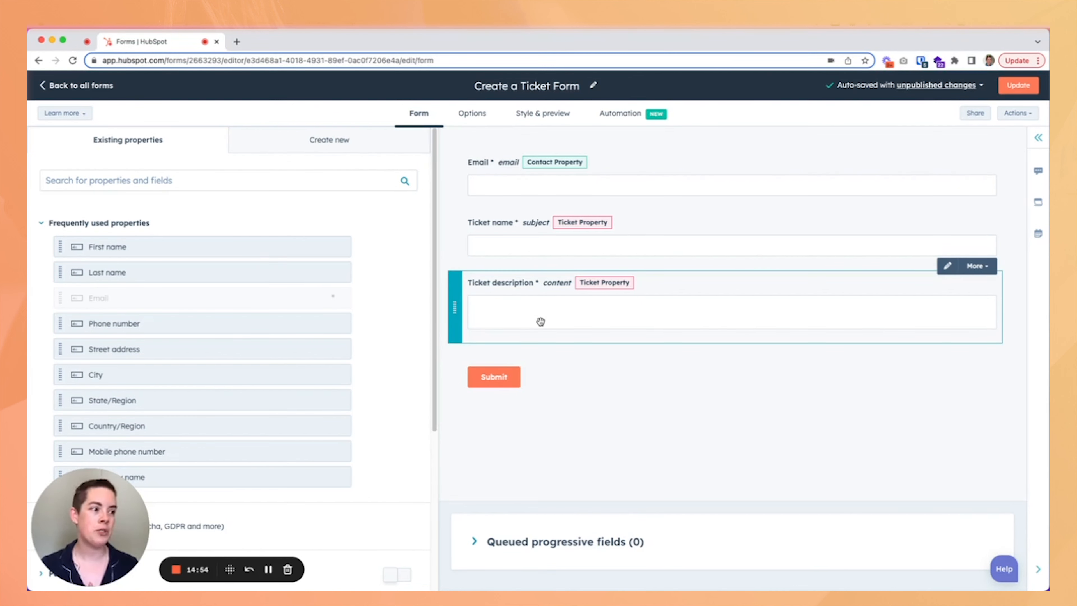
Make the Ticket name field not required and hidden.
click(520, 242)
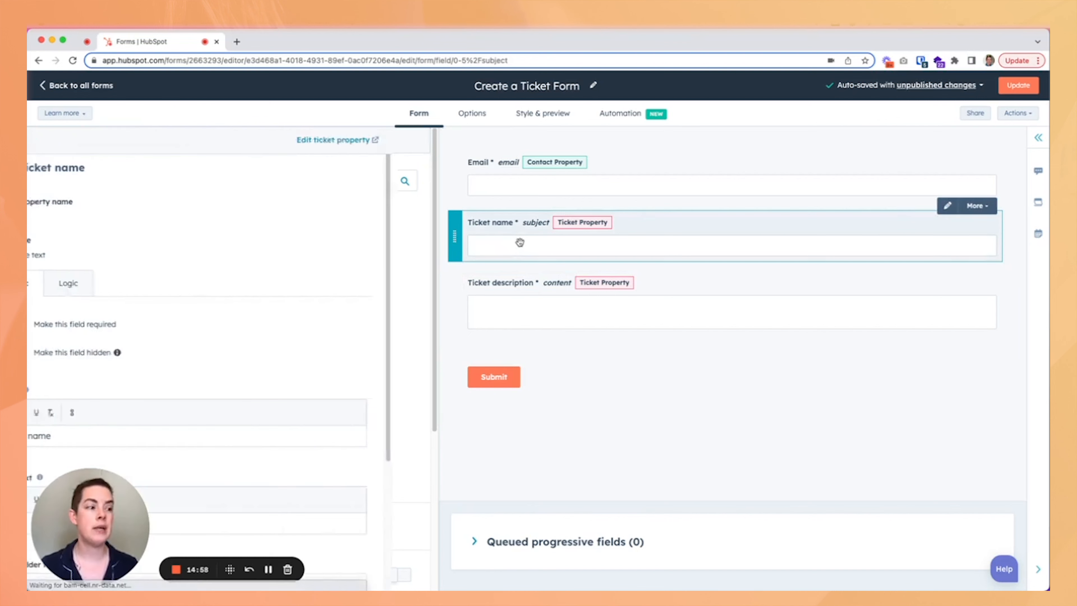
click(63, 321)
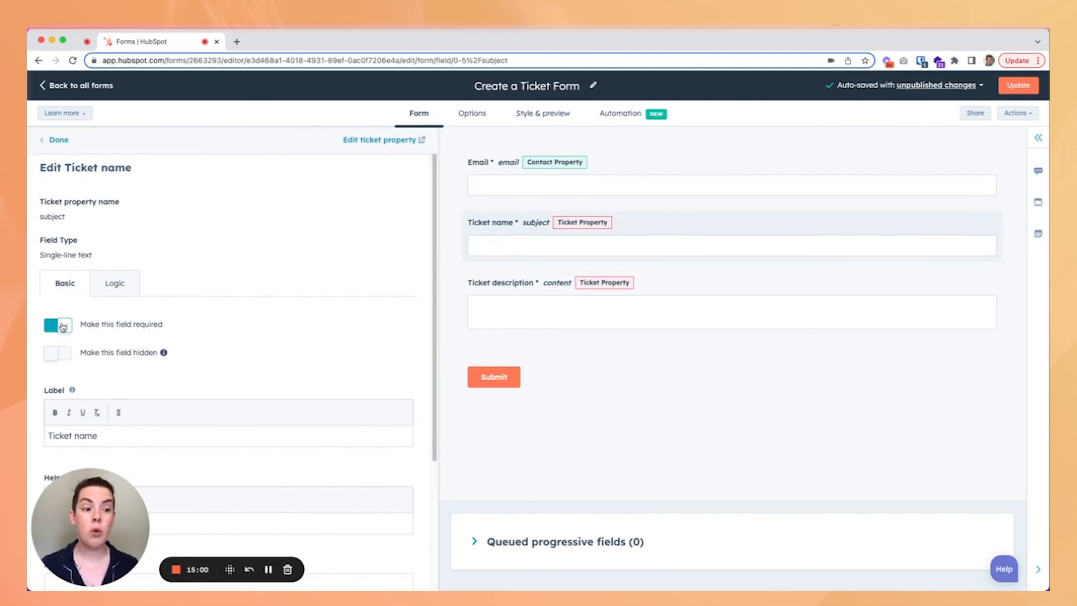
click(54, 360)
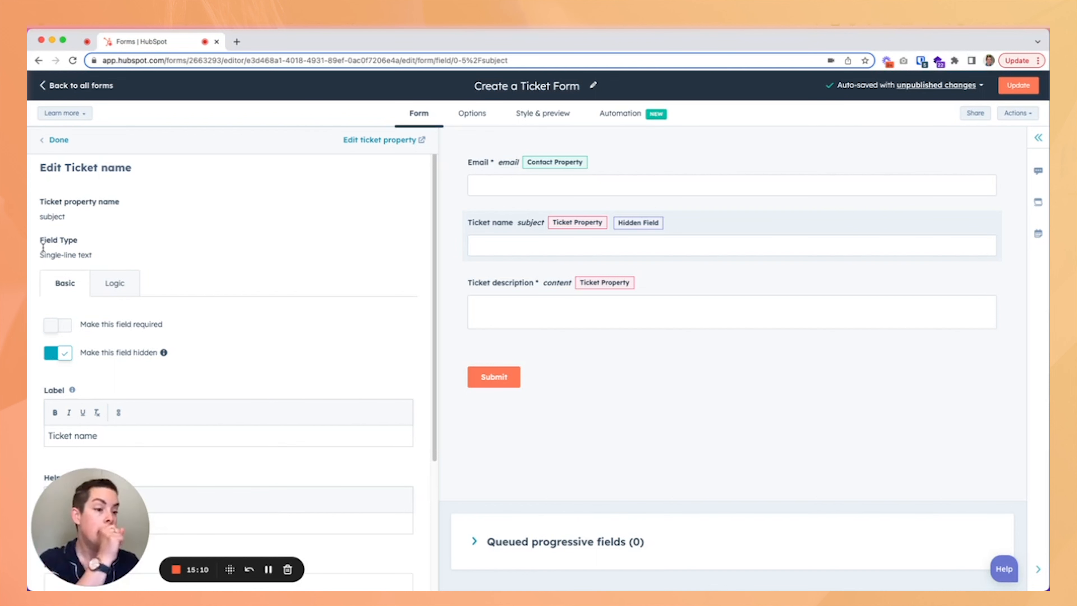
click(69, 141)
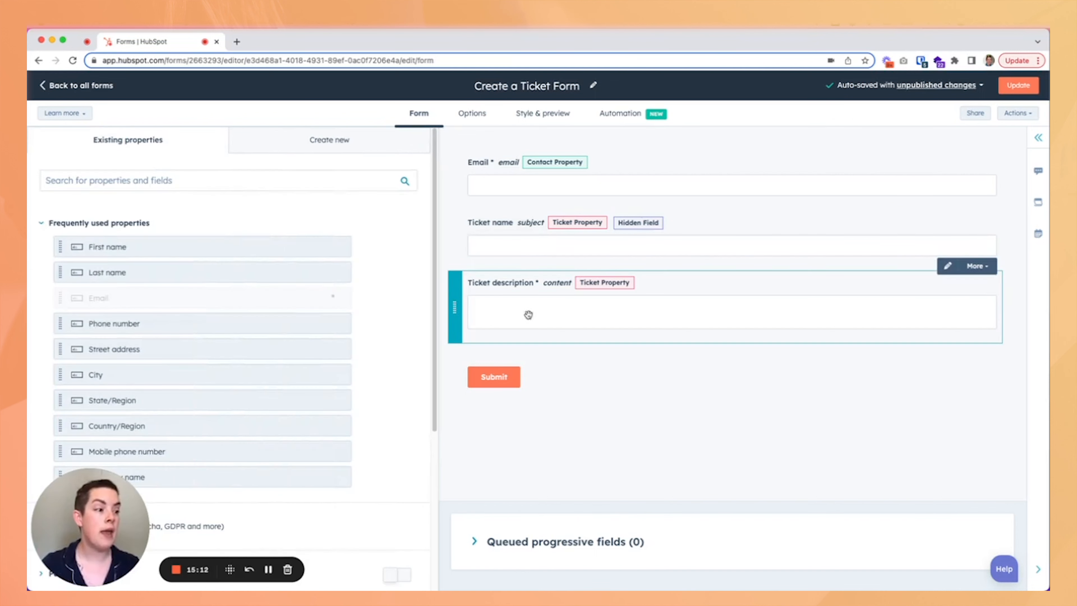
Relabel the Ticket description field as "Please tell me more about your issue.".
click(581, 302)
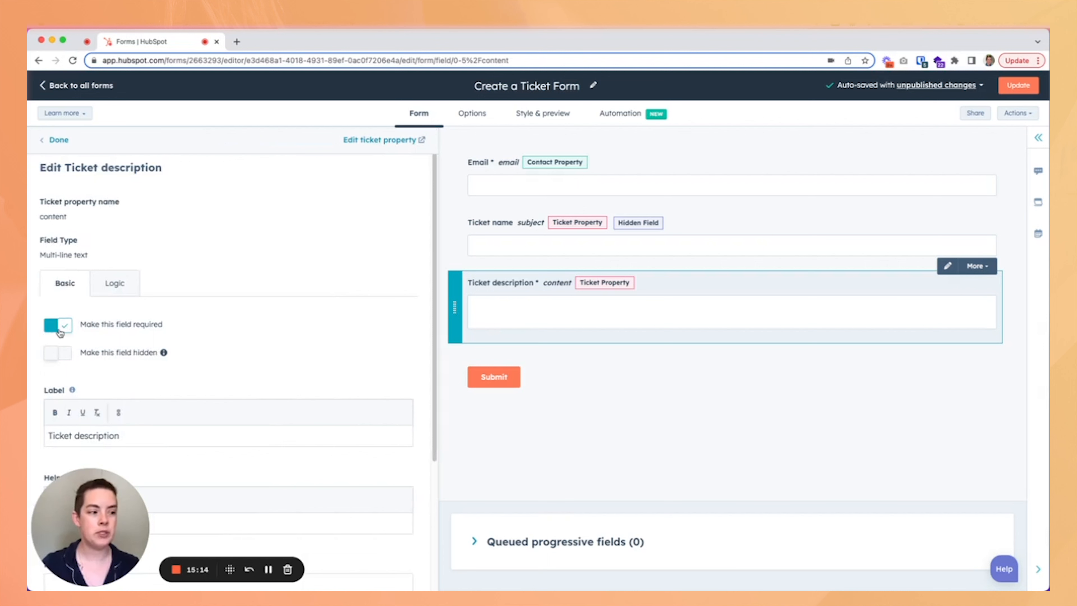
scroll(194, 350, down, 1)
drag(120, 418, 43, 417)
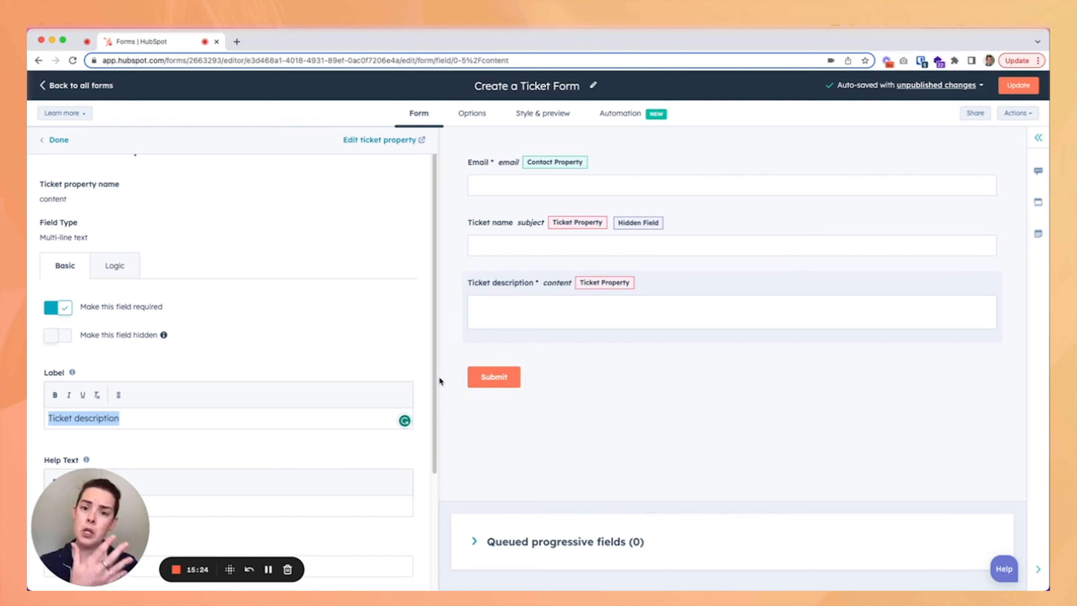
scroll(377, 367, down, 3)
scroll(299, 393, down, 1)
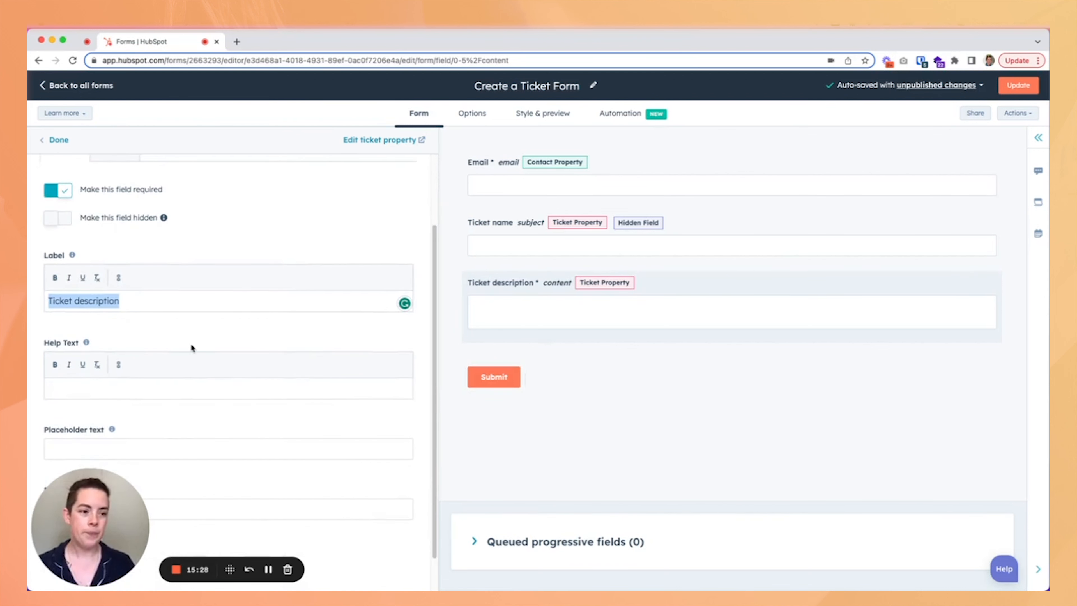
text(Please tell me more about your issue.)
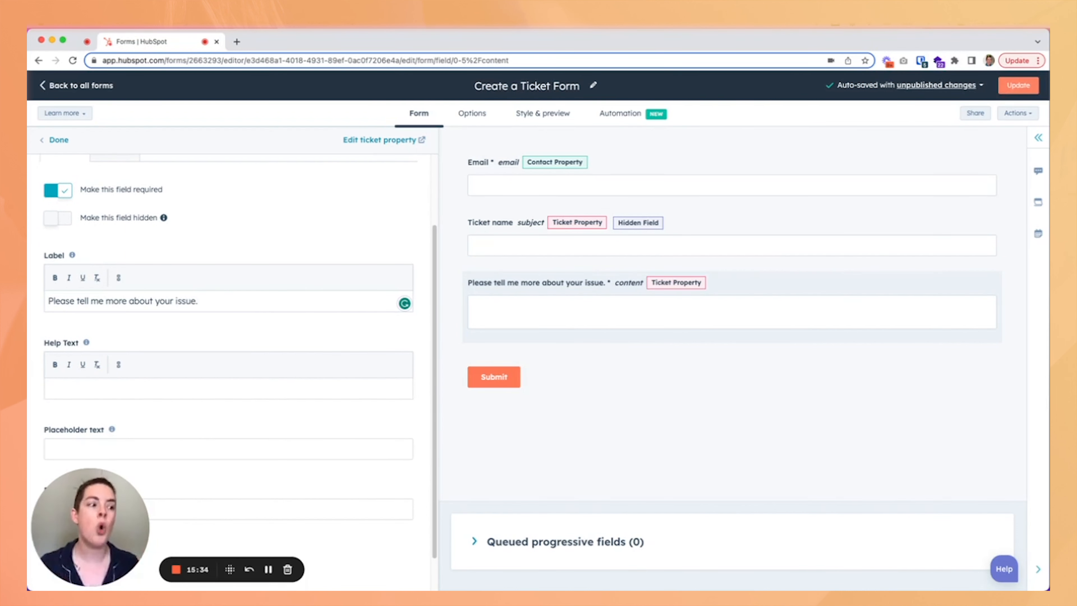
click(58, 140)
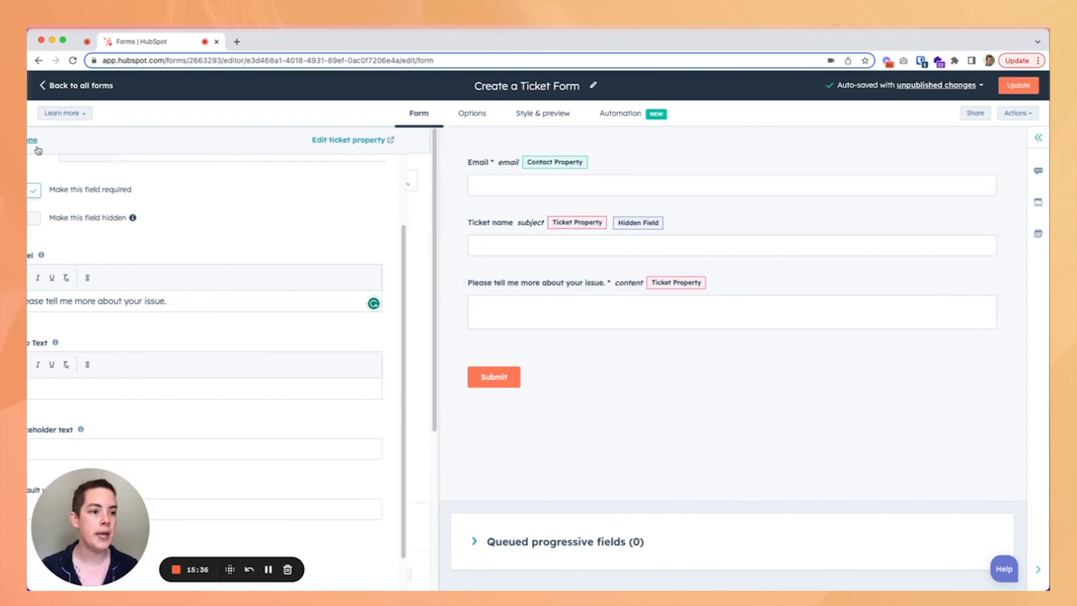
Start a new Dropdown field as a Ticket property in the Ticket information group labelled Issue.
click(295, 149)
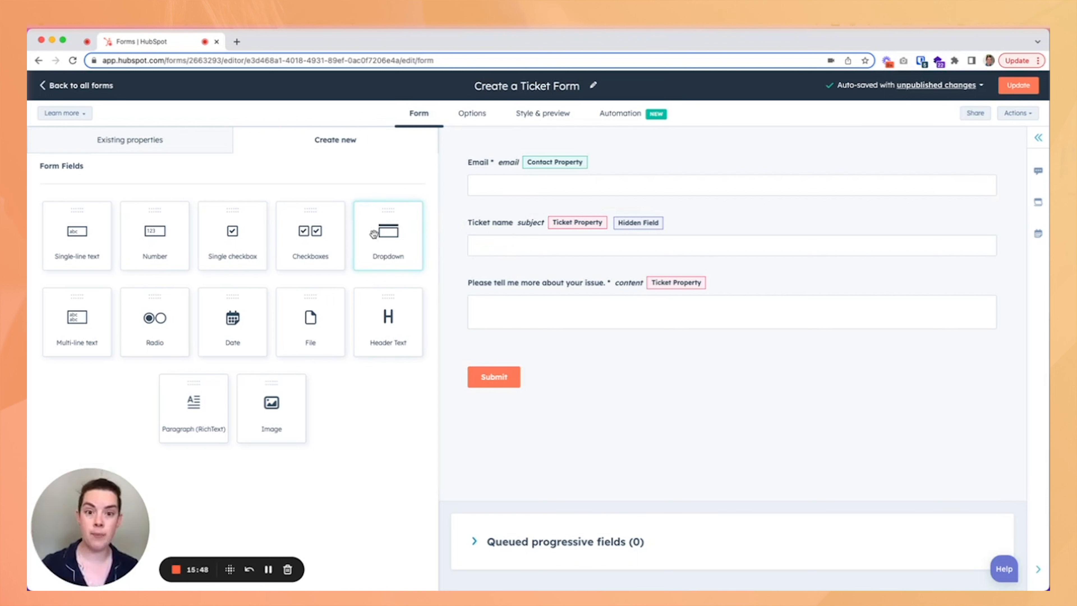
click(389, 244)
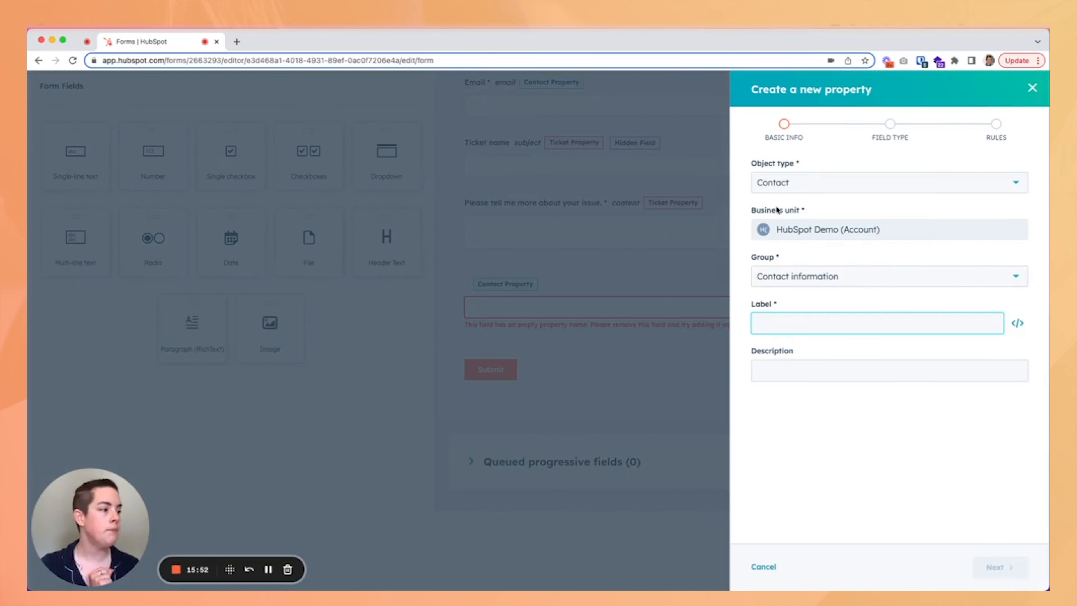
click(818, 187)
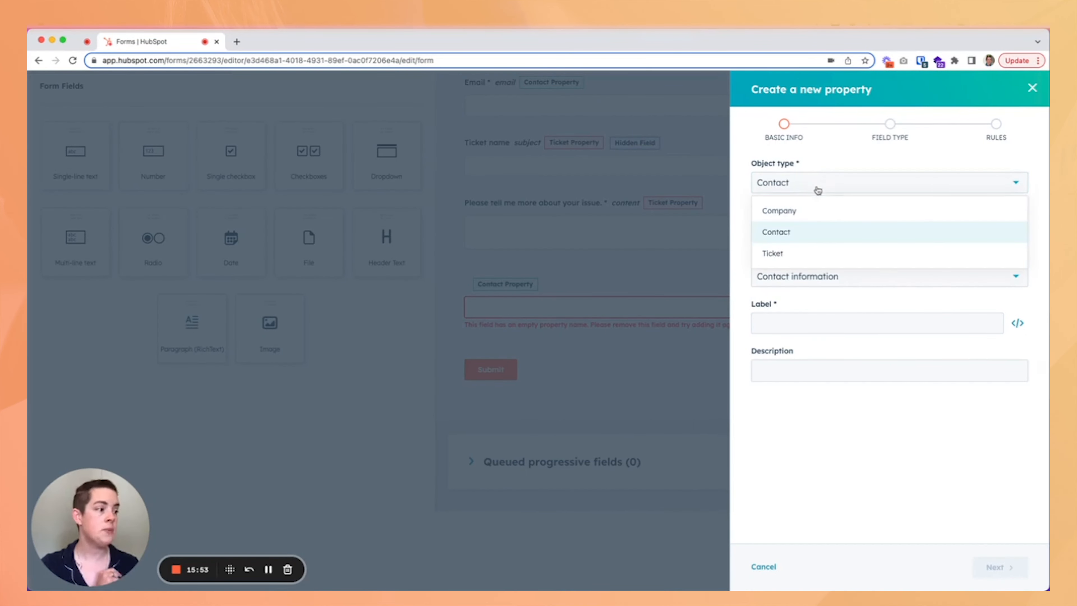
click(797, 254)
click(820, 234)
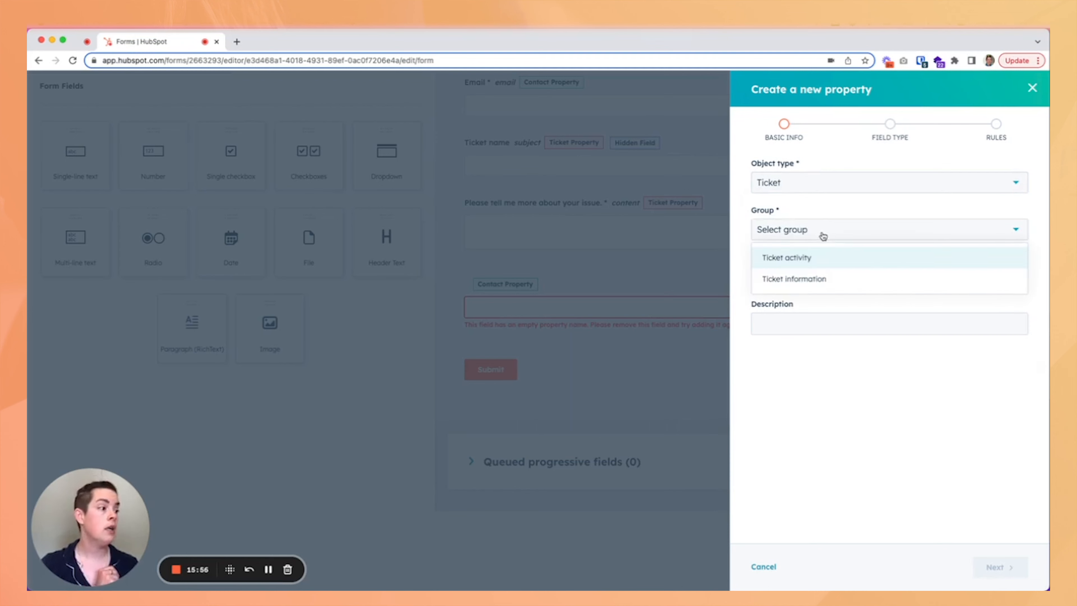
click(804, 284)
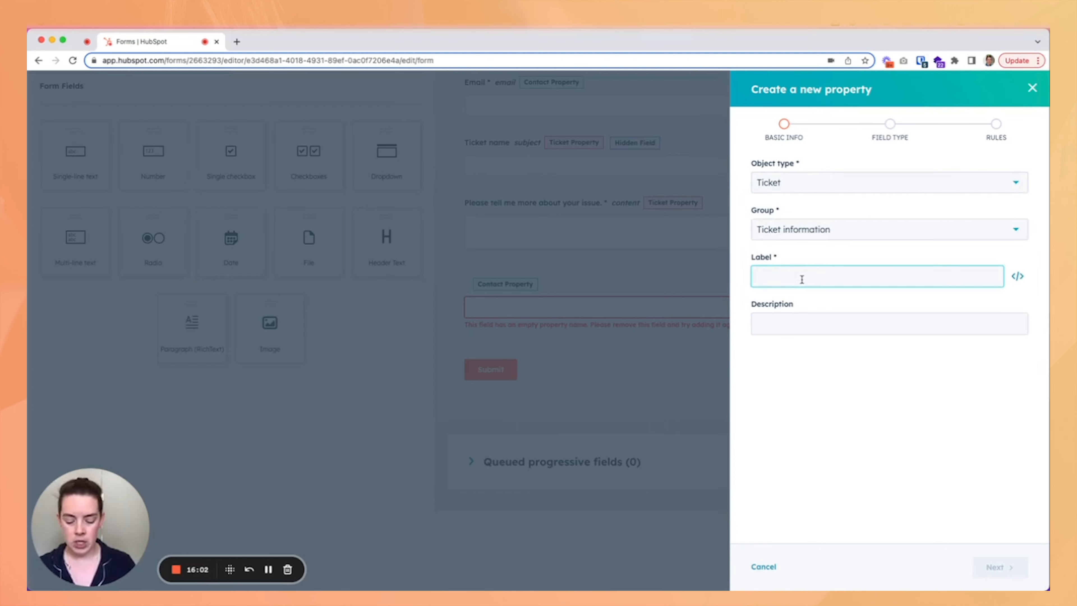
text(Issue)
click(833, 323)
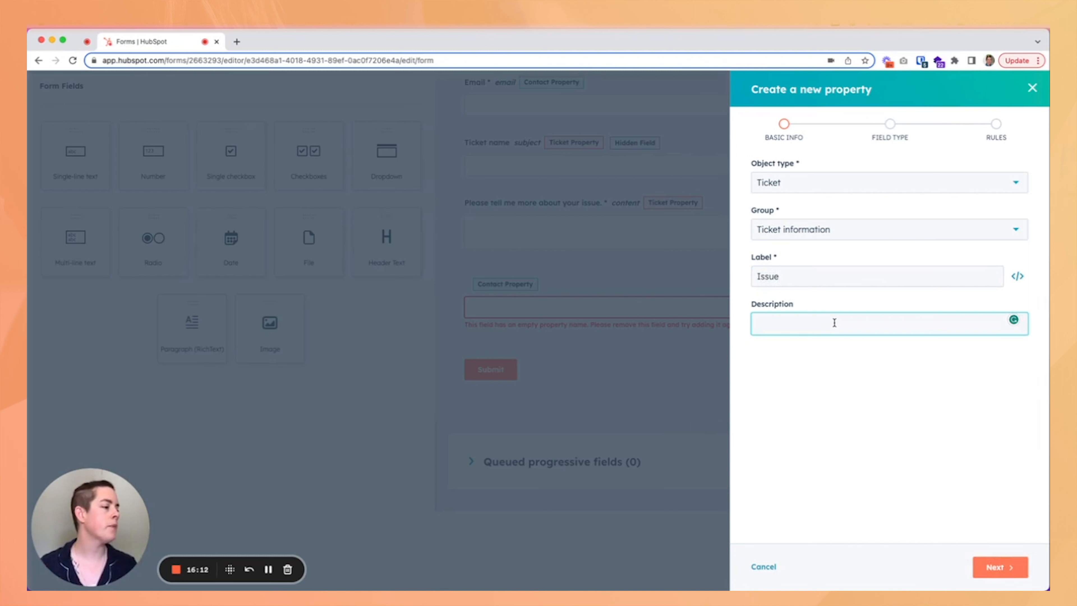
Describe the Issue property as "This field picks what the primary problem is." and continue to field type.
text(This s)
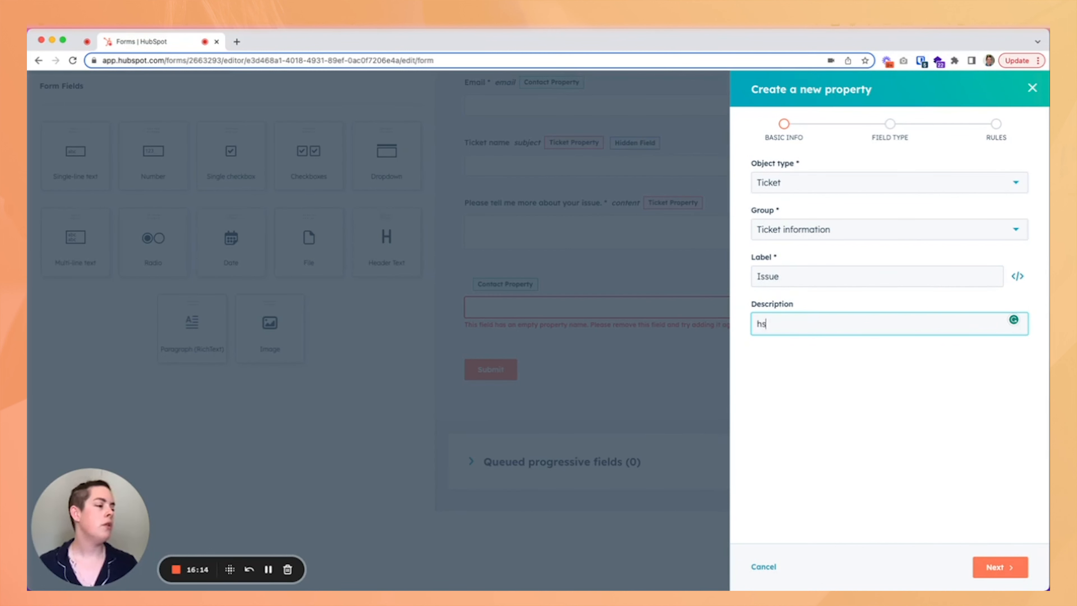
key(BackSpace)
text(field)
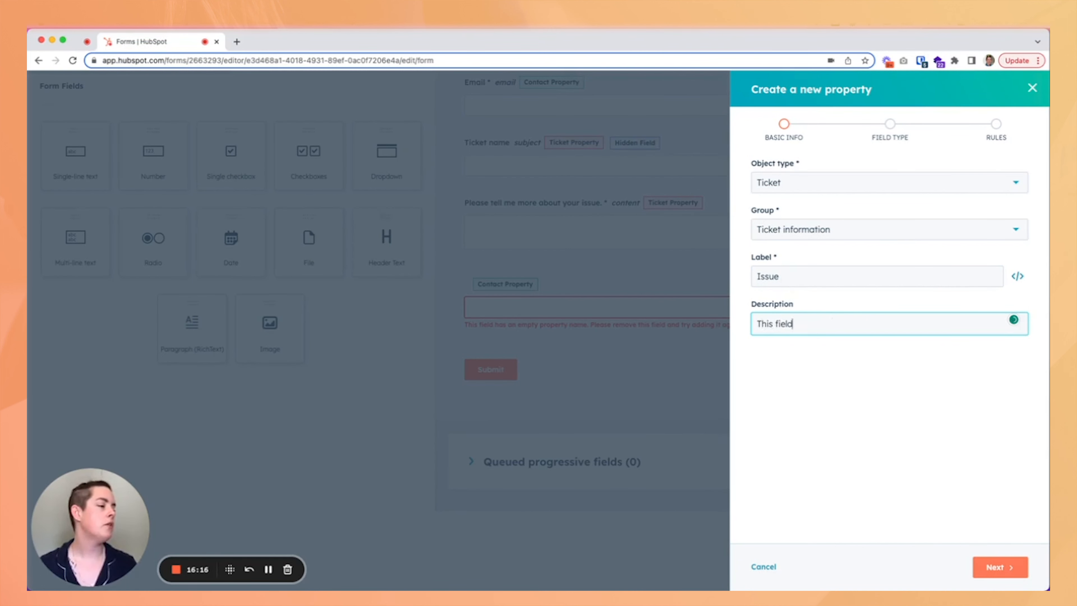
text( despicks what the primary problem is.)
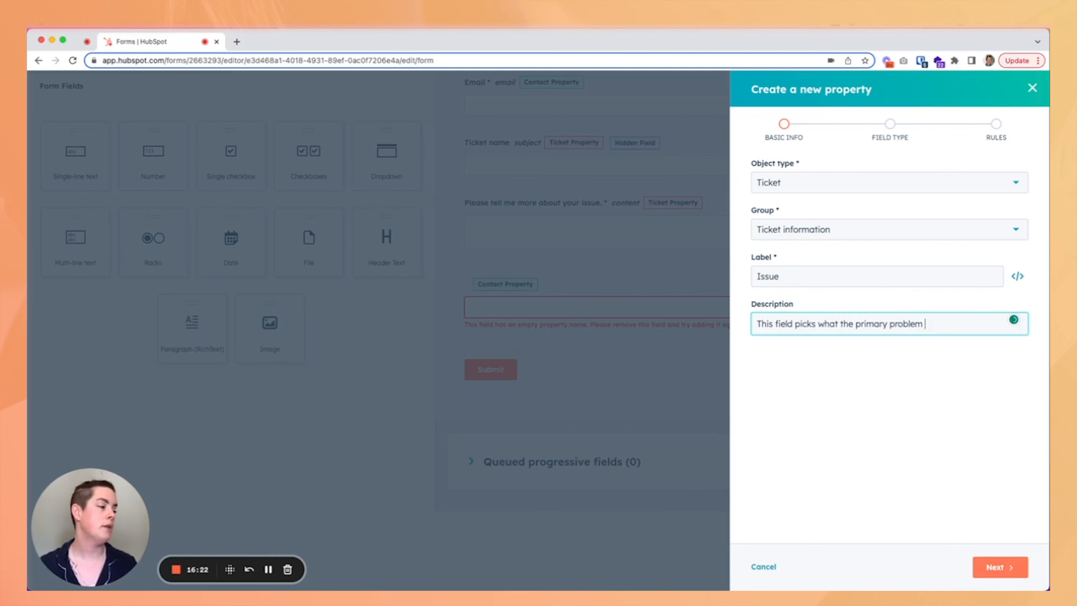
click(999, 567)
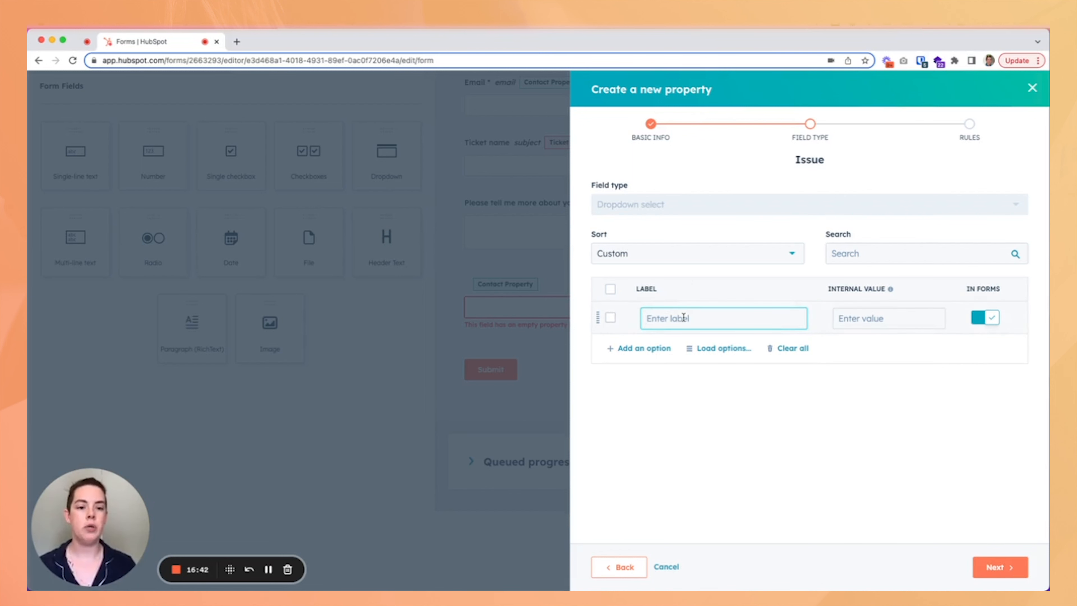
Enter the first dropdown option label, starting with Graphic D.
text(Graphic D)
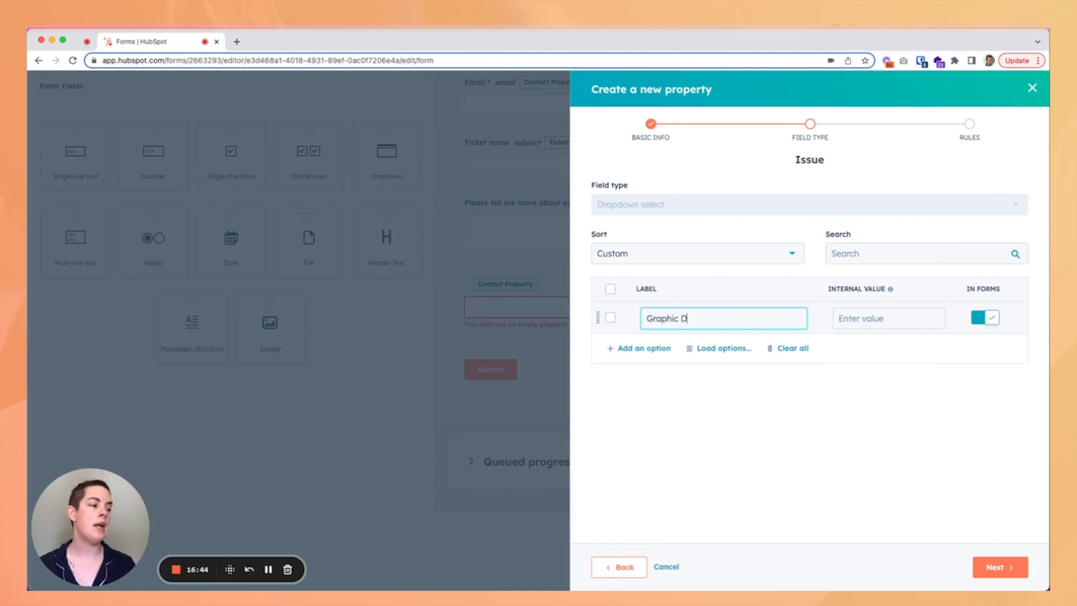
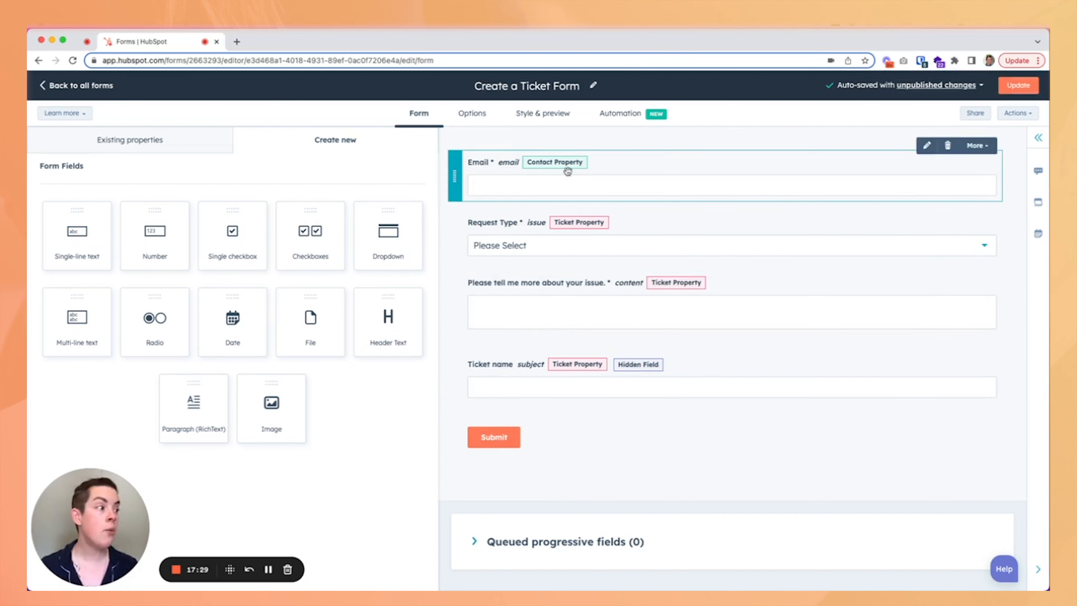
Publish the updated Create a Ticket Form and dismiss the publish confirmation.
click(1017, 87)
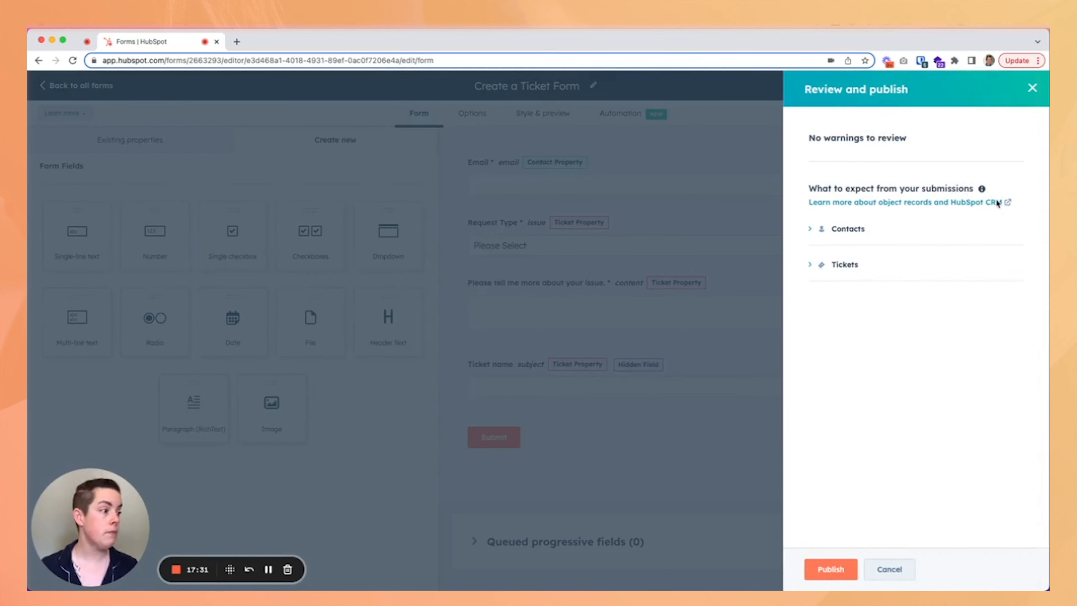
click(829, 569)
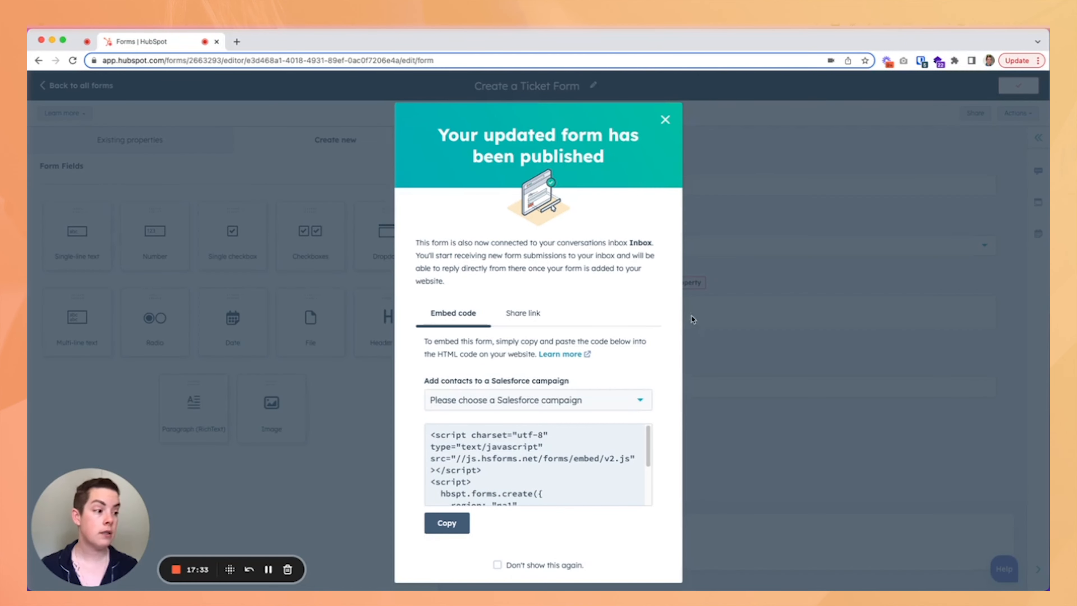
click(666, 119)
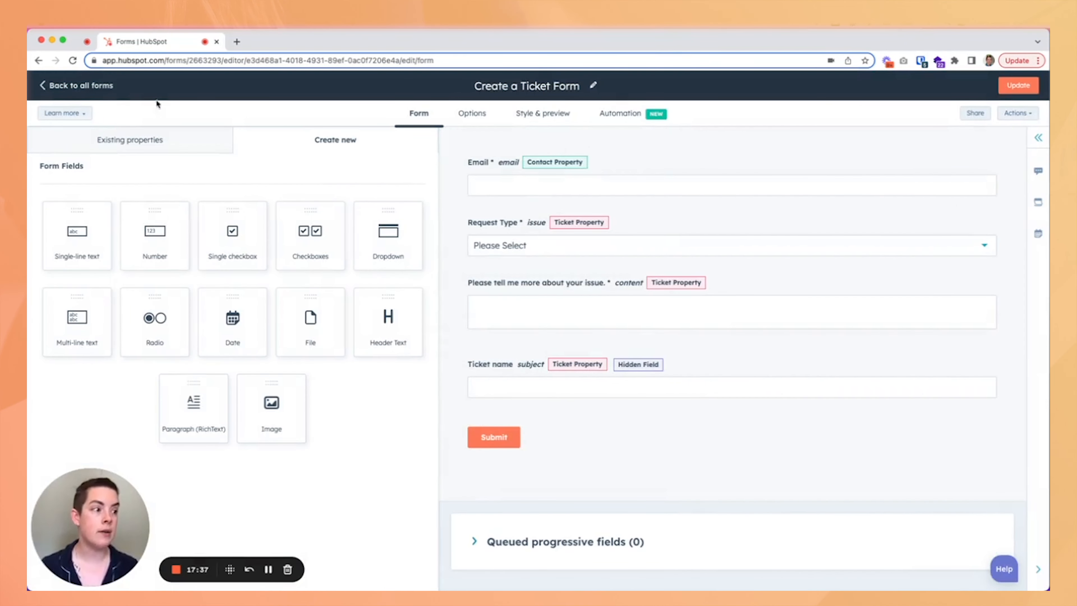
Open the published form's live view in a new tab.
click(1020, 115)
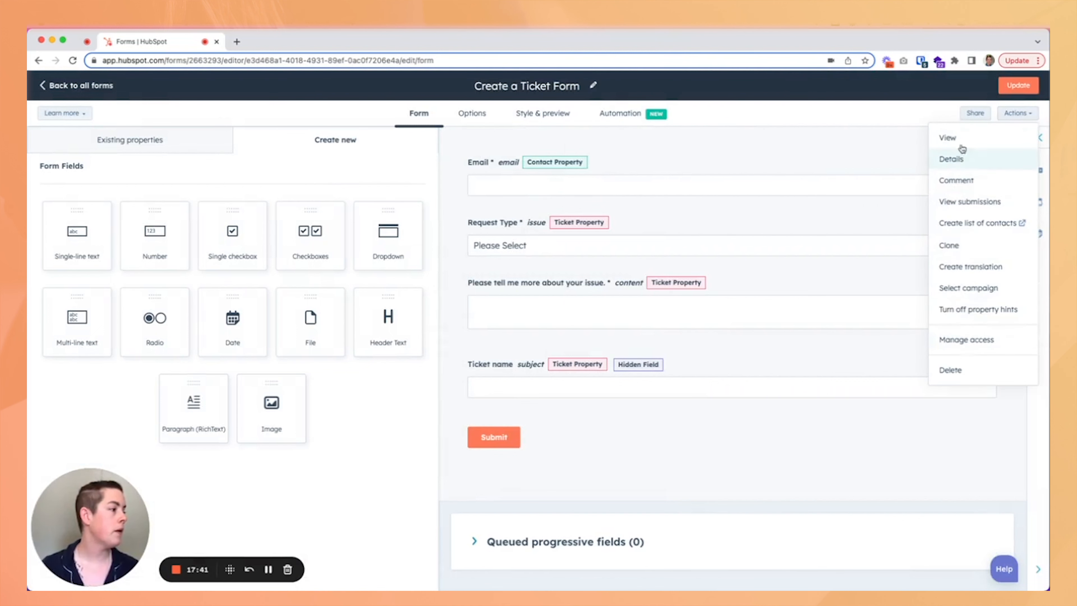
click(952, 139)
click(463, 236)
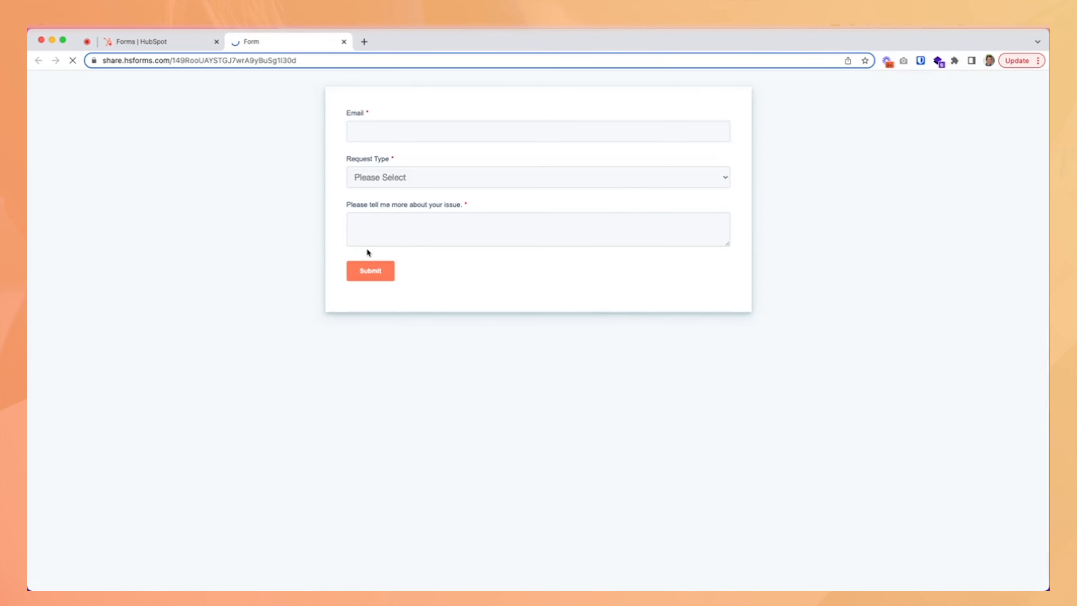
Submit a test form with the contact's e-mail, request type Cake Baking and "I actually prefer pie, can you make a pumpkin please?".
click(394, 139)
click(407, 151)
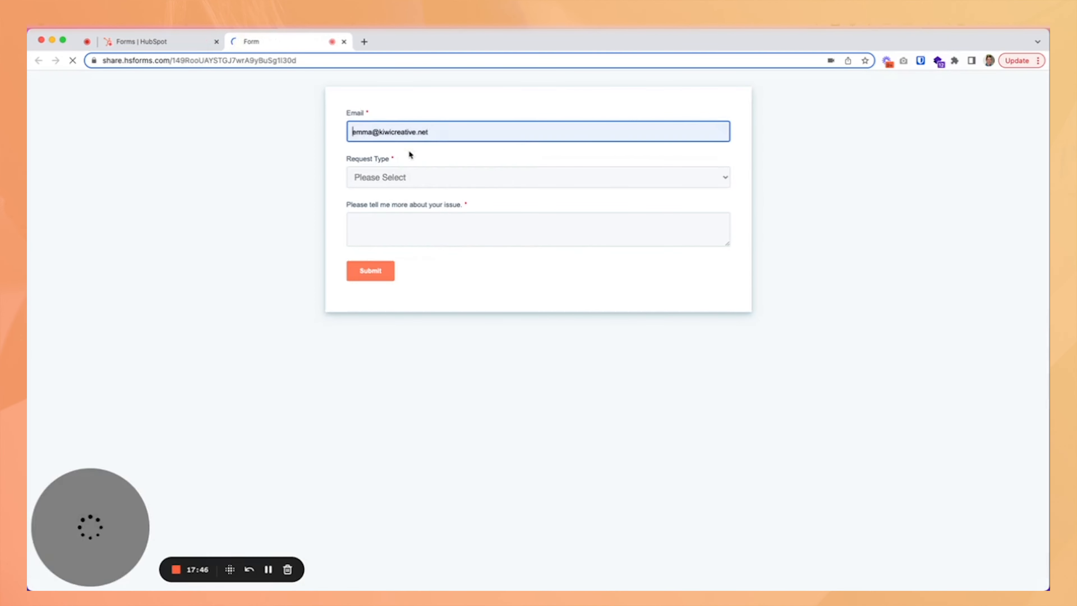
click(418, 182)
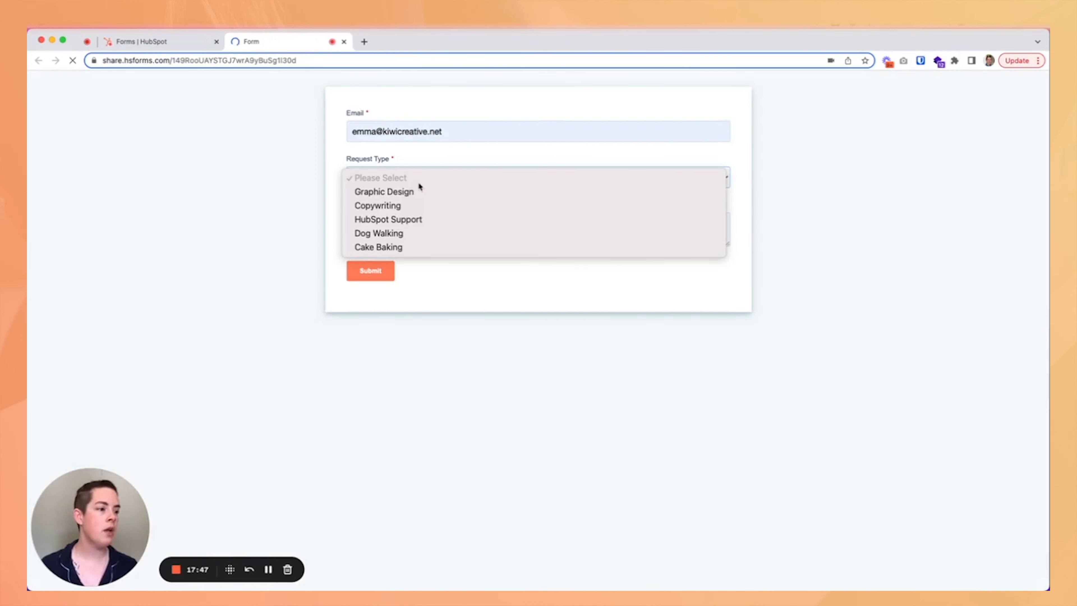
click(409, 249)
click(411, 234)
text(I)
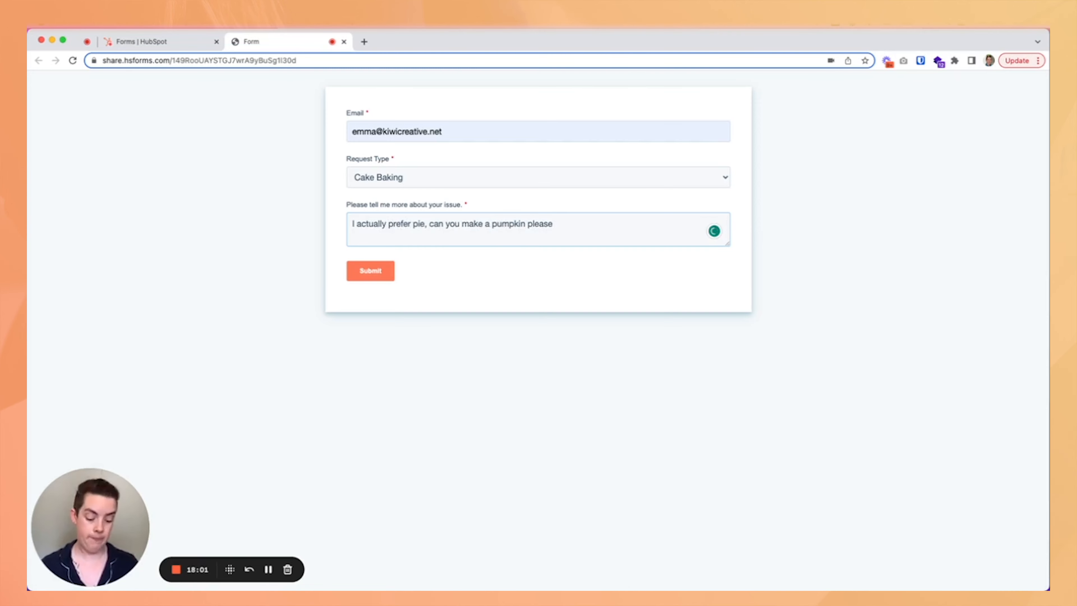
click(390, 274)
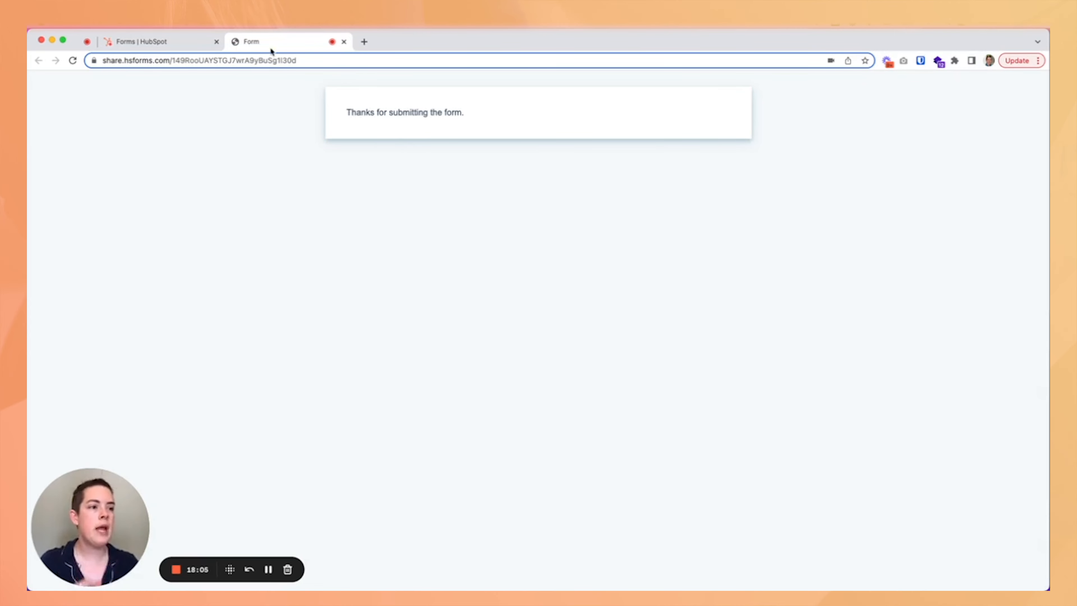
Return to the form editor, go back to all forms and open the Tickets board.
click(168, 41)
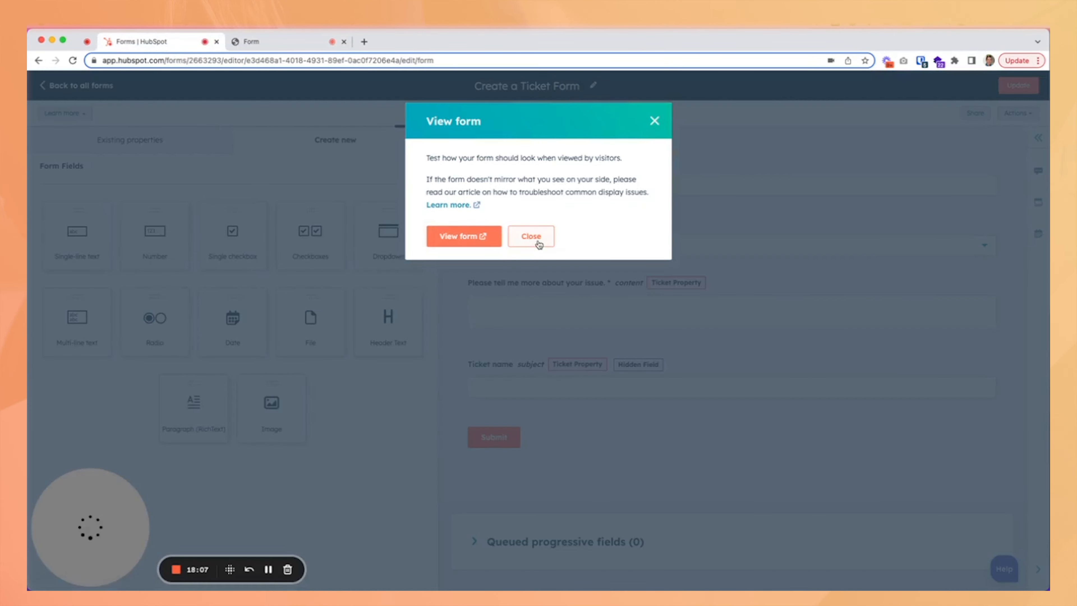
click(536, 241)
click(71, 88)
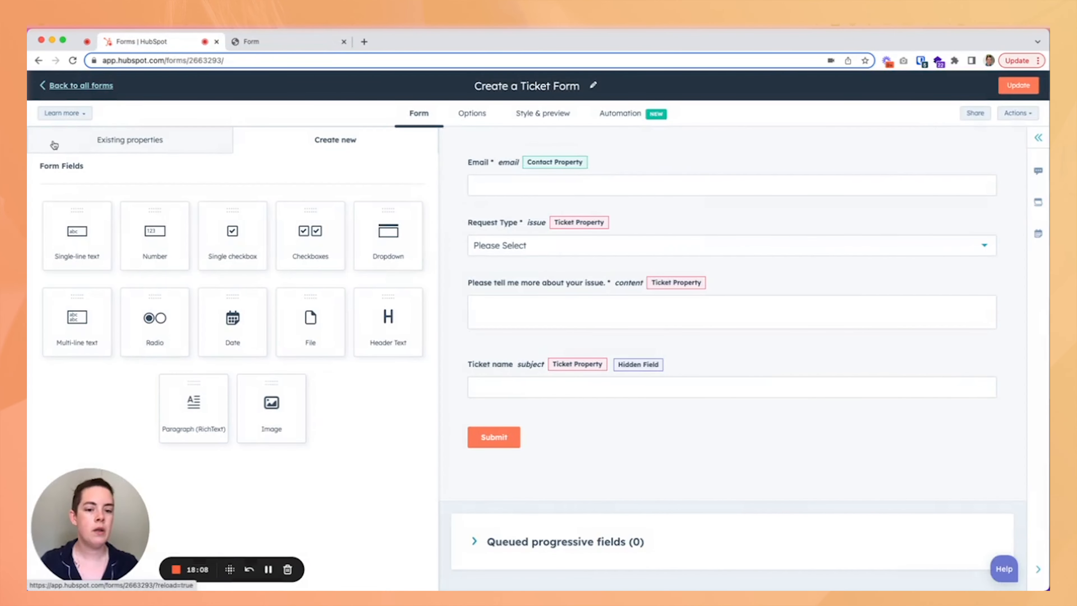
click(303, 90)
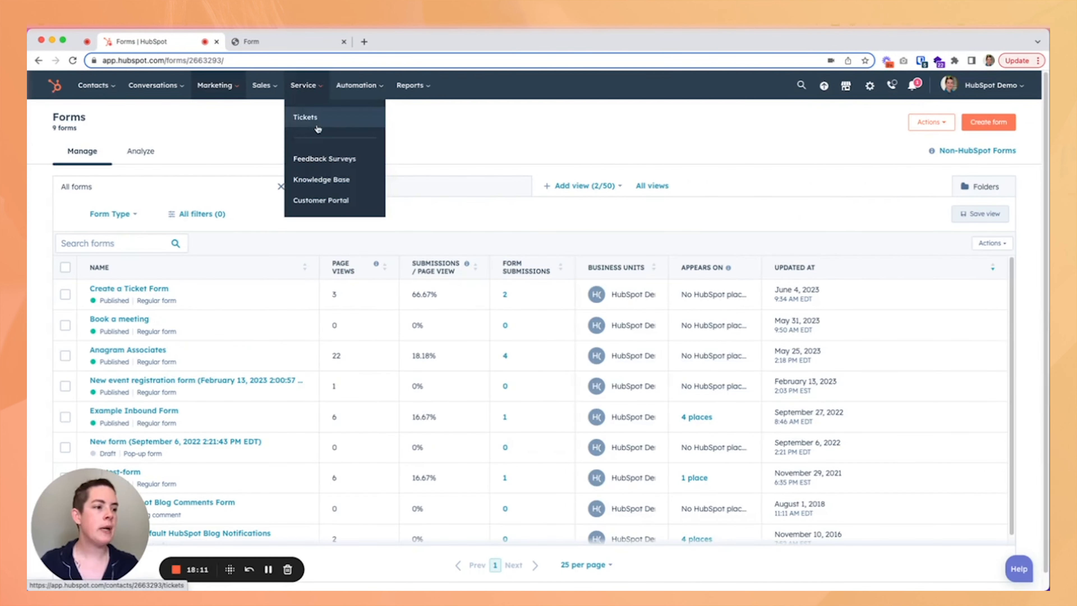
click(292, 132)
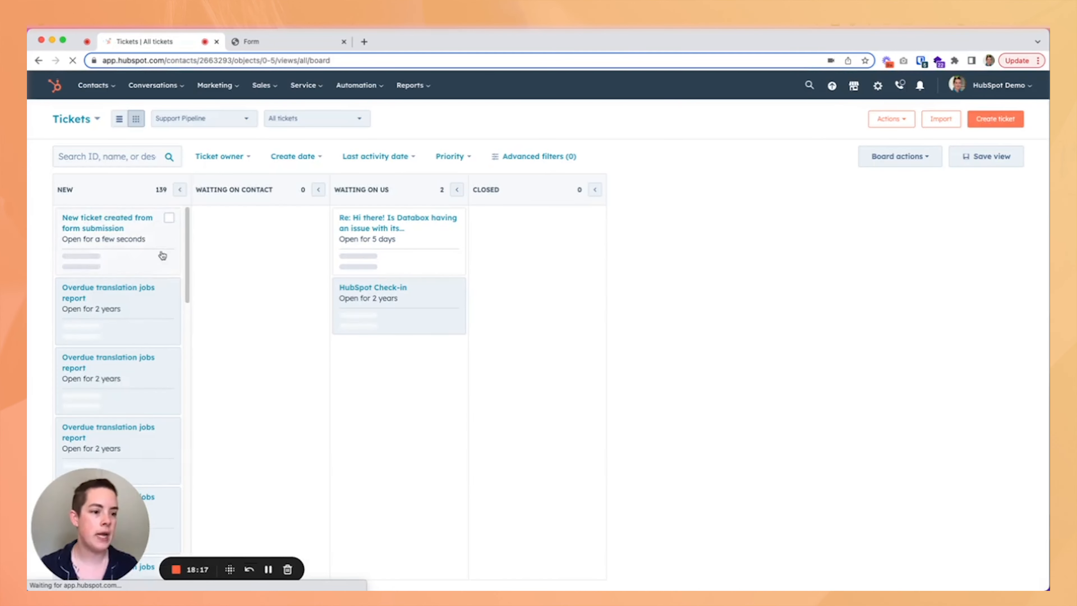
Open the new ticket created from the form submission and view all its properties.
mouse_move(114, 235)
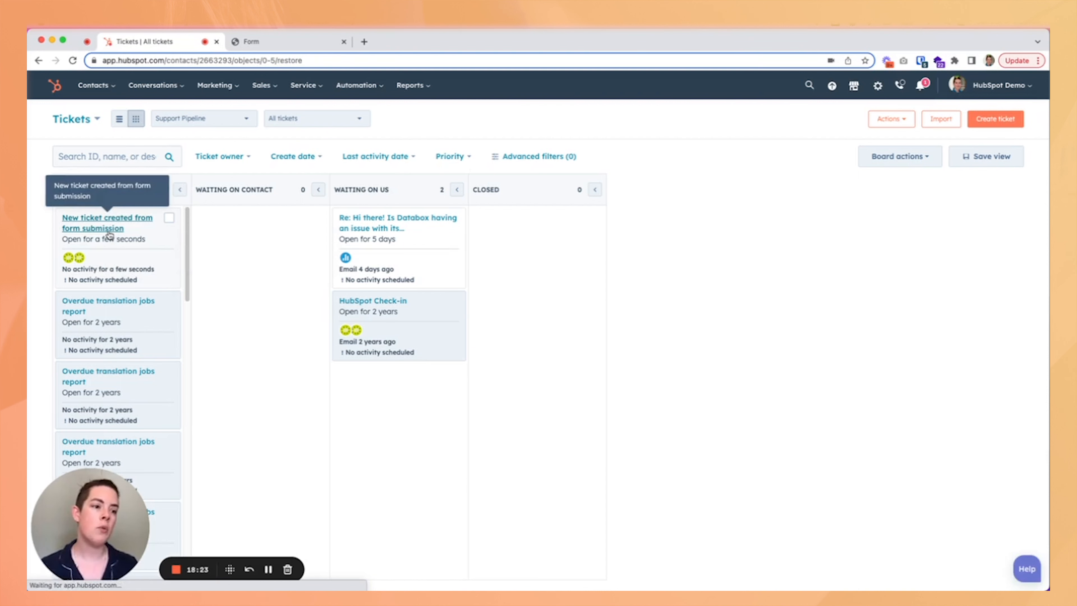
click(111, 229)
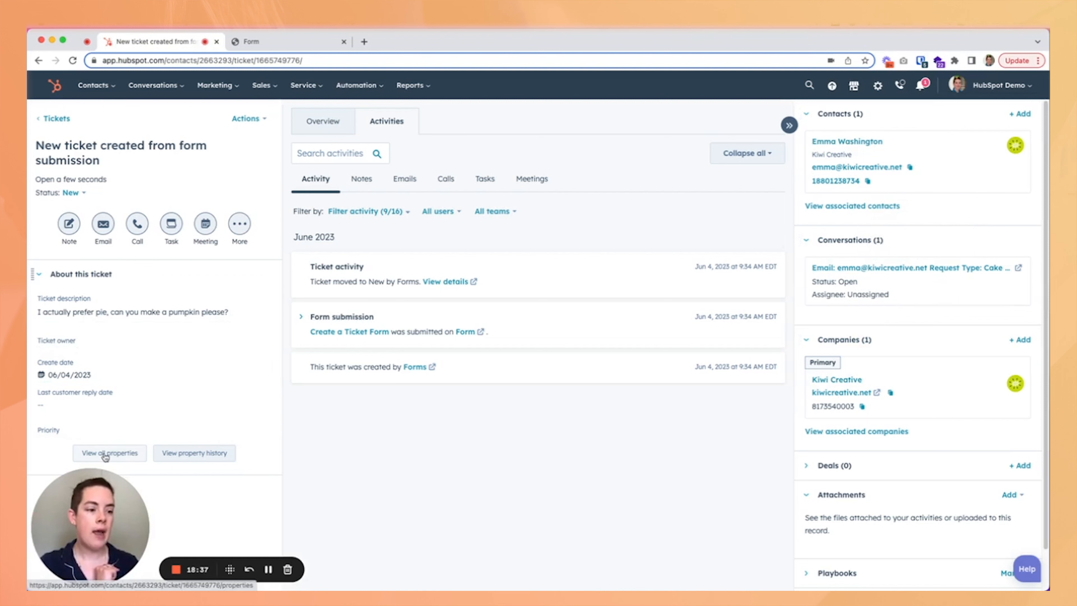
click(122, 463)
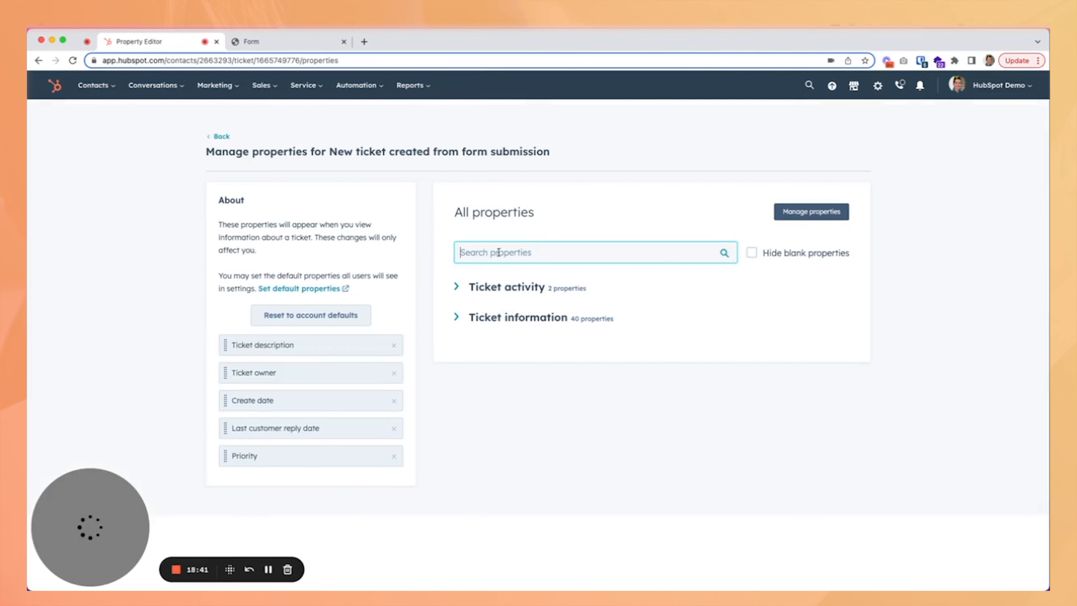
Search the ticket's properties for request and then issue, and go back to the ticket.
text(request)
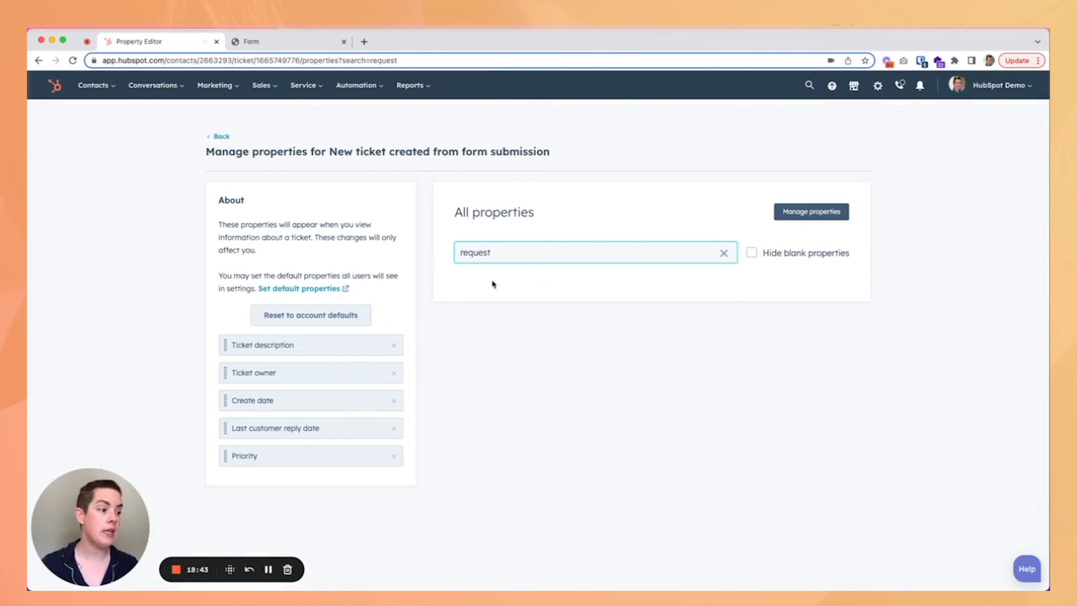
click(653, 265)
double_click(573, 257)
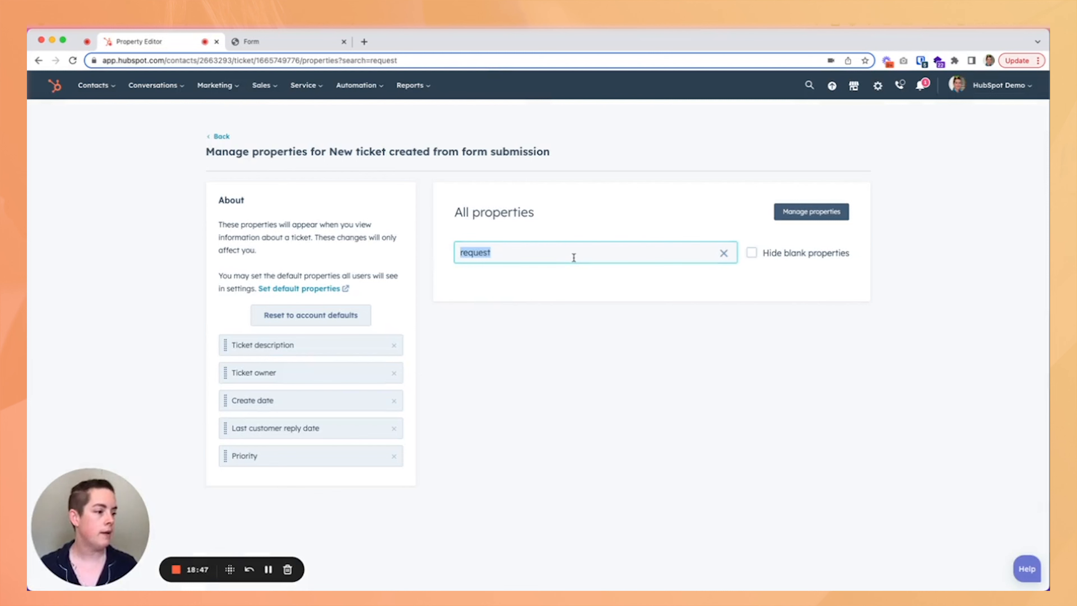
text(issue)
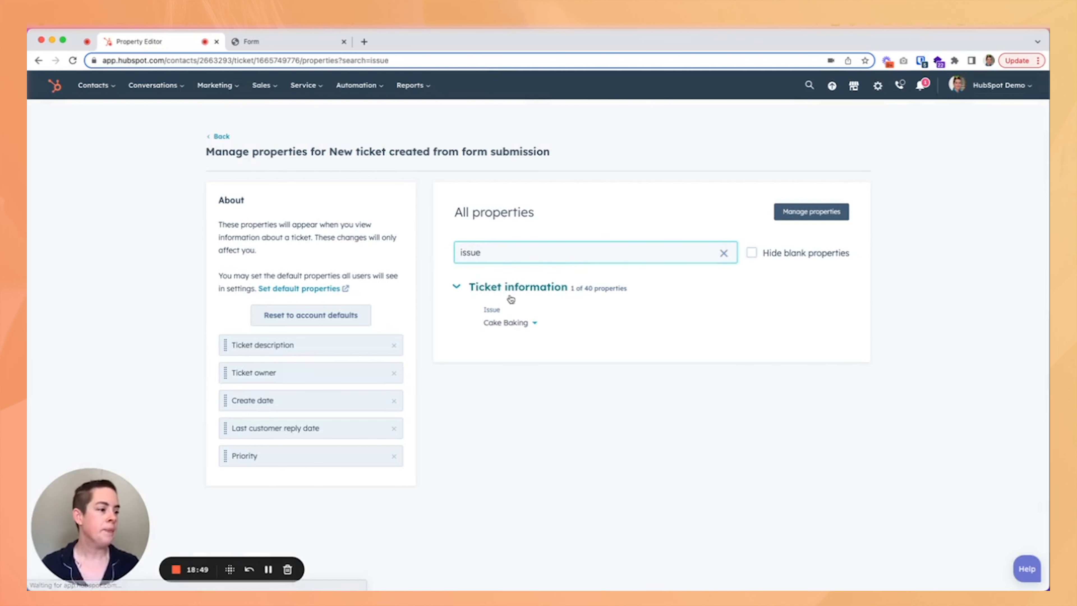
click(222, 137)
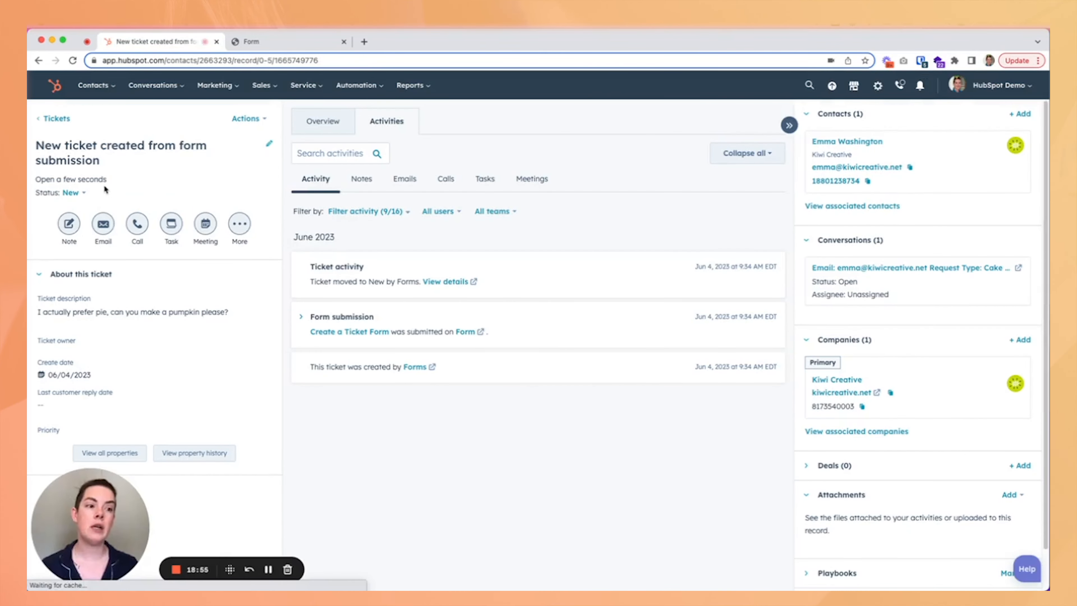
Inspect the ticket's status options without changing the status.
click(270, 144)
click(340, 251)
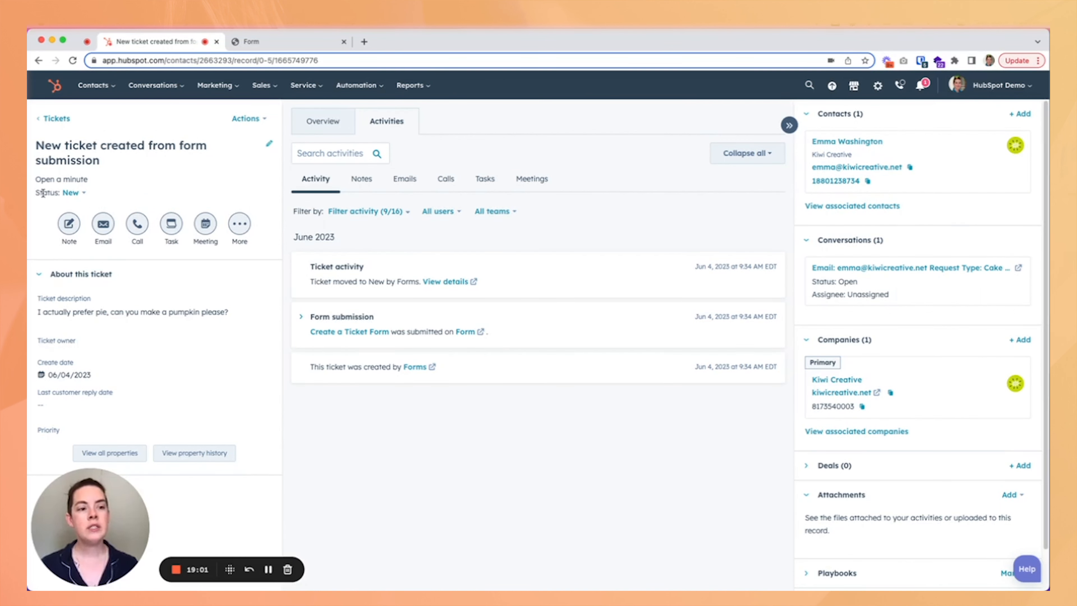
drag(35, 193, 94, 196)
click(104, 196)
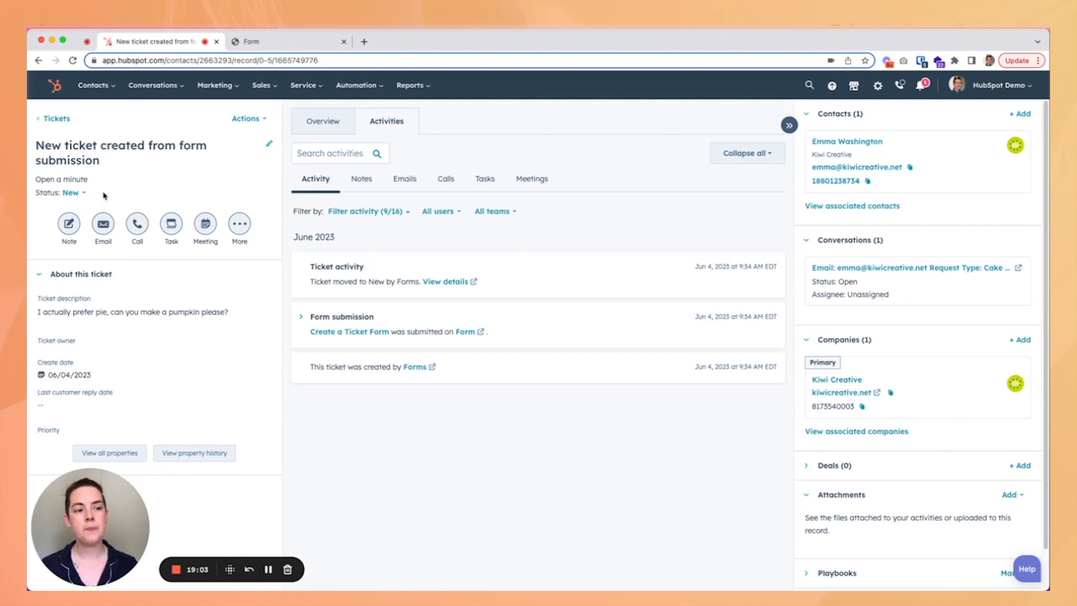
click(81, 195)
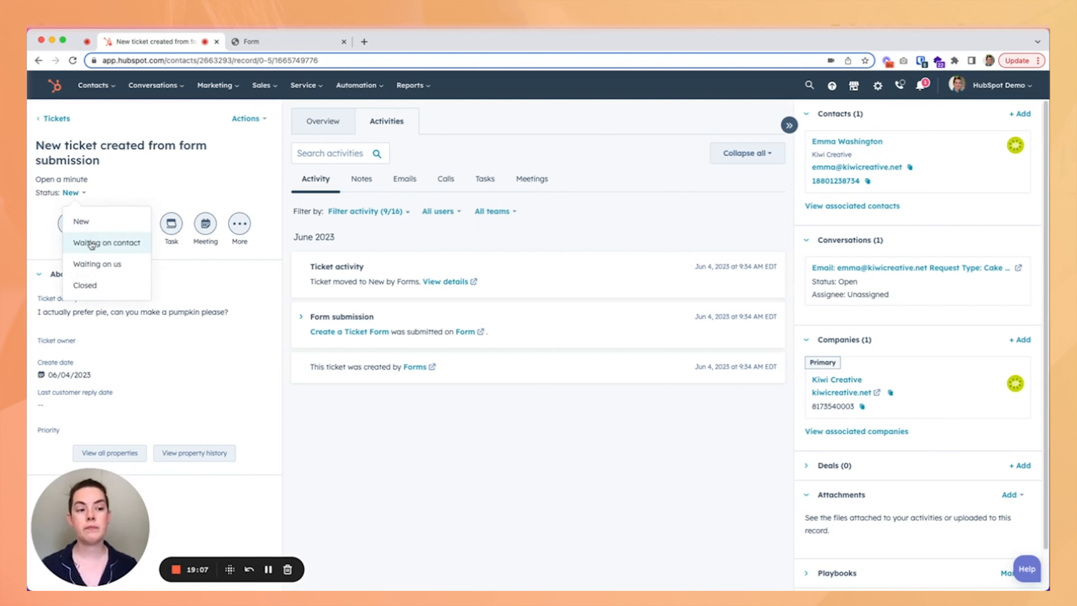
click(171, 196)
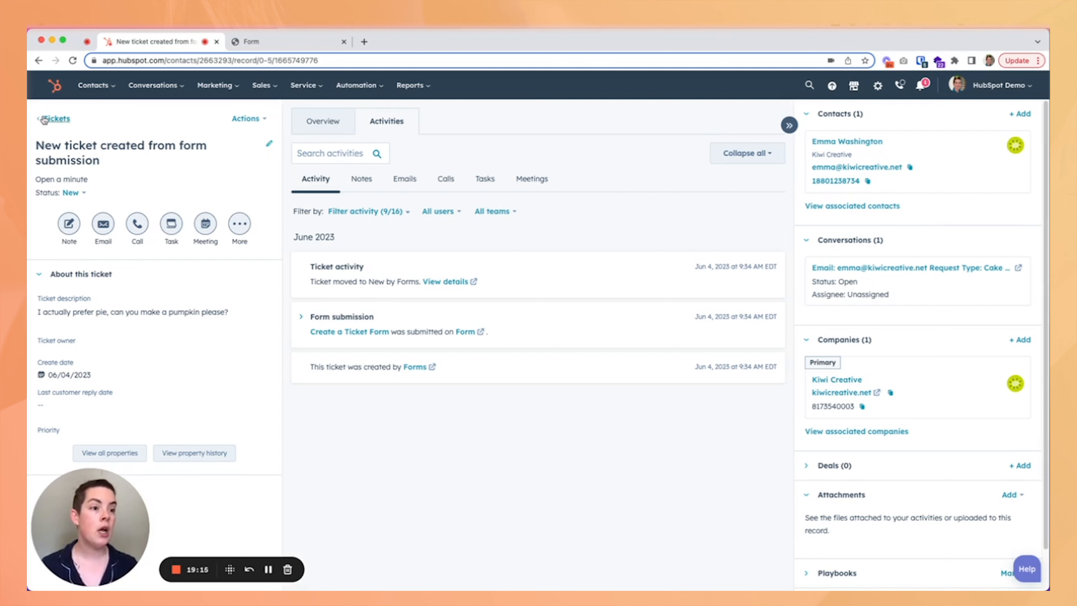
Return to the board and move the new ticket through Waiting on contact into Waiting on us.
click(56, 118)
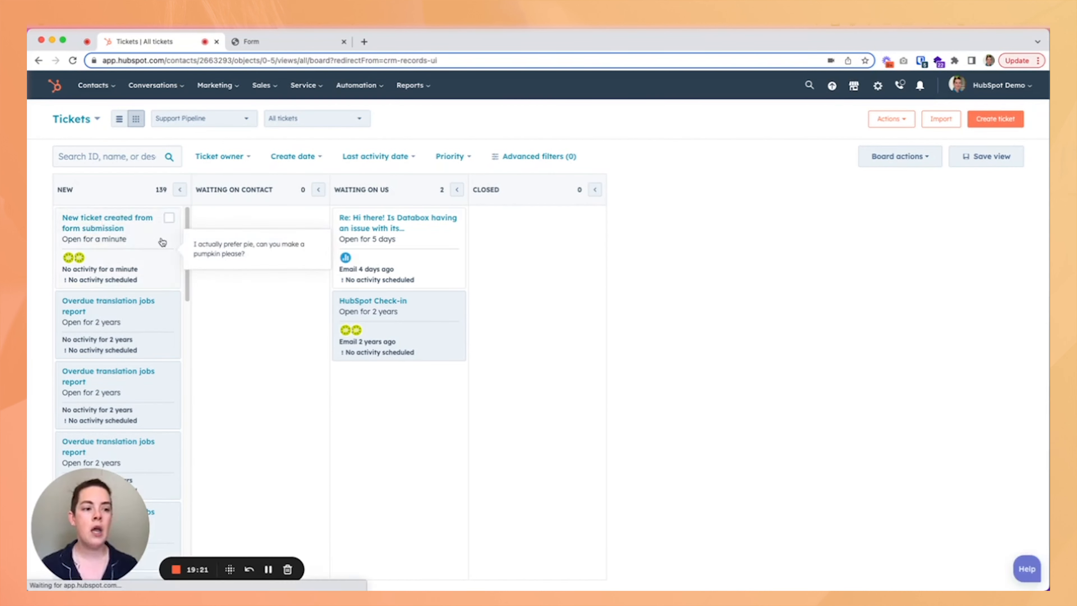
drag(157, 246, 296, 308)
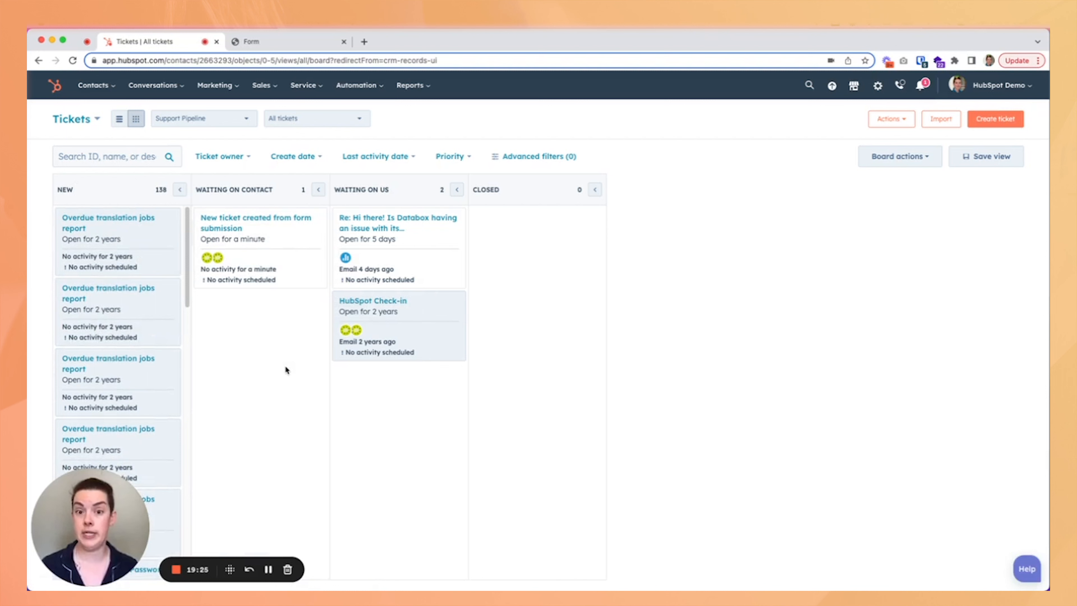
drag(286, 241, 414, 474)
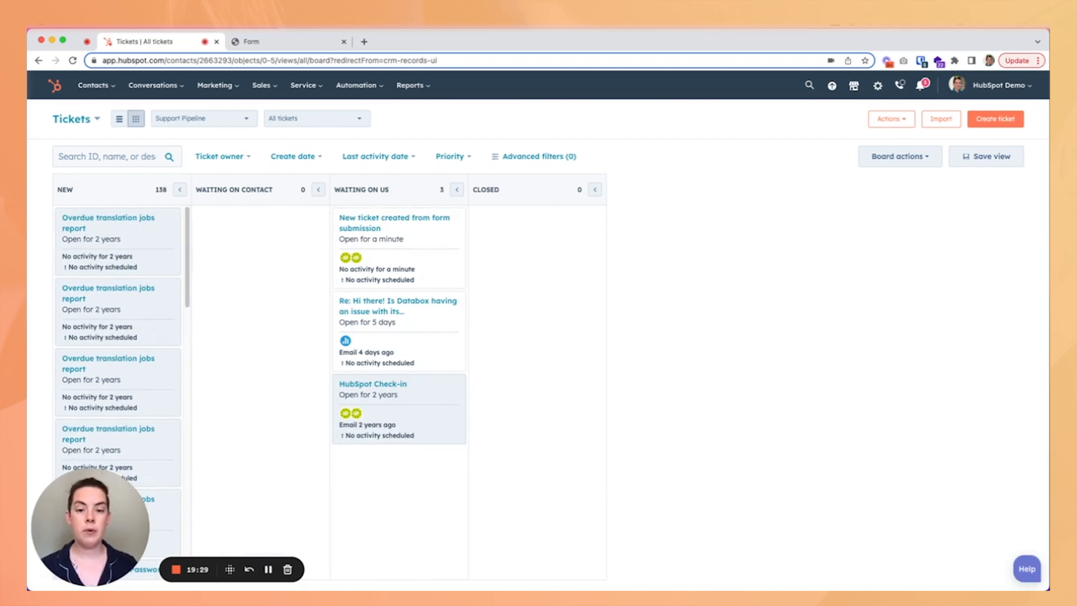
Try to set the HubSpot Check-in ticket's status to Closed, then cancel the resolution dialog.
mouse_move(406, 424)
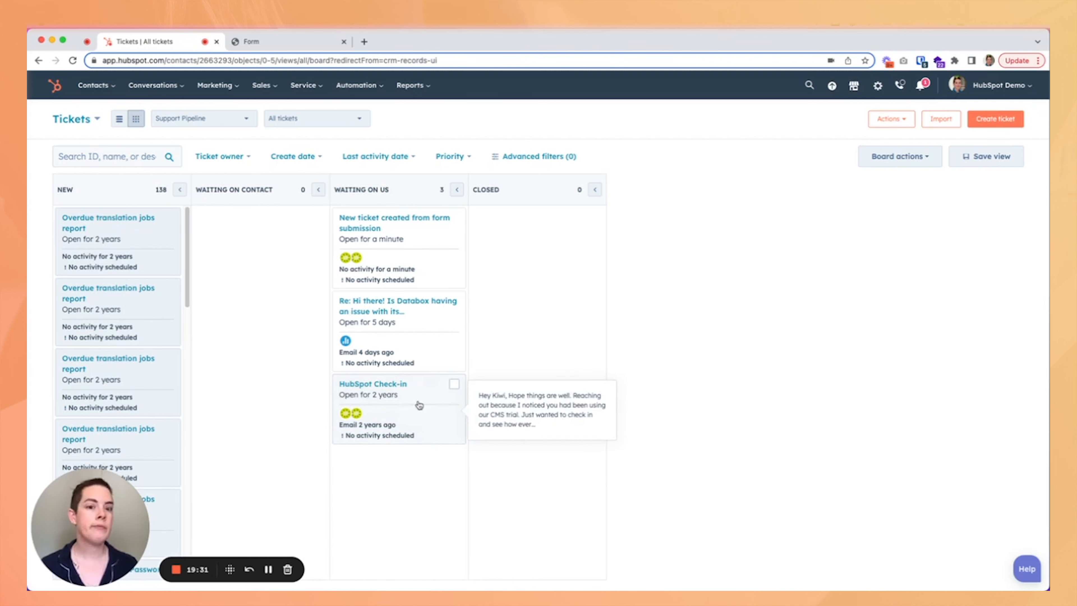
click(398, 404)
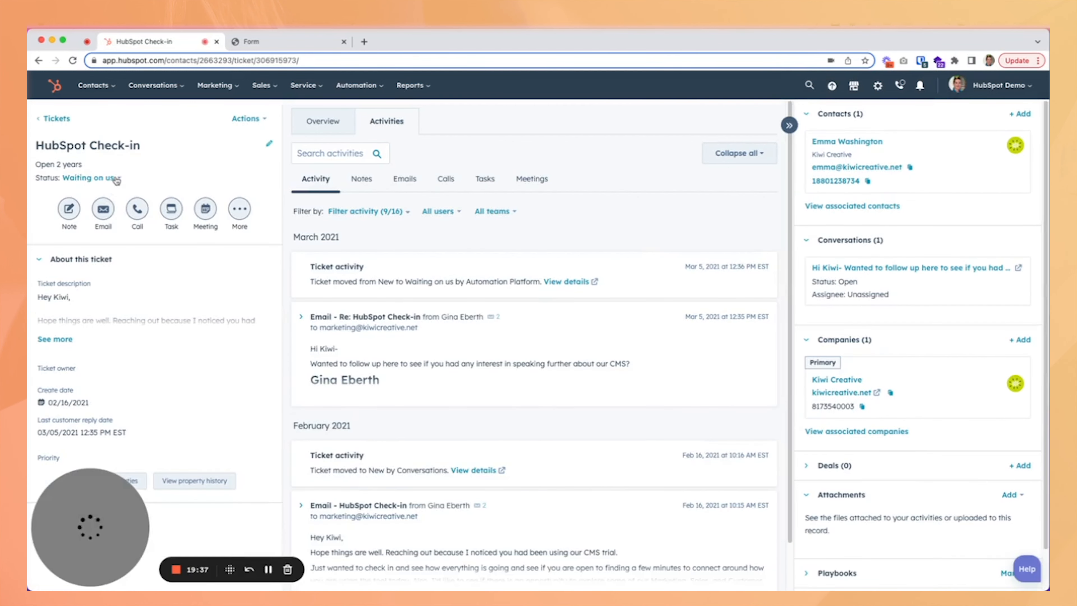
click(112, 178)
click(112, 276)
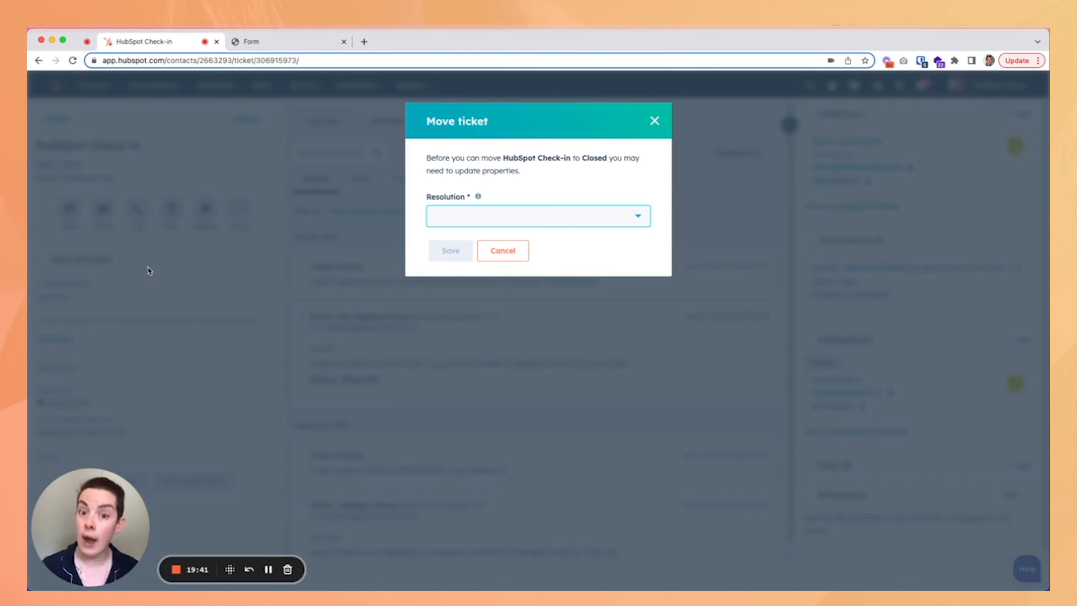
click(522, 217)
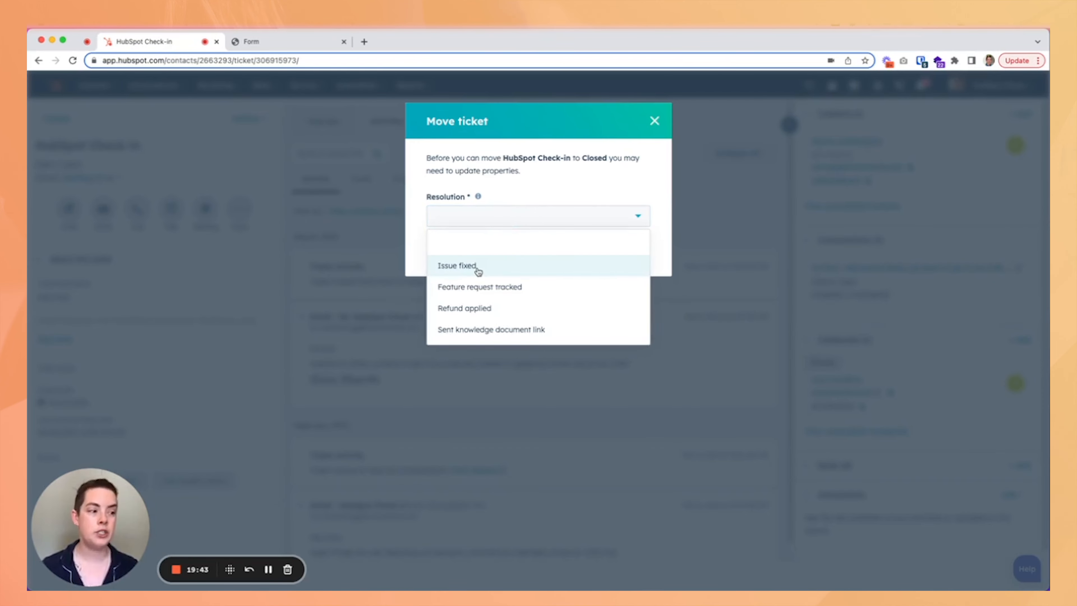
click(654, 121)
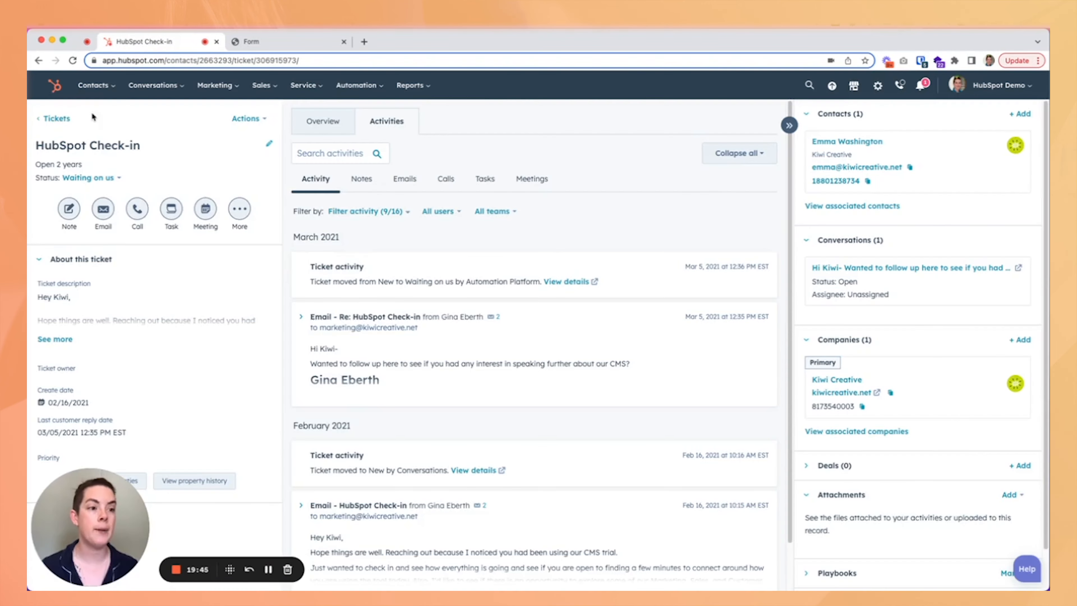
Return to the ticket board and move the form-submission ticket to Closed with the resolution Issue fixed.
click(55, 118)
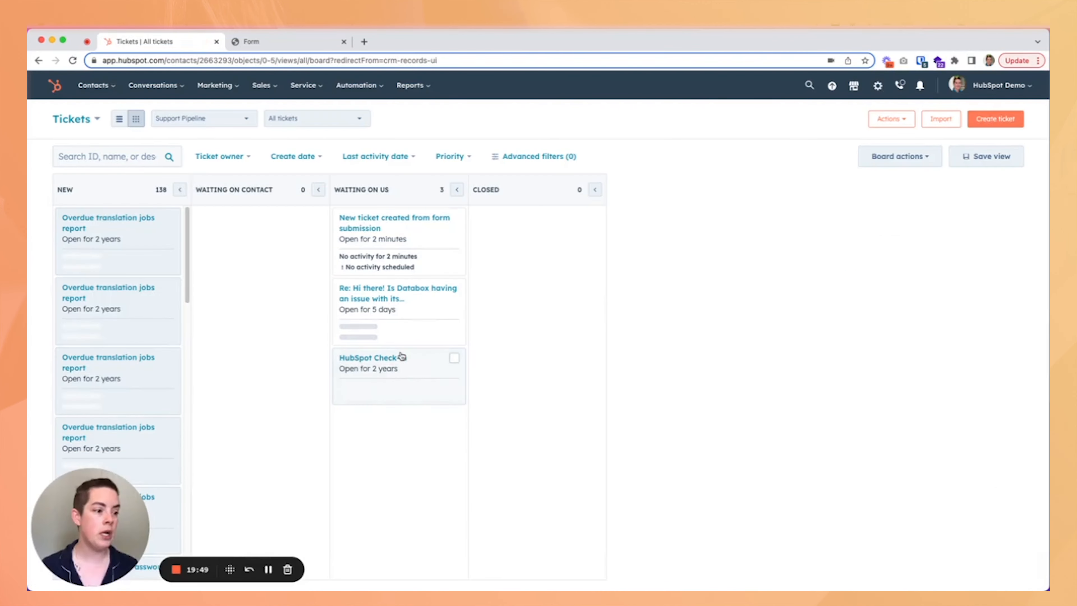
drag(401, 231, 549, 310)
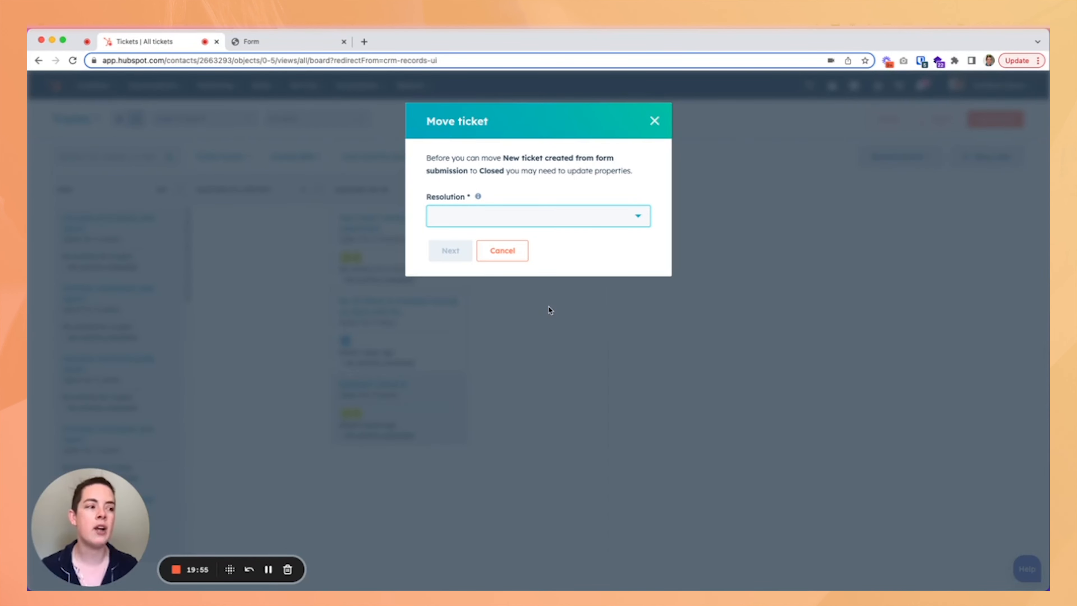
click(558, 226)
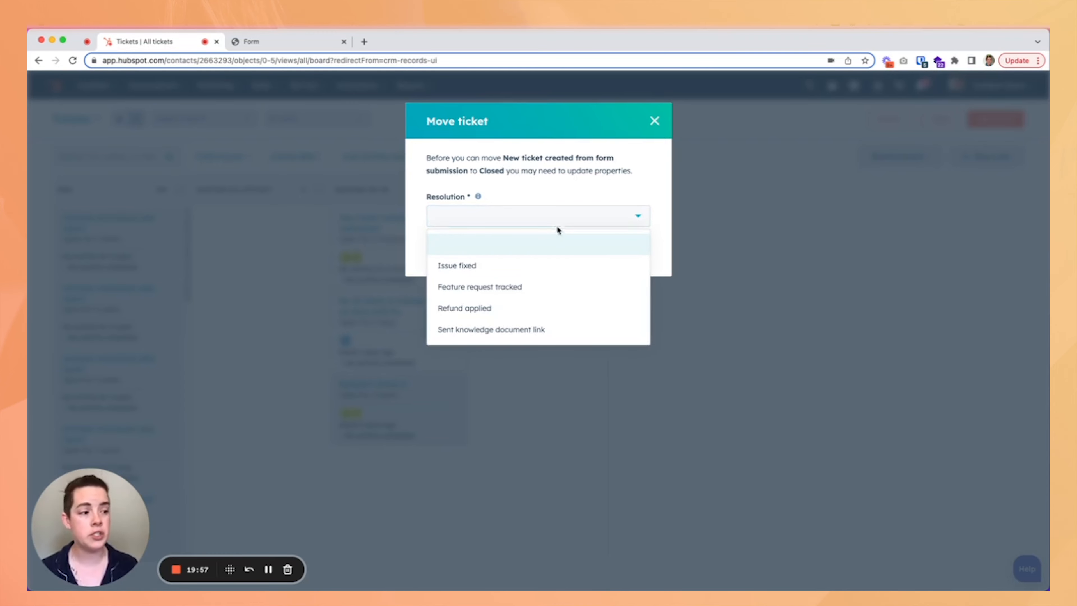
click(507, 266)
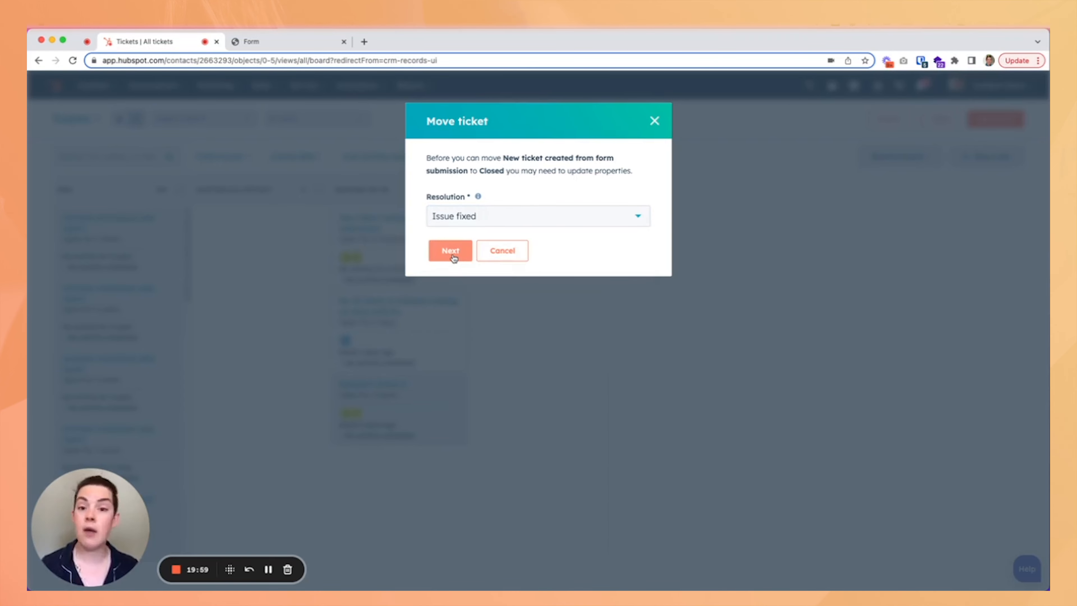
click(450, 251)
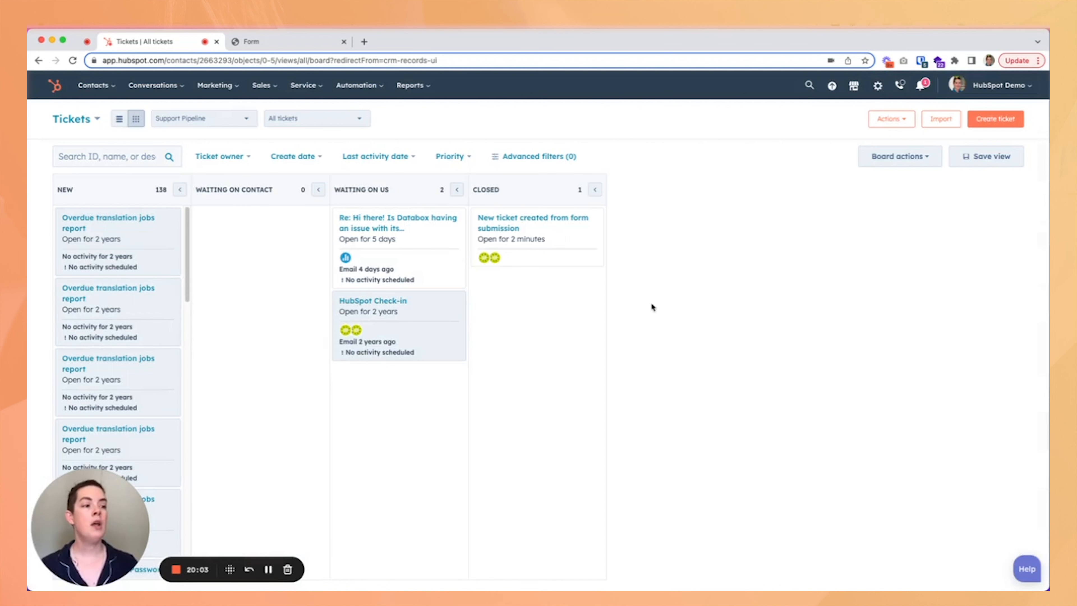
Open Service Analytics from the reporting analytics tools.
mouse_move(554, 268)
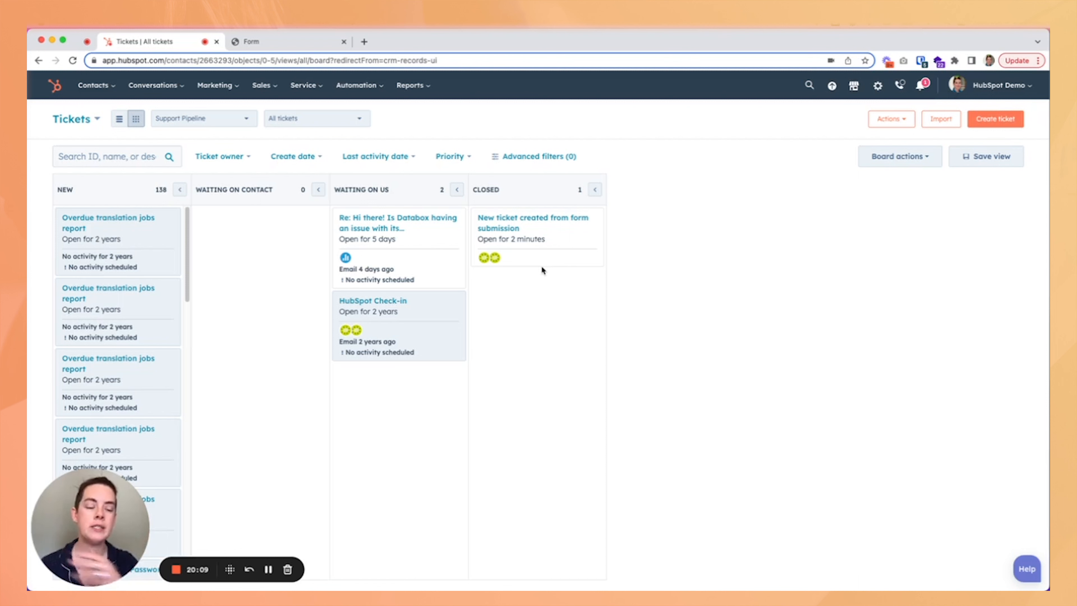
click(417, 87)
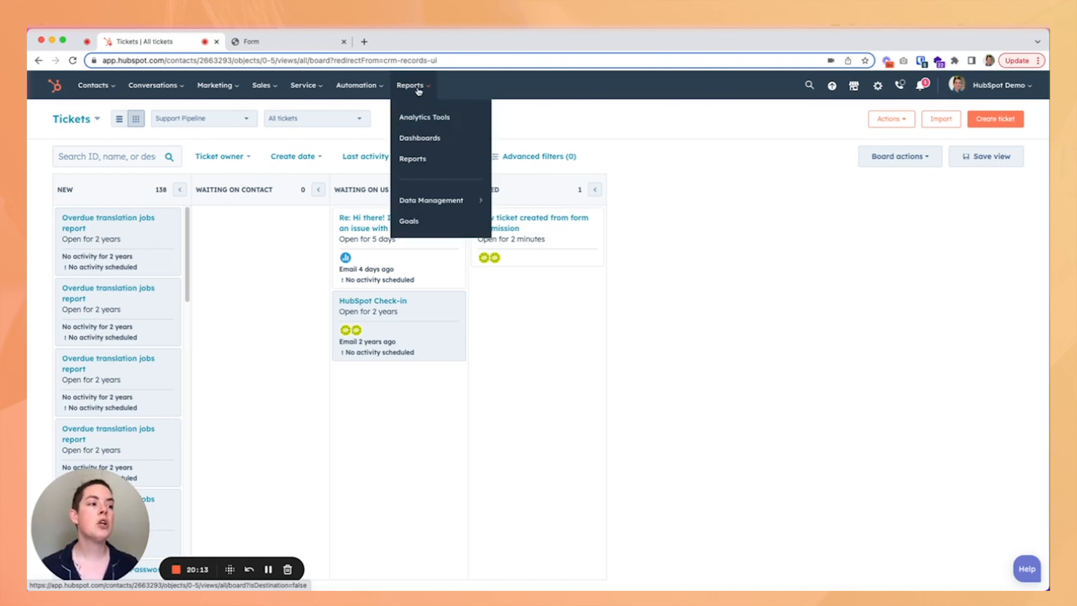
click(446, 121)
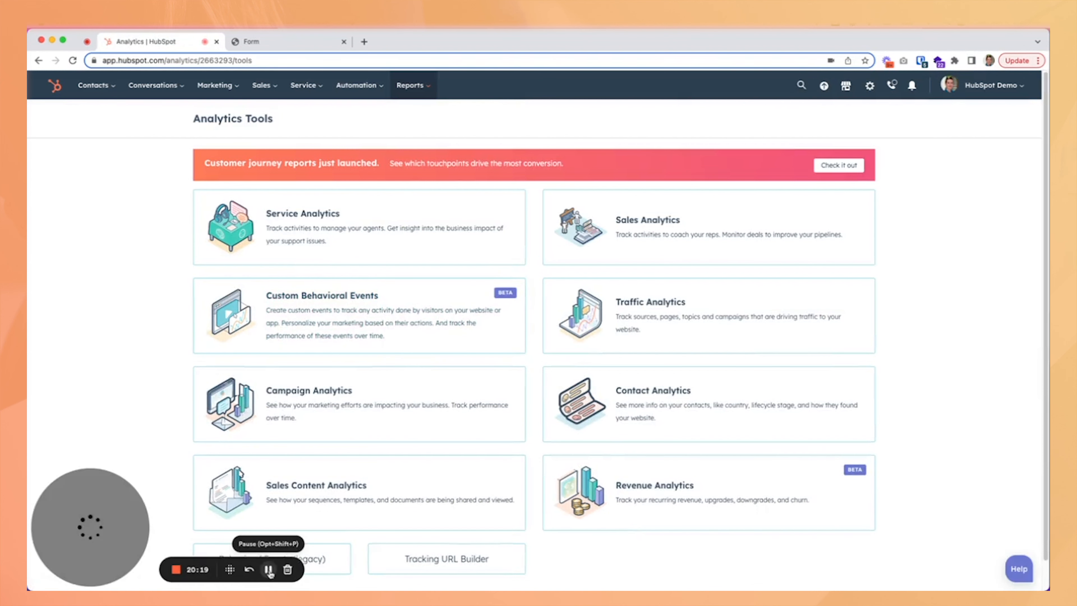
click(304, 248)
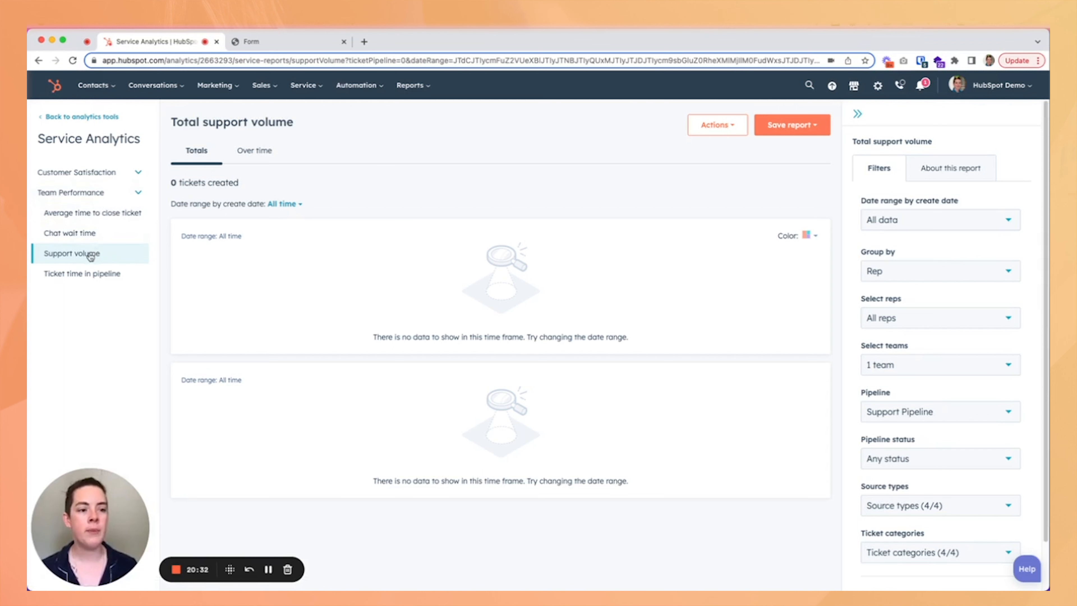
Browse the Team Performance reports, ending on Average time to close ticket, and collapse the report sections.
click(81, 274)
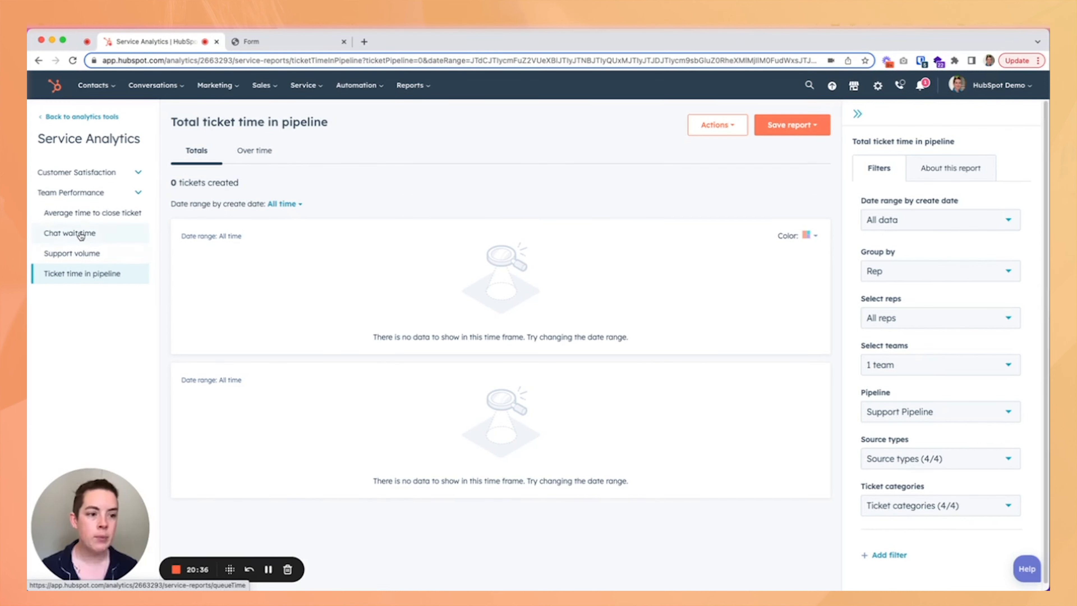
click(90, 217)
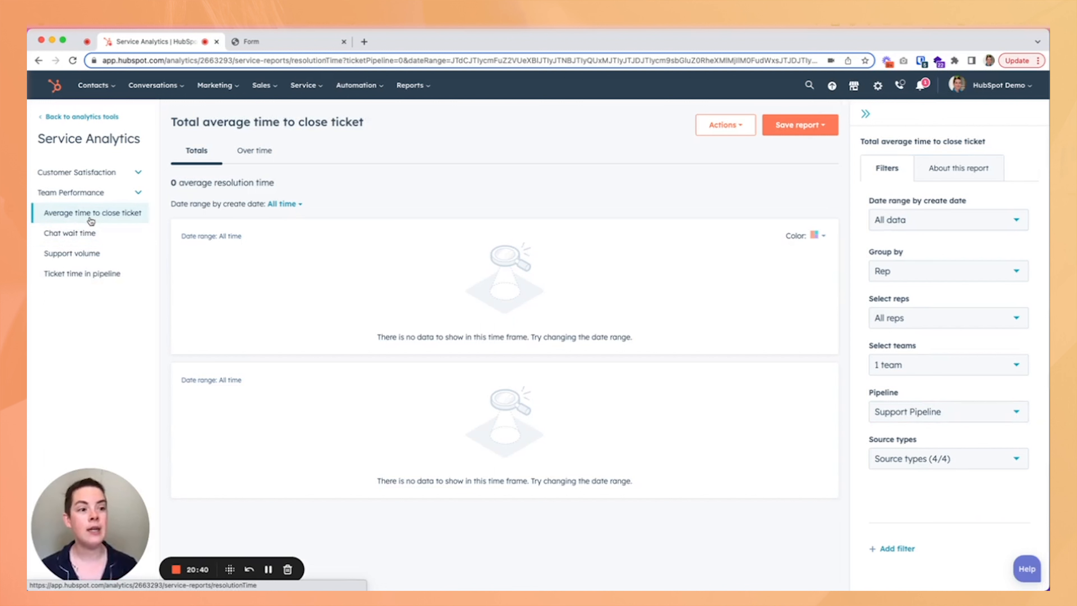
click(138, 192)
click(138, 172)
click(138, 172)
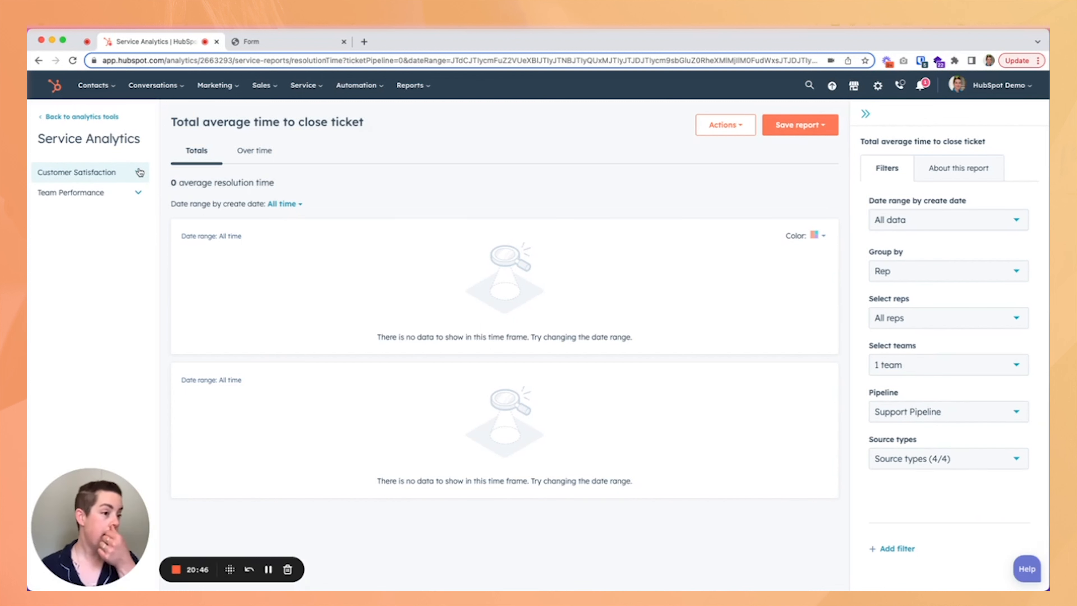
Switch the close-time report between Over time and Totals and inspect its date range options.
click(263, 158)
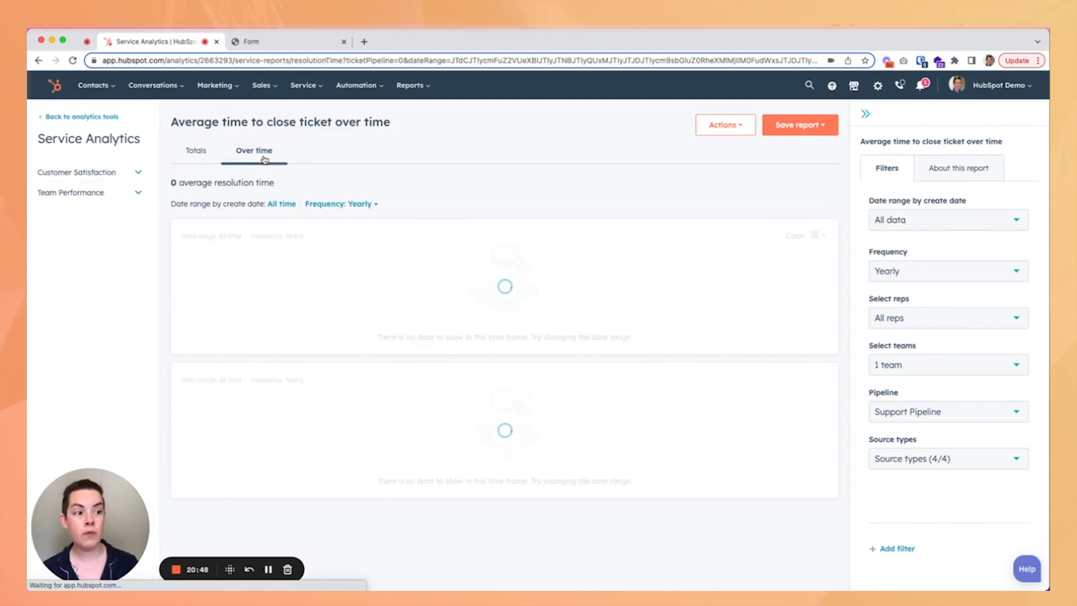
click(207, 154)
click(283, 205)
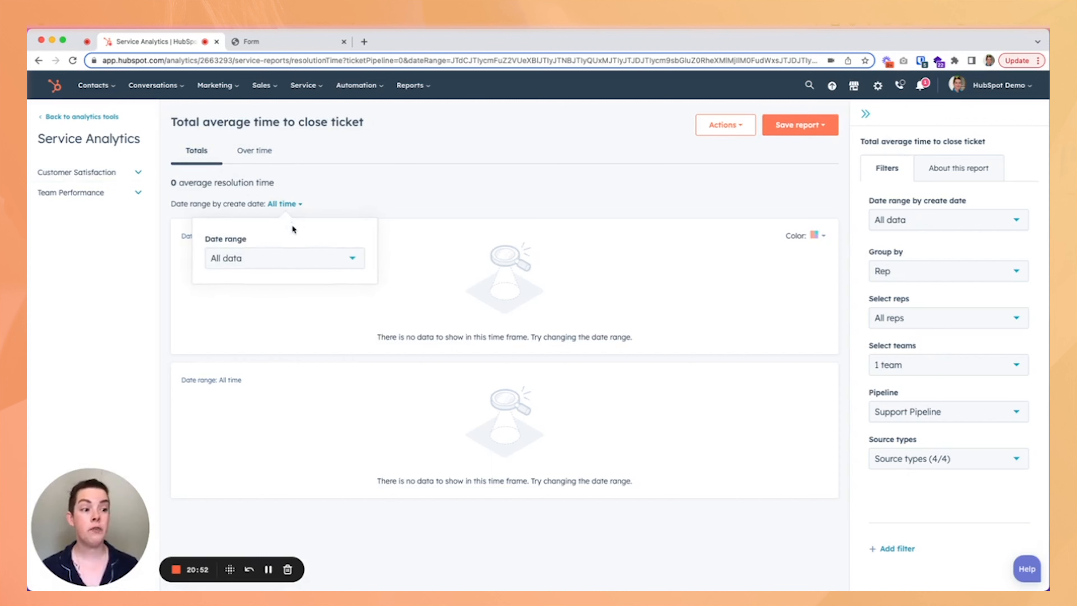
click(275, 262)
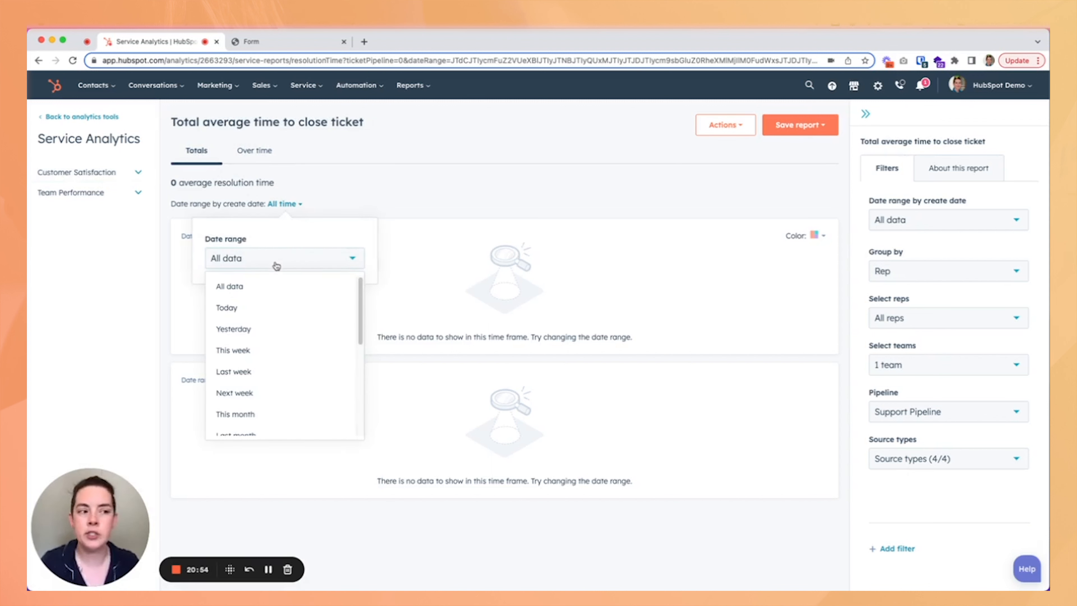
click(350, 191)
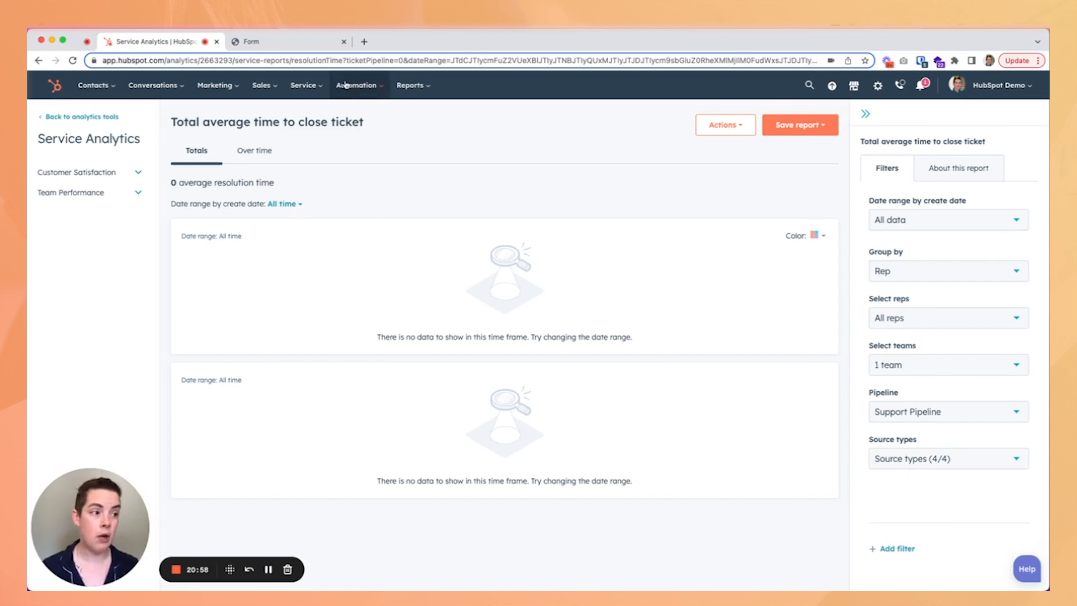
Start creating a new report and filter the report templates to the Tickets data source.
mouse_move(417, 95)
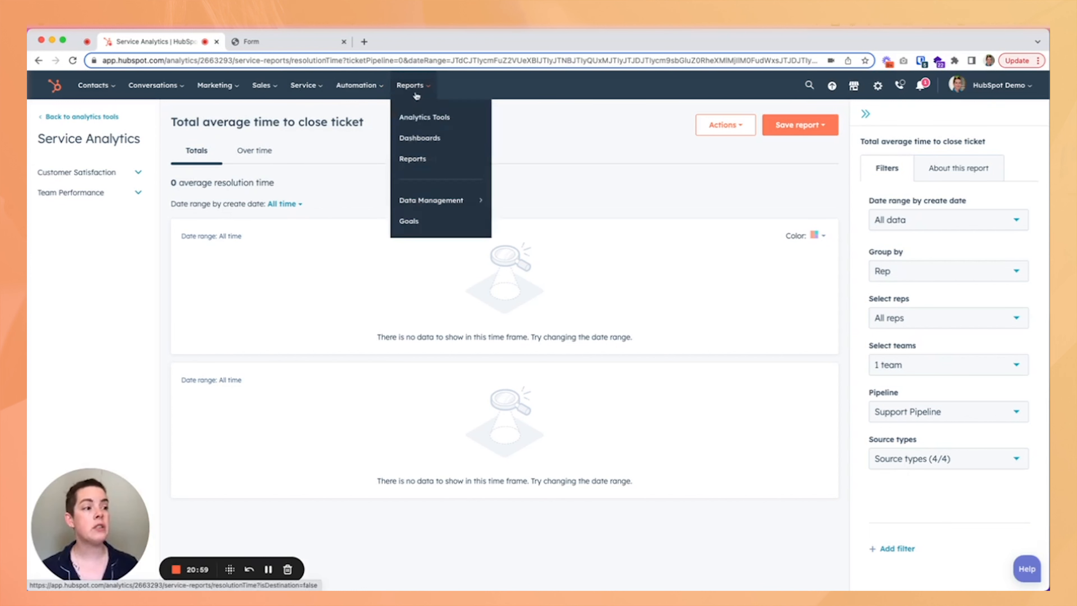
click(425, 160)
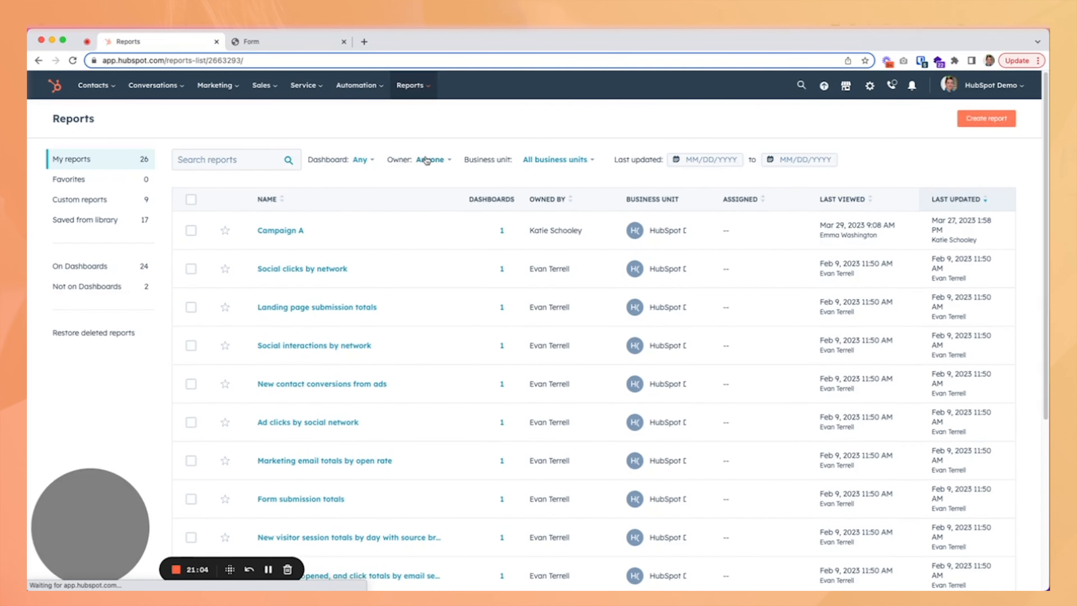
click(986, 123)
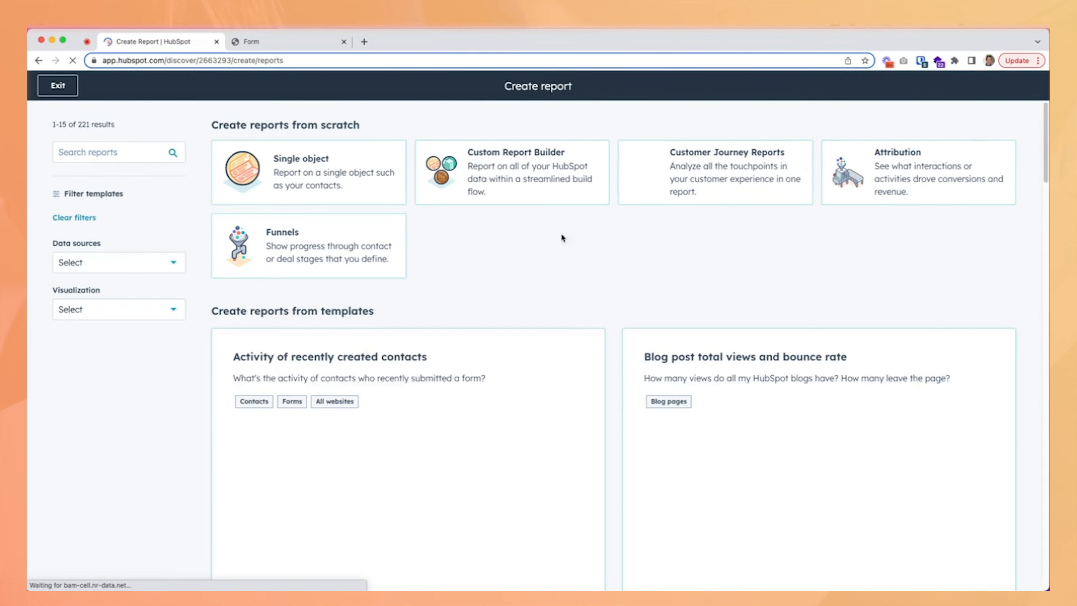
click(116, 265)
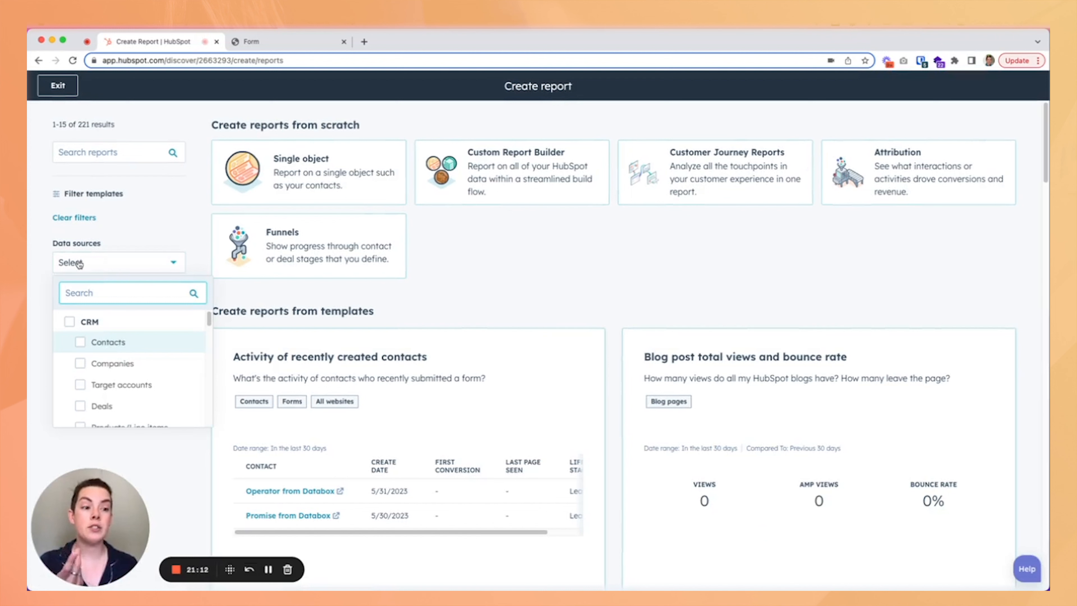
text(tick)
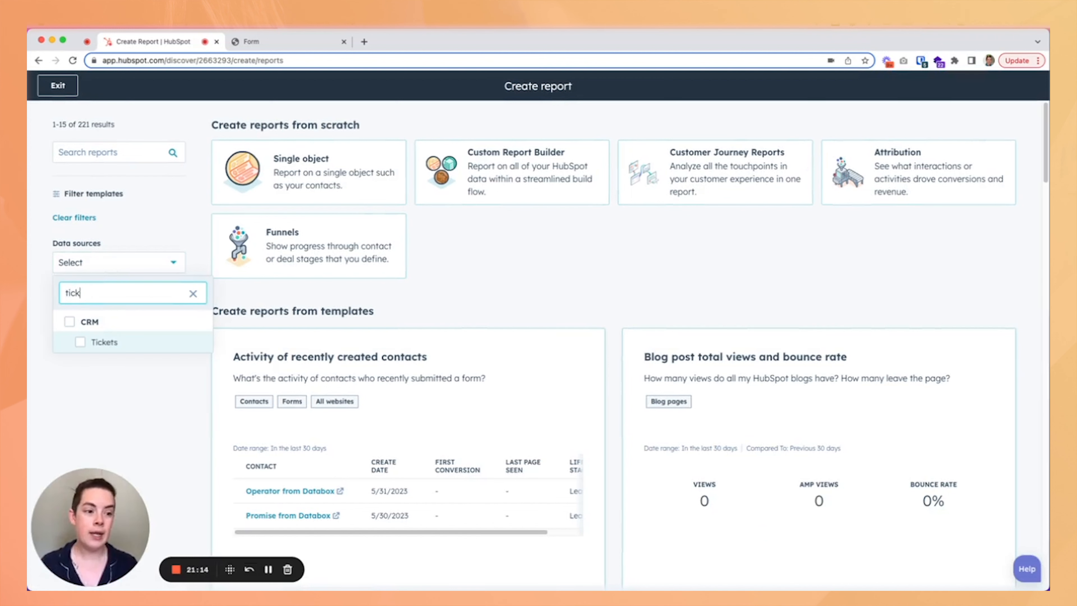
click(77, 345)
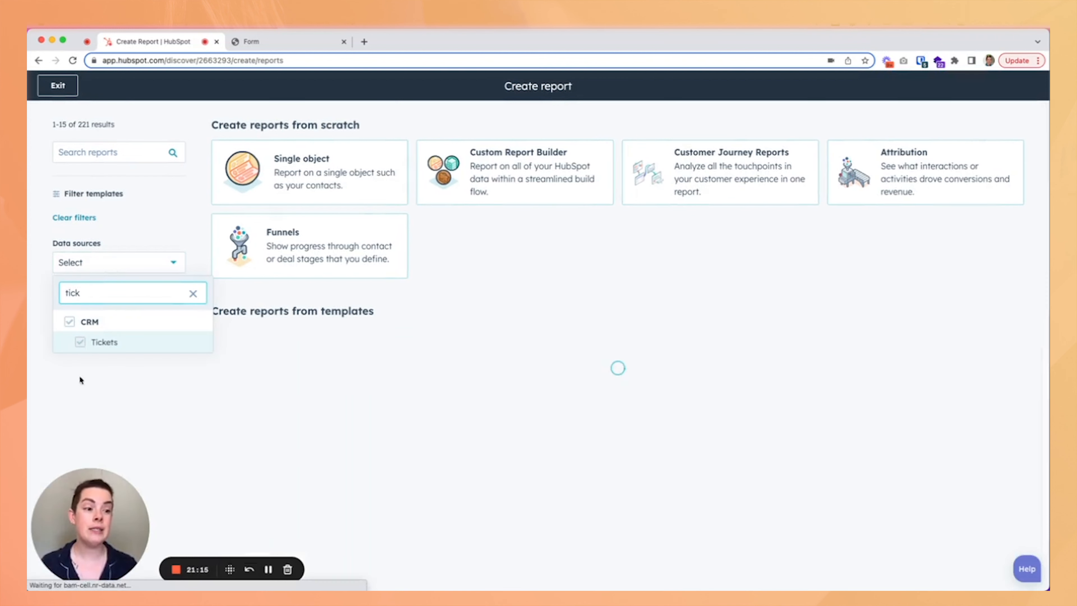
click(55, 429)
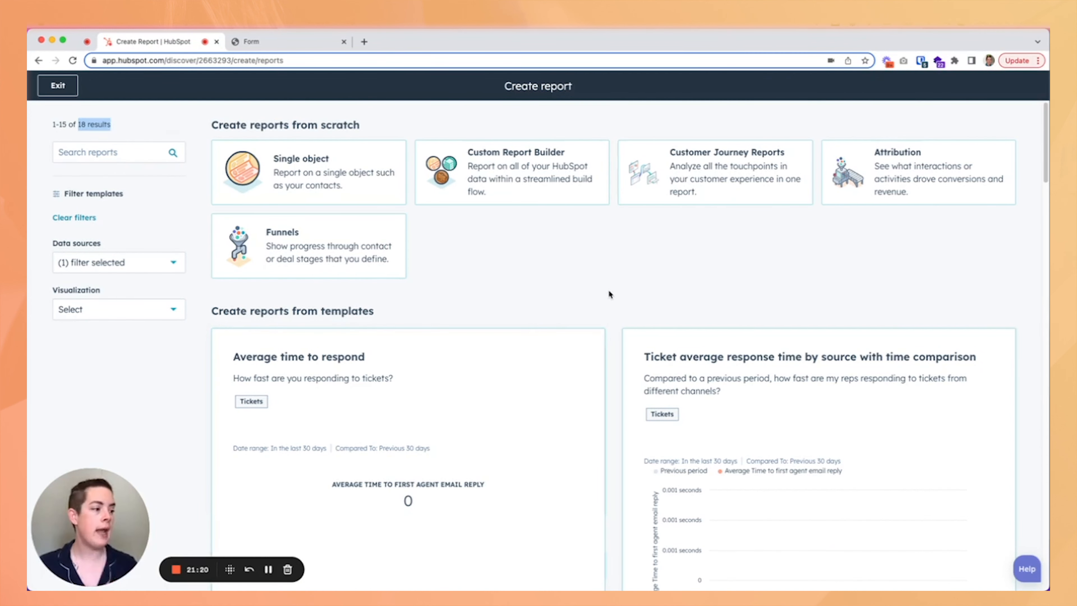
Browse the ticket report templates and preview the Ticket closed totals by rep template.
scroll(608, 289, down, 2)
scroll(604, 289, down, 1)
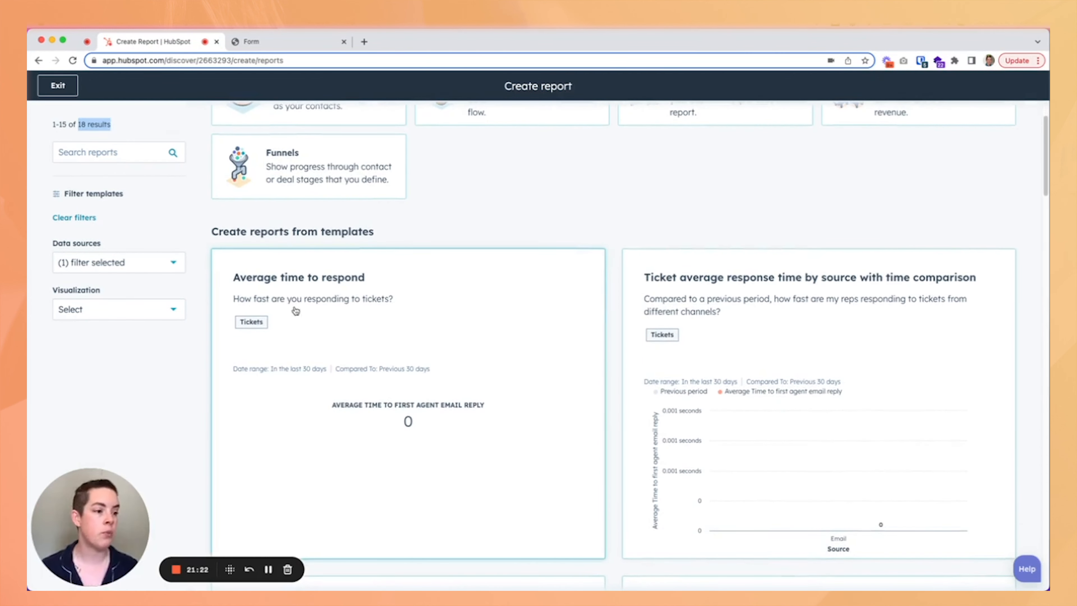
scroll(323, 281, down, 8)
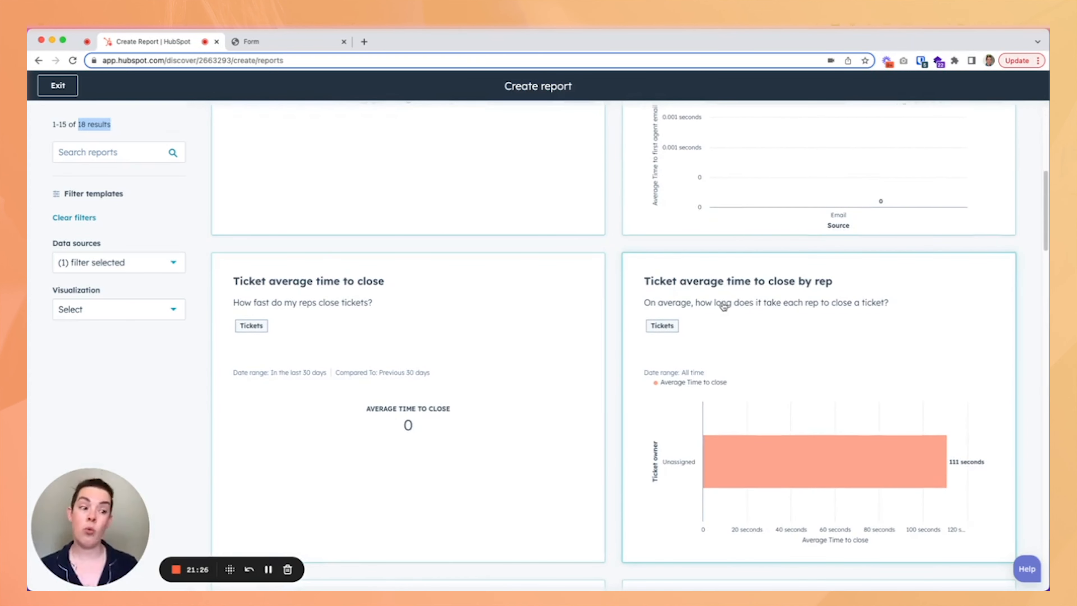
scroll(316, 302, down, 3)
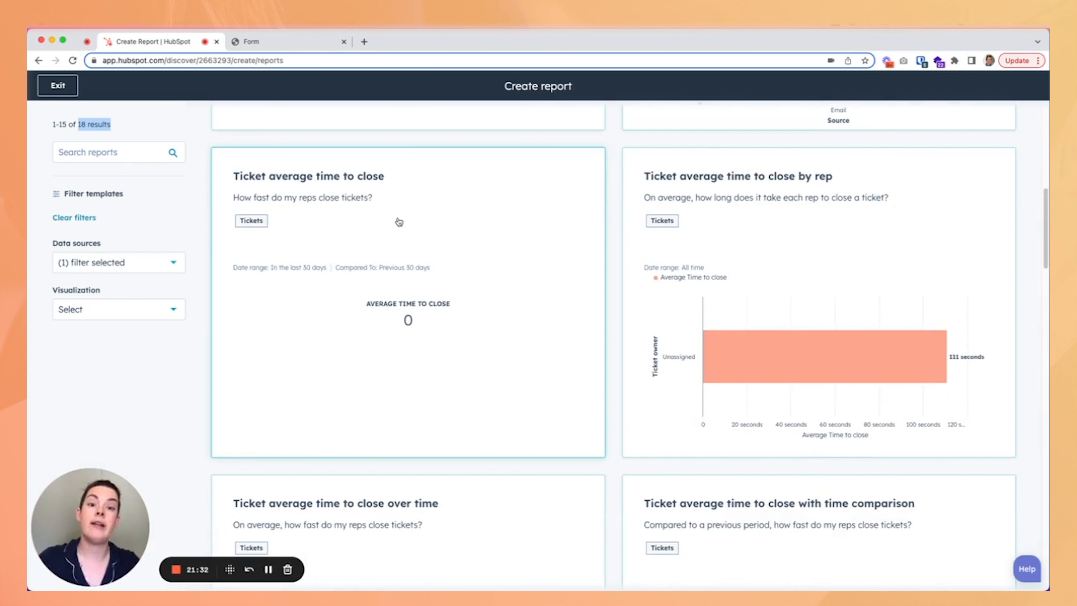
scroll(398, 222, down, 10)
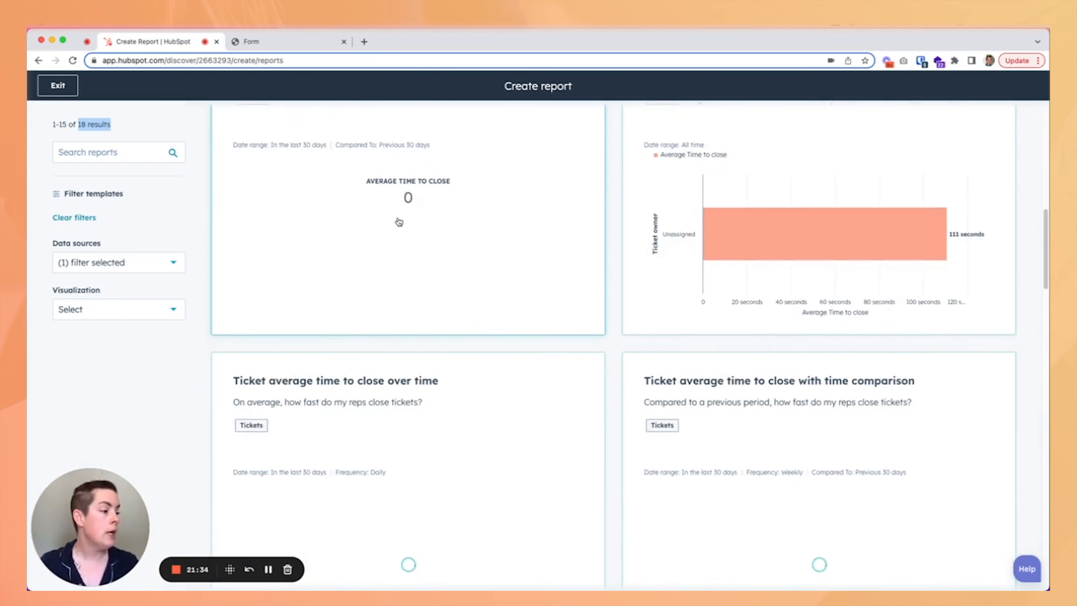
scroll(455, 301, down, 7)
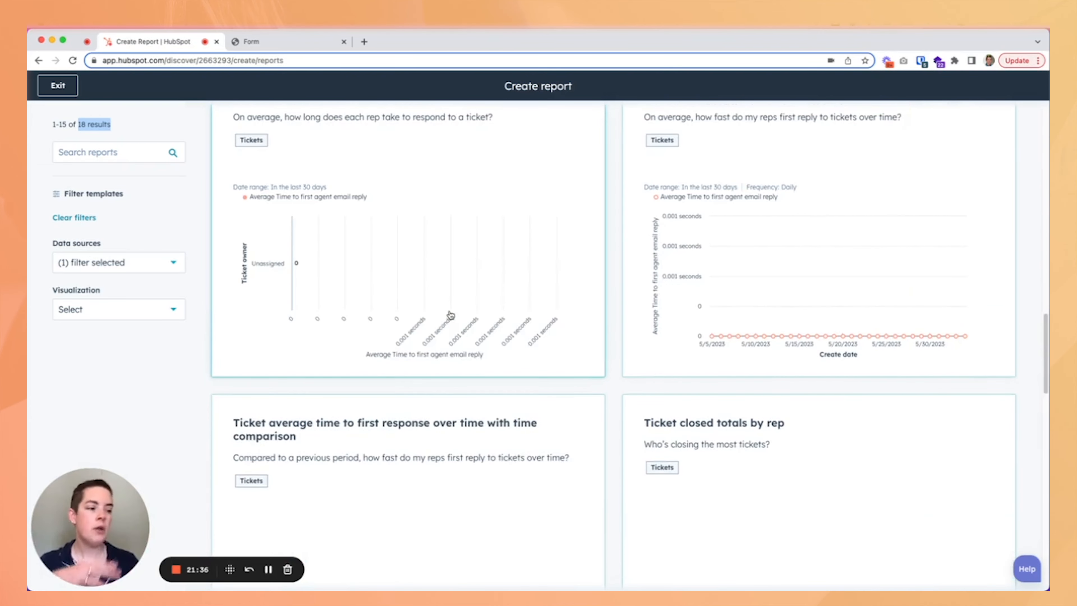
scroll(504, 372, down, 1)
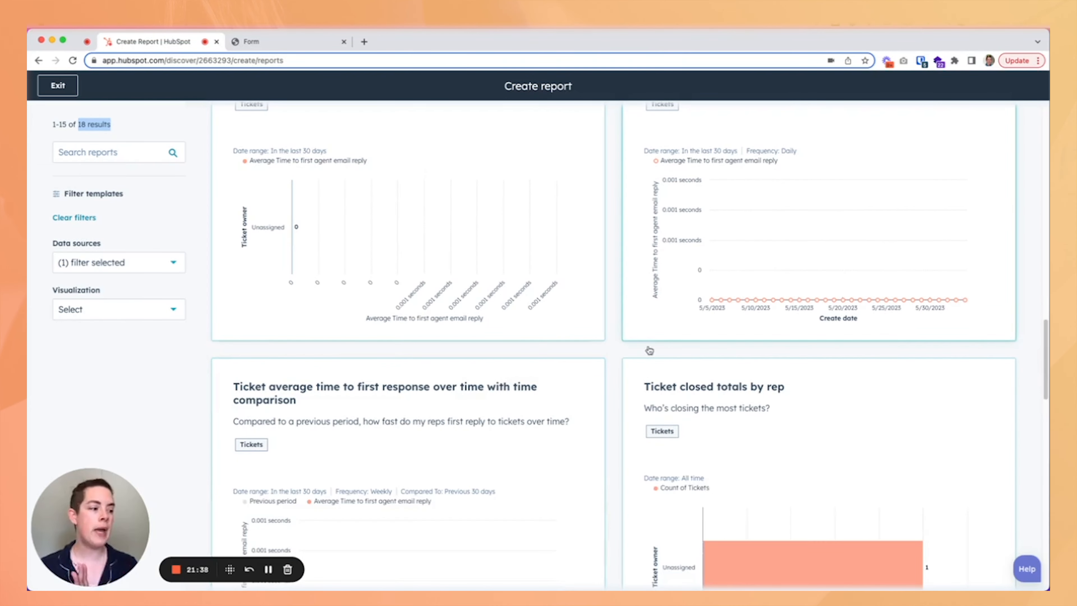
scroll(757, 408, down, 7)
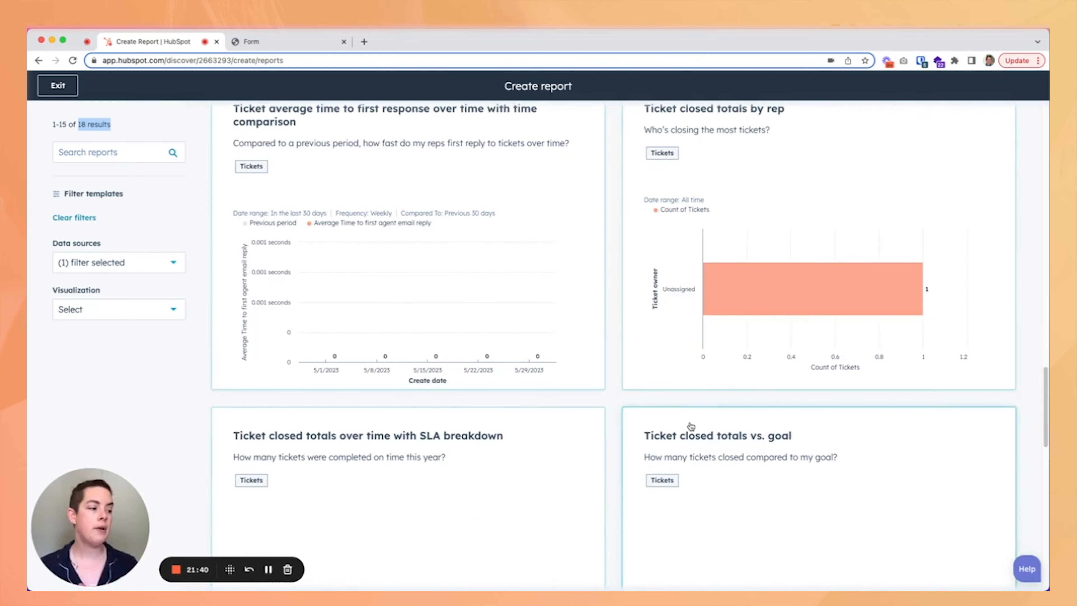
click(789, 240)
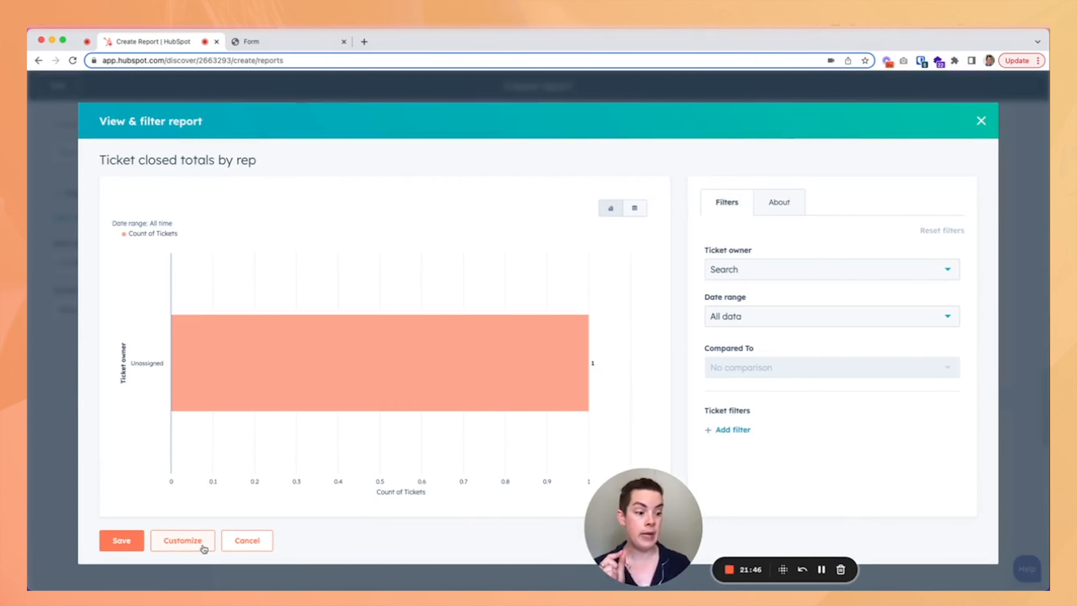
click(980, 121)
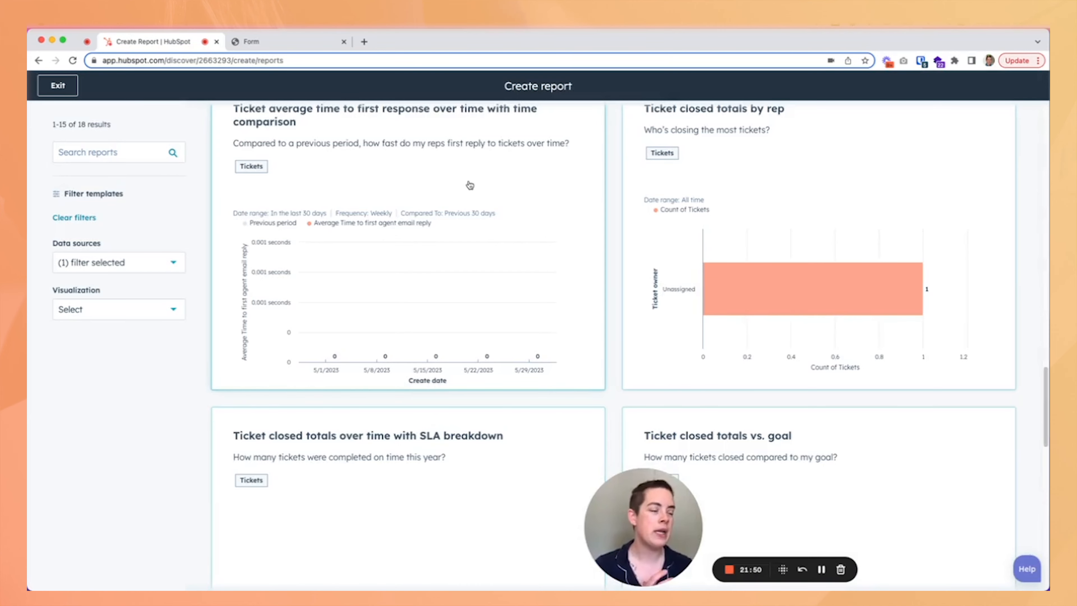
Start a single-object report from scratch and choose Tickets as its object.
click(460, 195)
click(253, 547)
scroll(572, 433, up, 15)
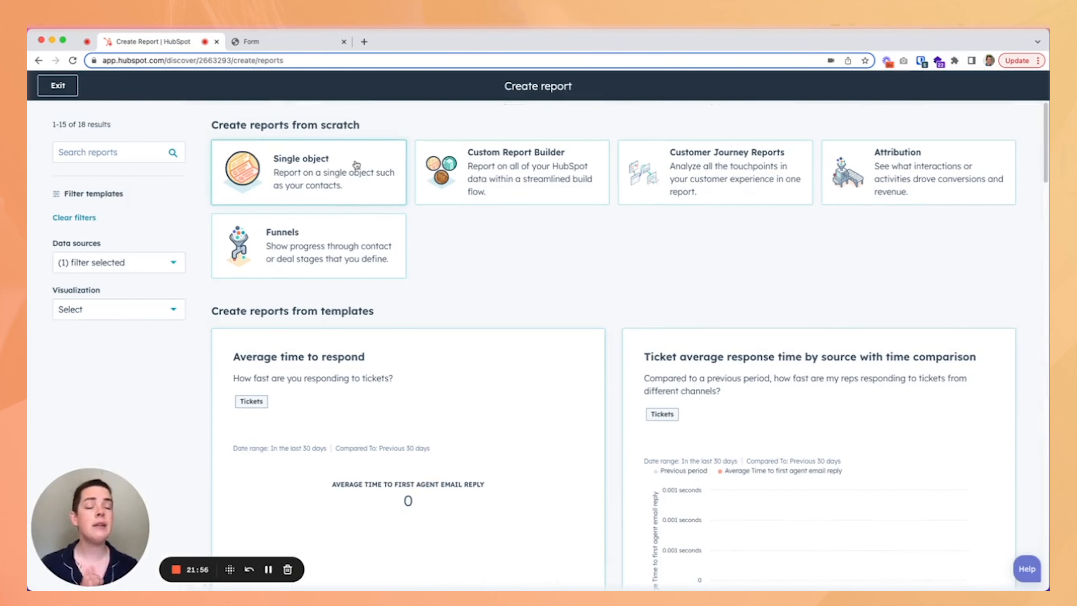
click(295, 169)
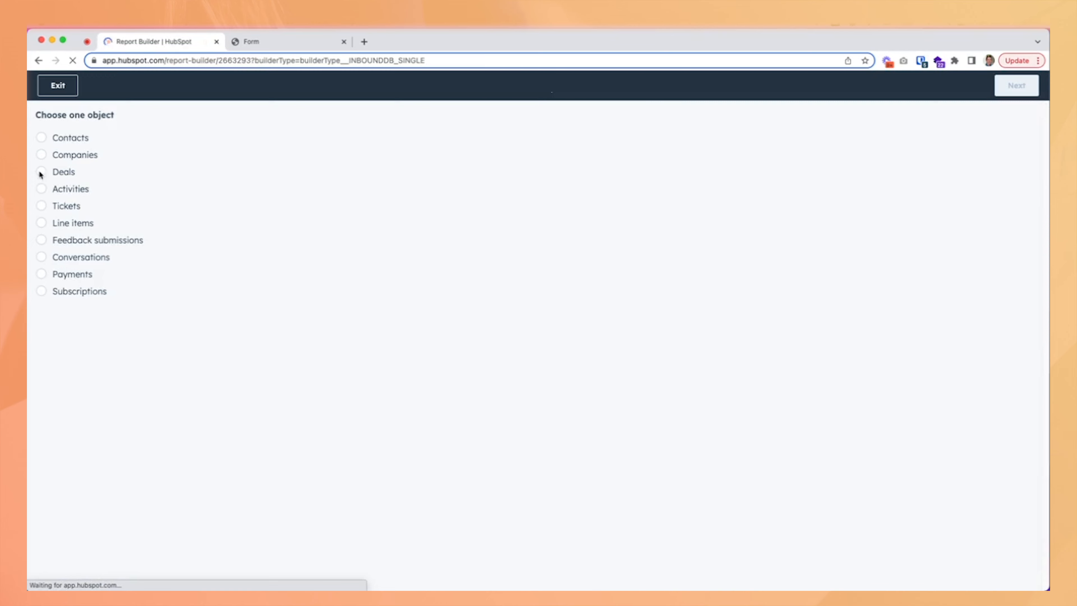
click(69, 211)
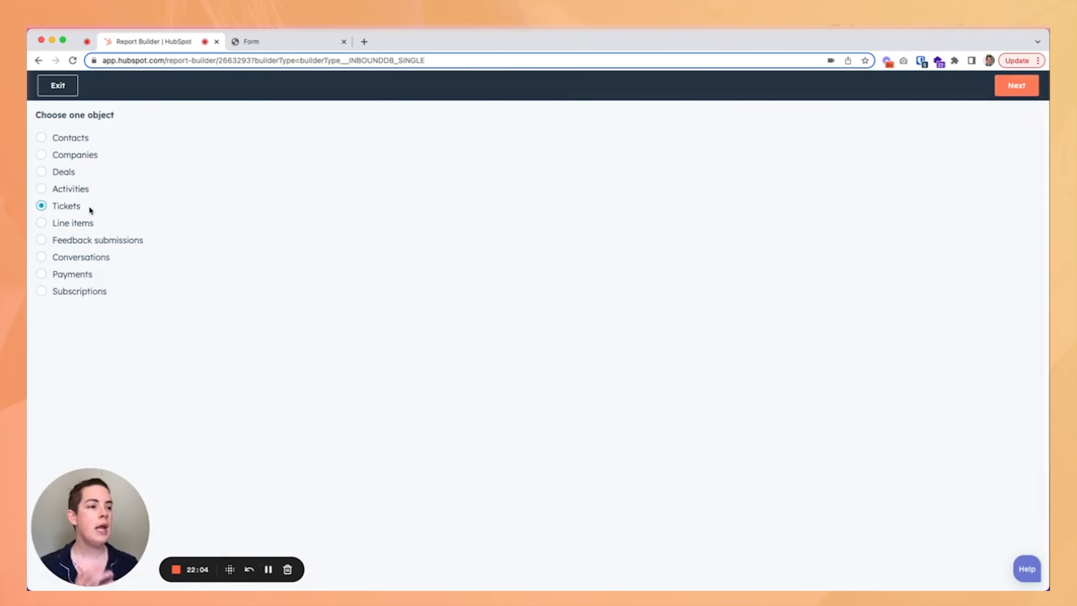
Open the report builder and review the Create date filter and the ticket properties available as extra filters.
click(1025, 94)
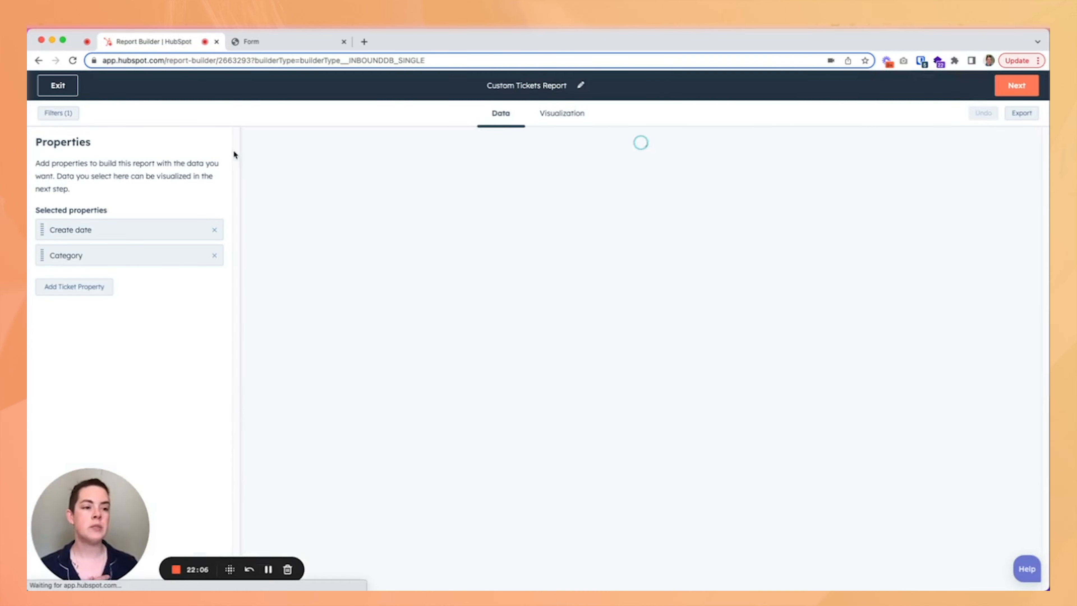
click(68, 116)
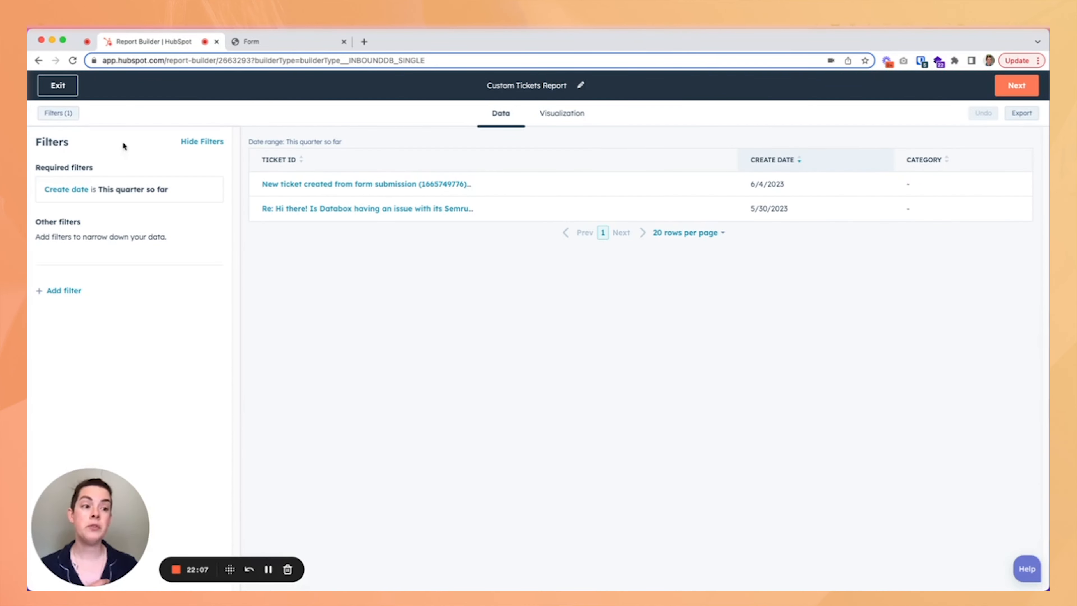
click(136, 199)
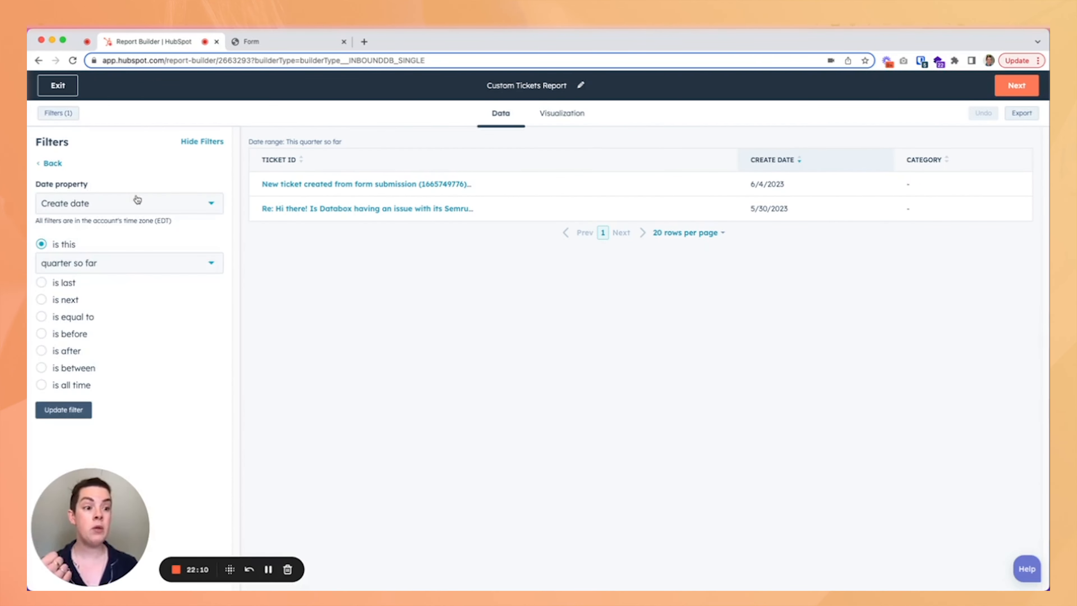
click(137, 203)
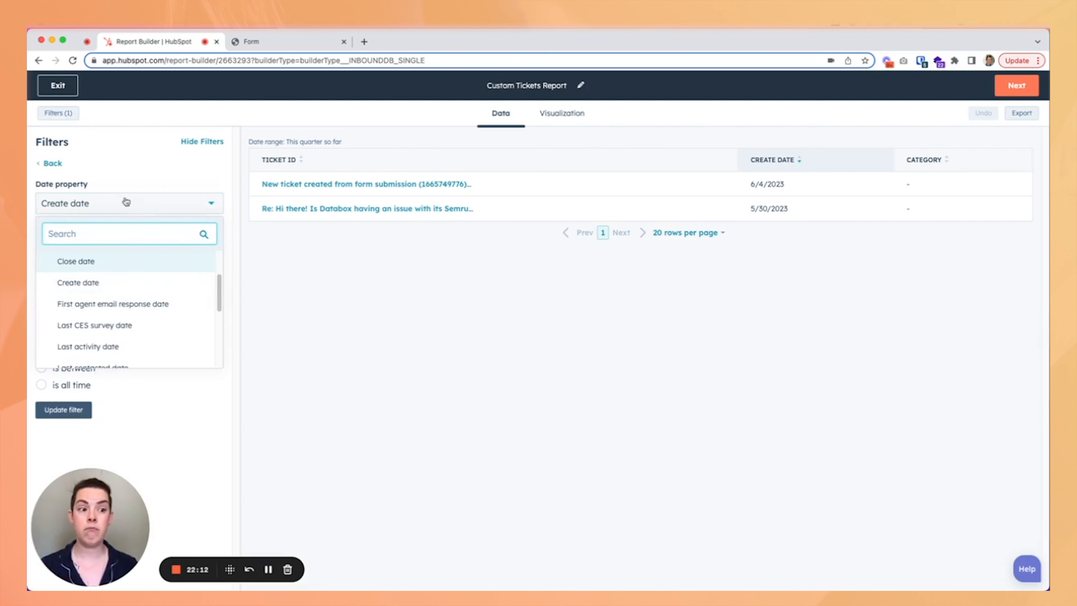
click(113, 183)
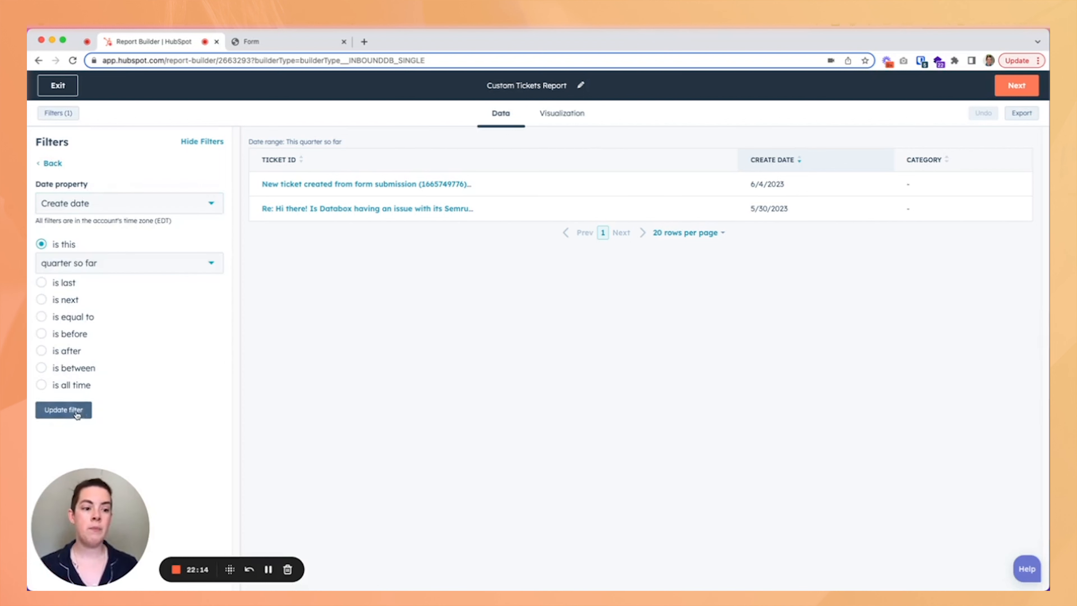
click(64, 409)
click(68, 288)
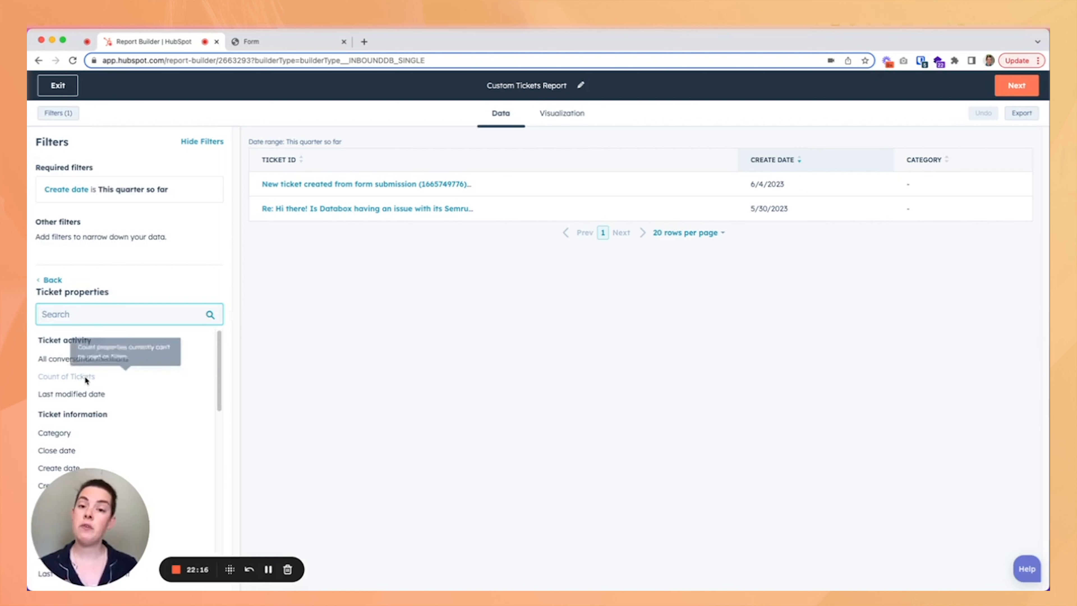
click(48, 280)
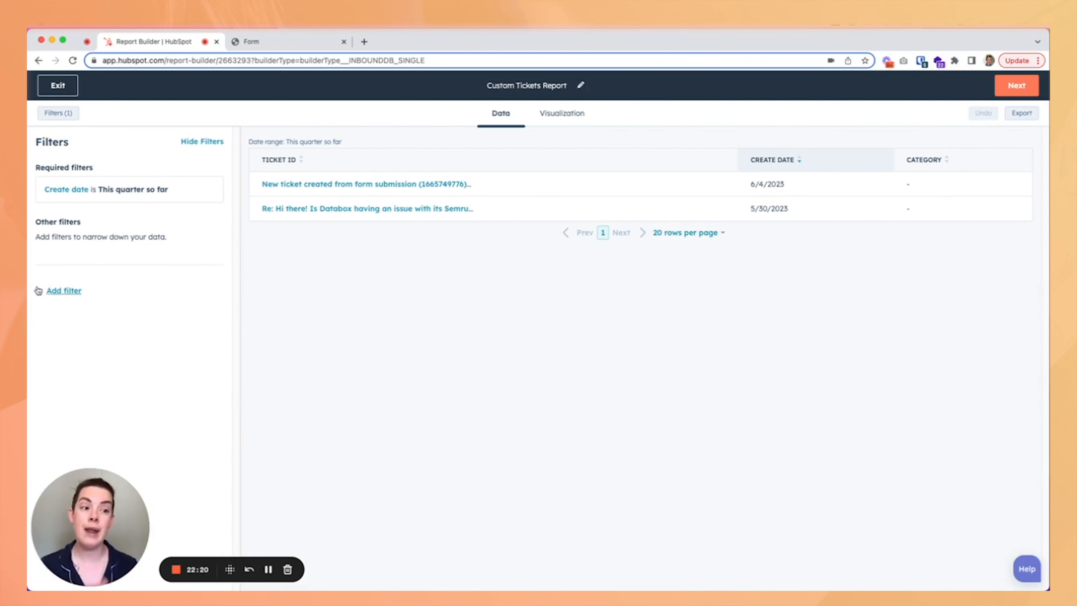
click(203, 142)
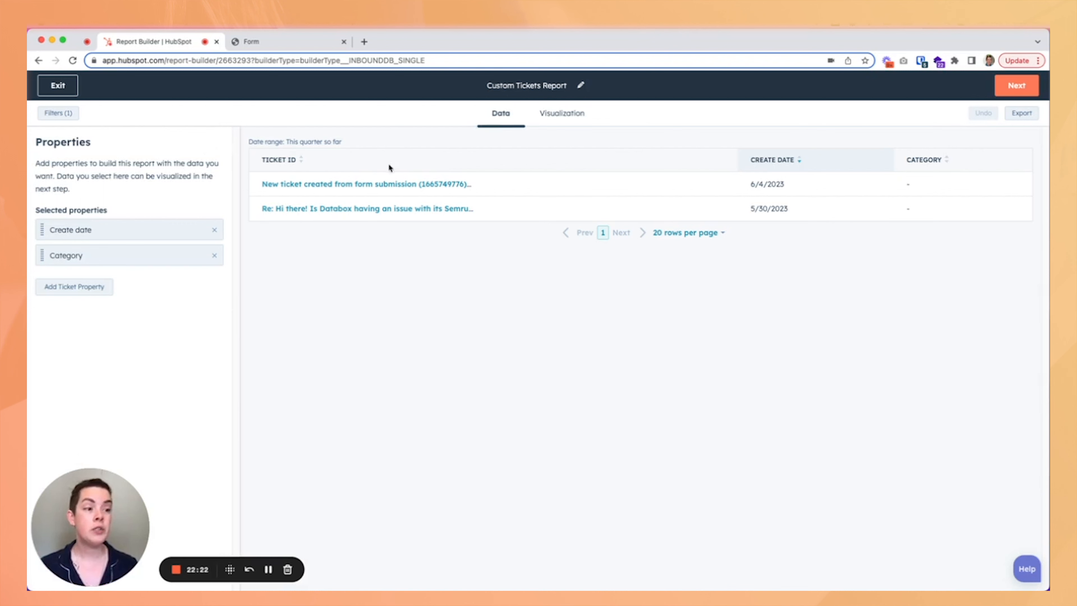
Browse the list of ticket properties that can be added to the report.
click(72, 287)
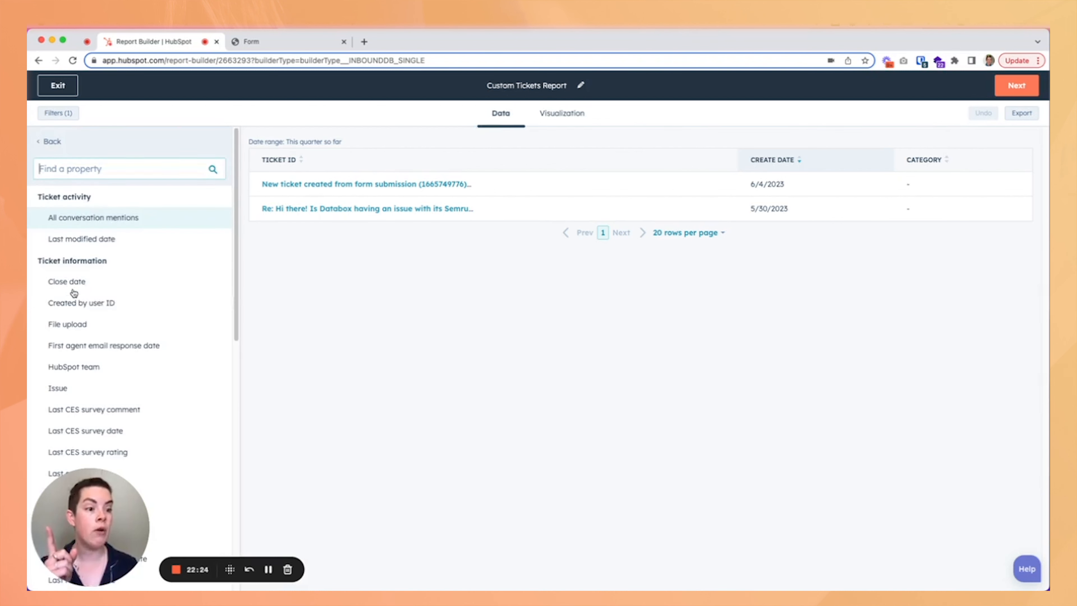
drag(118, 488, 289, 513)
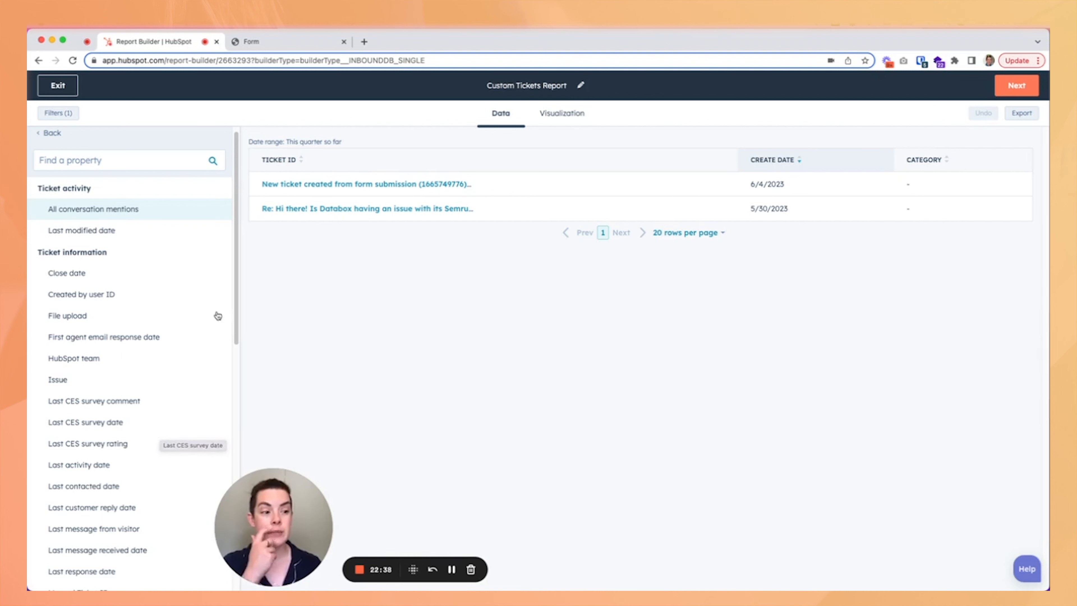
drag(236, 307, 235, 330)
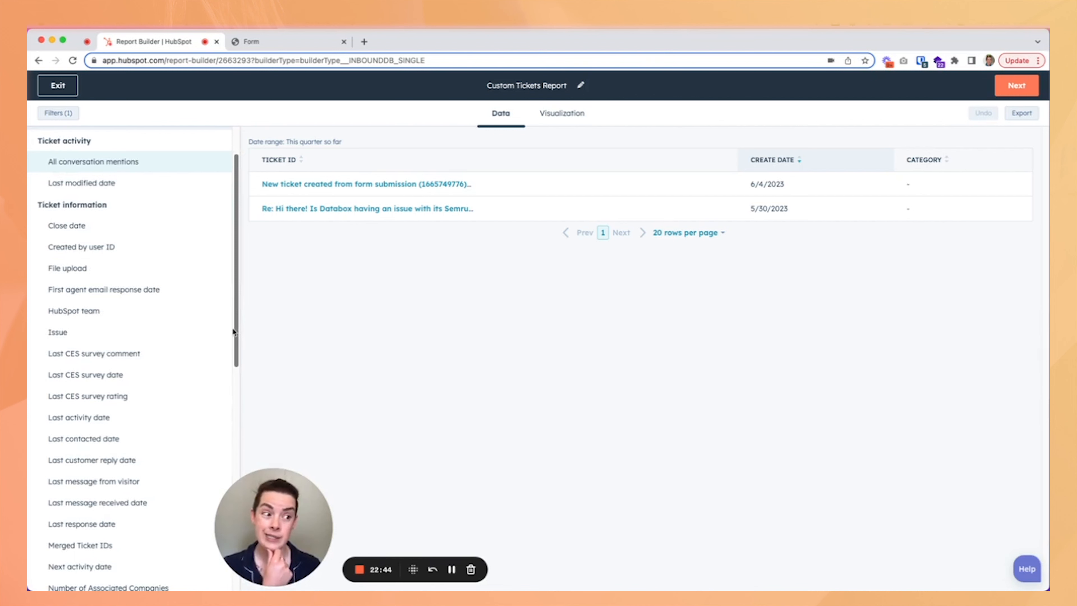
scroll(211, 282, up, 3)
Set the report visualization to display Create date measured by Count of Tickets.
click(561, 114)
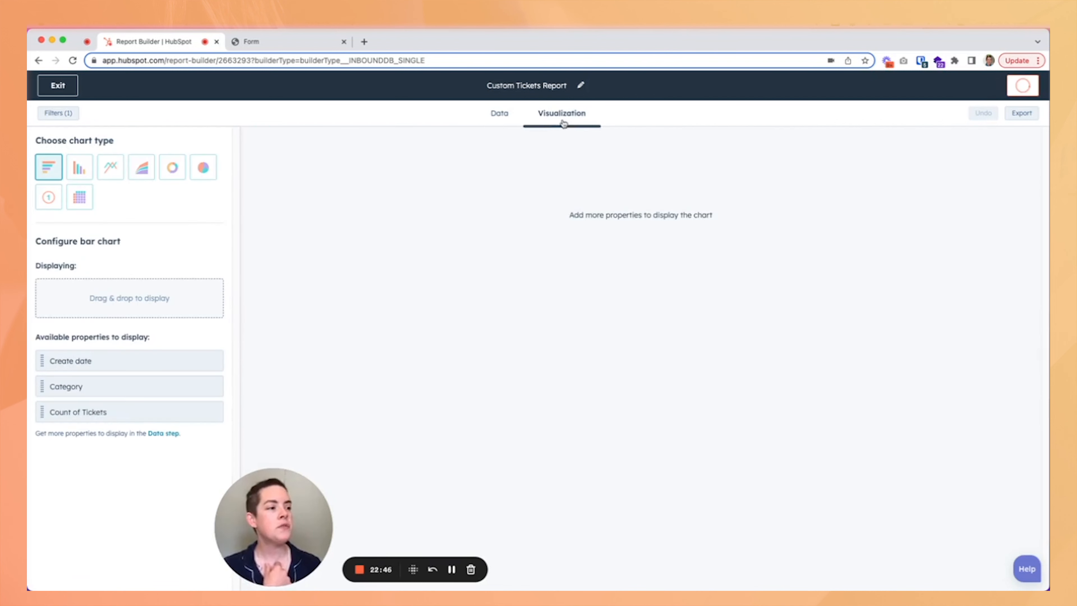
drag(112, 364, 122, 293)
drag(101, 409, 91, 295)
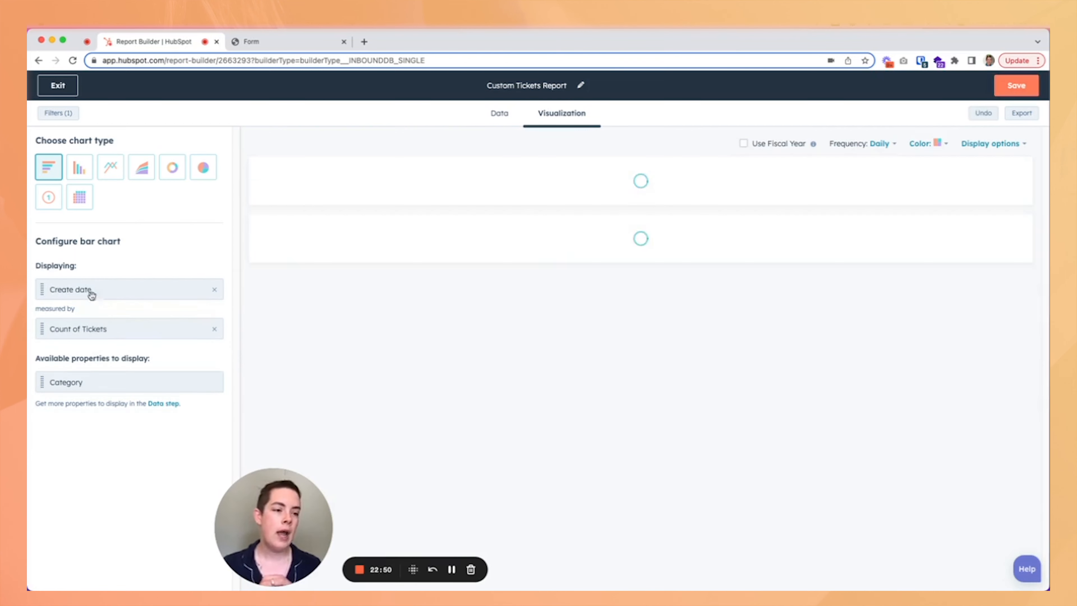
Try the column and pie chart types, then exit the report without saving.
click(82, 172)
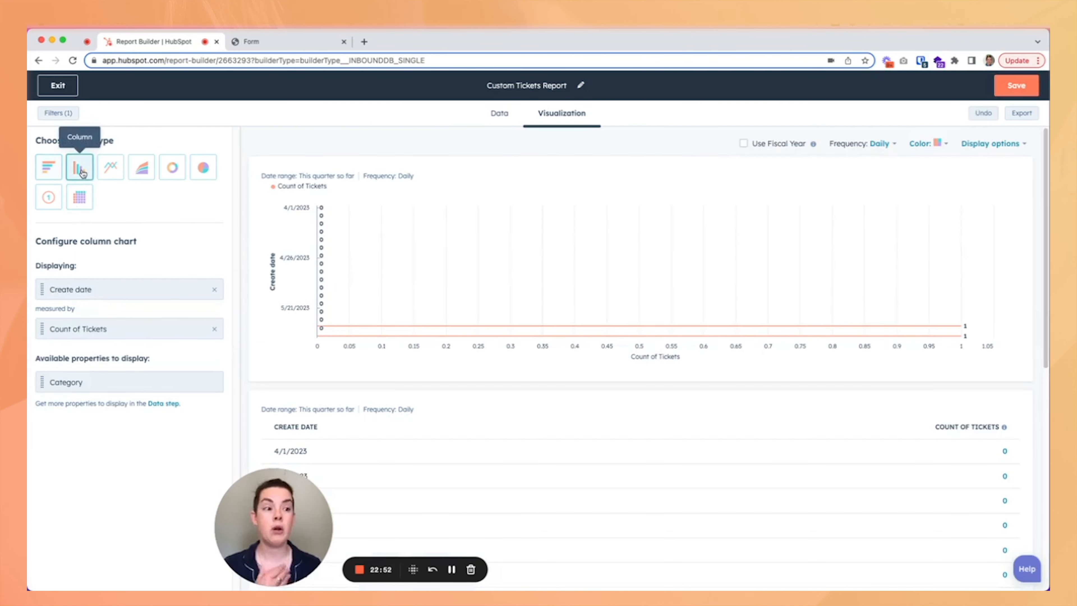
click(202, 173)
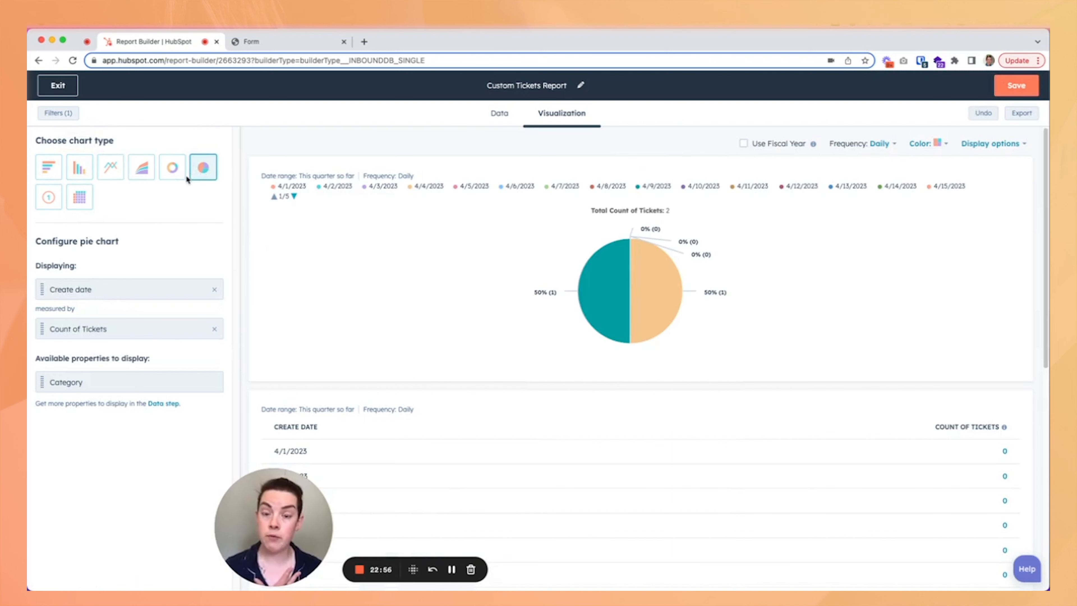
click(58, 87)
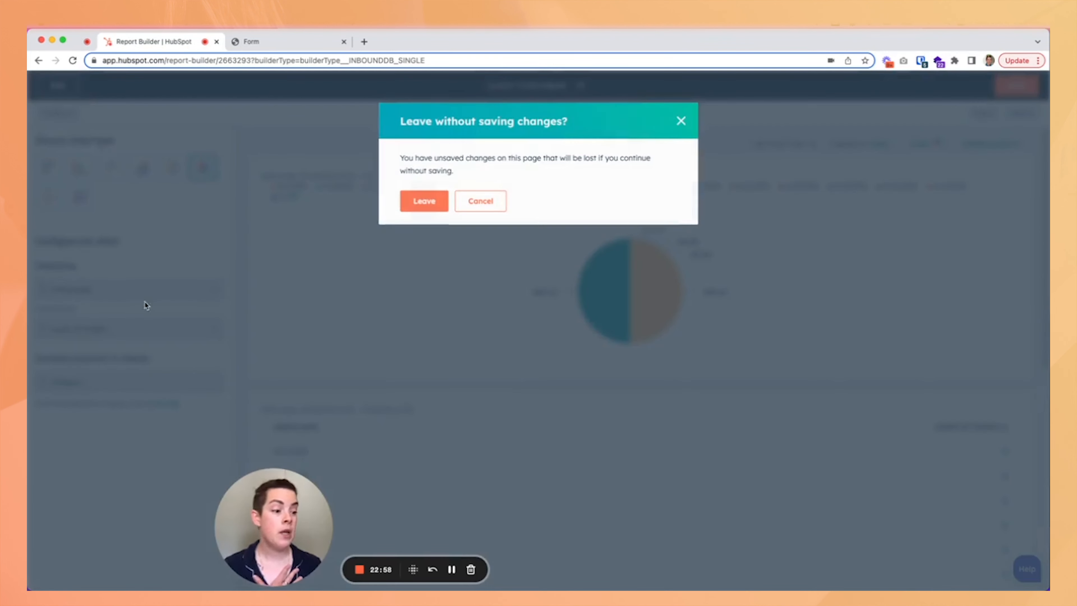
click(438, 204)
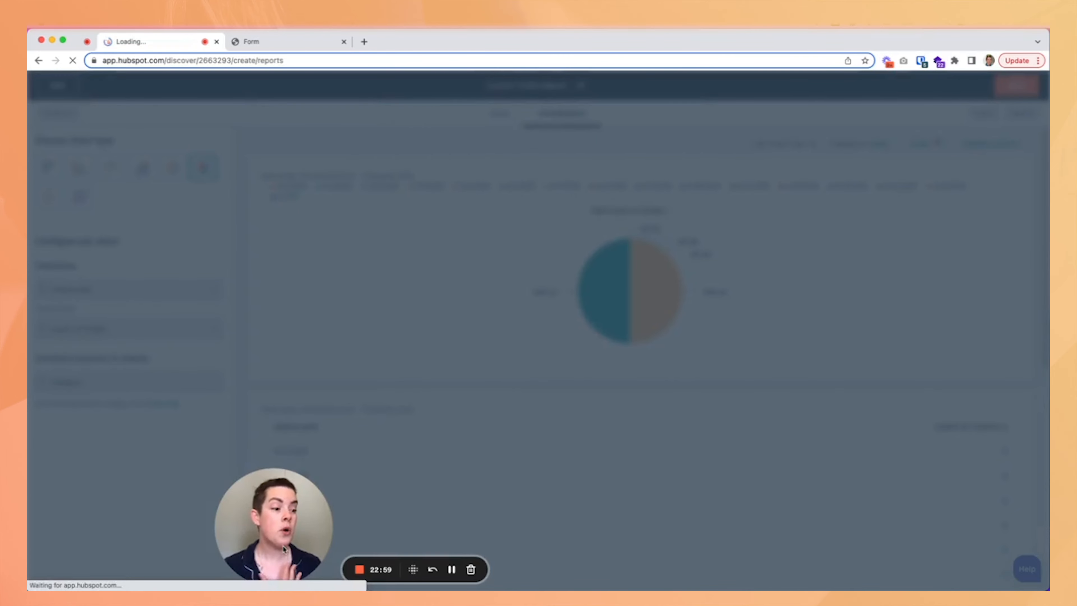